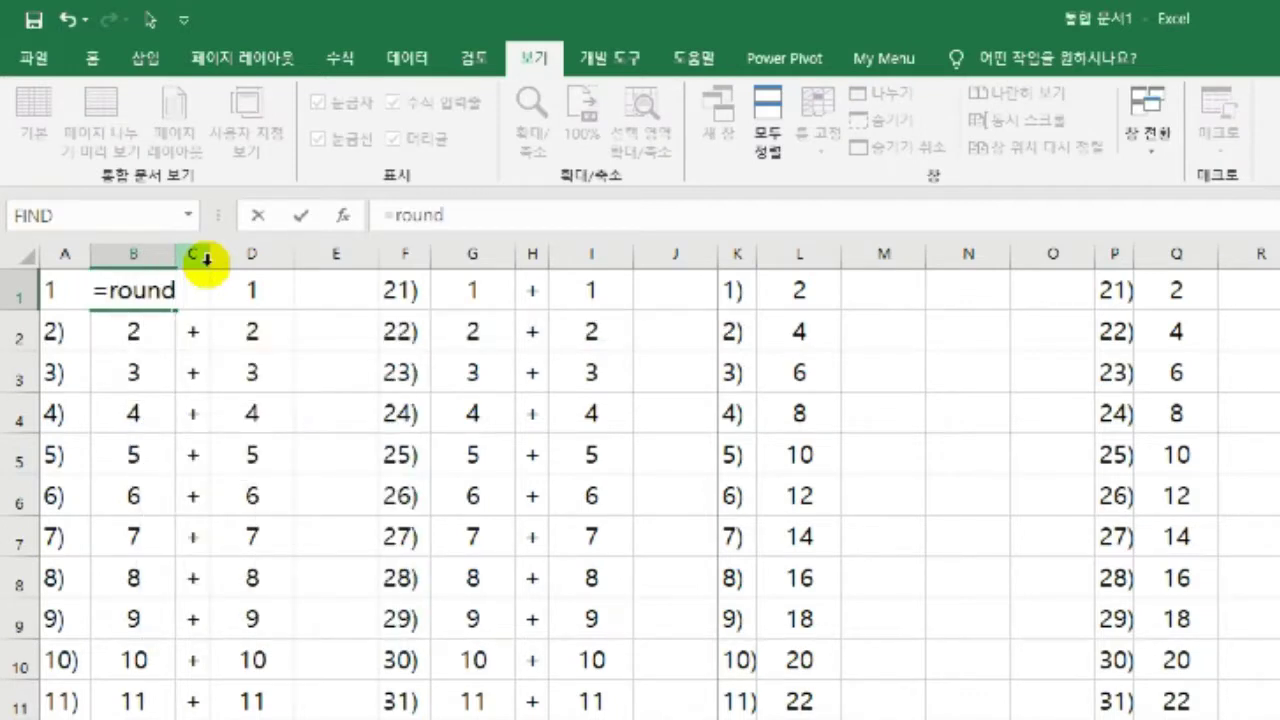
Complete cell B1's formula as =ROUND(RAND()*89+10,0) to generate a random two-digit integer
text(( ra)
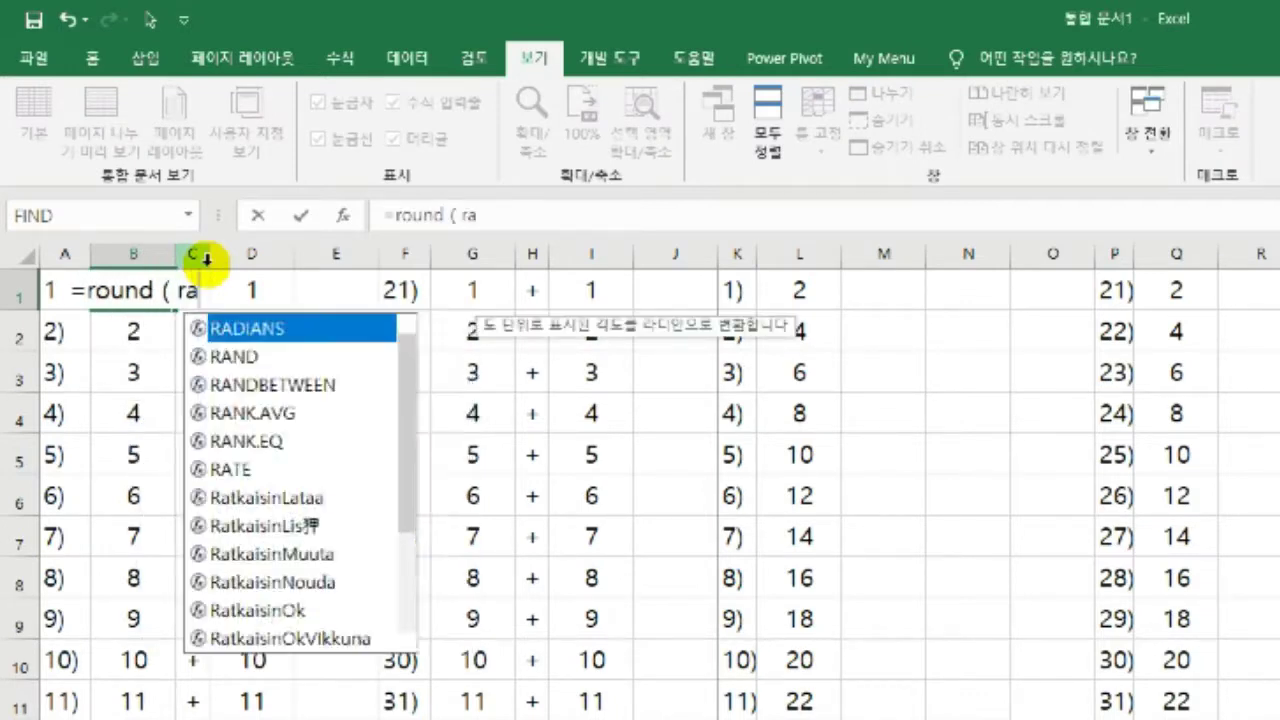
text(nd())
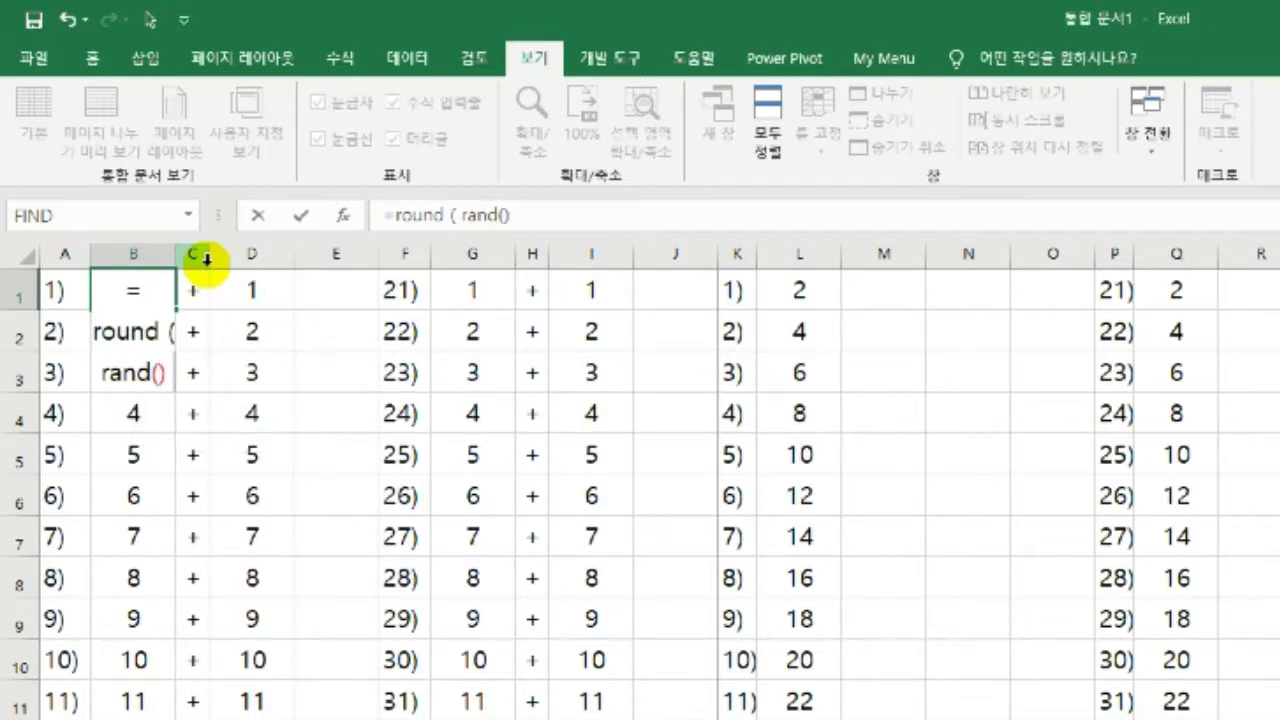
text( *89 +)
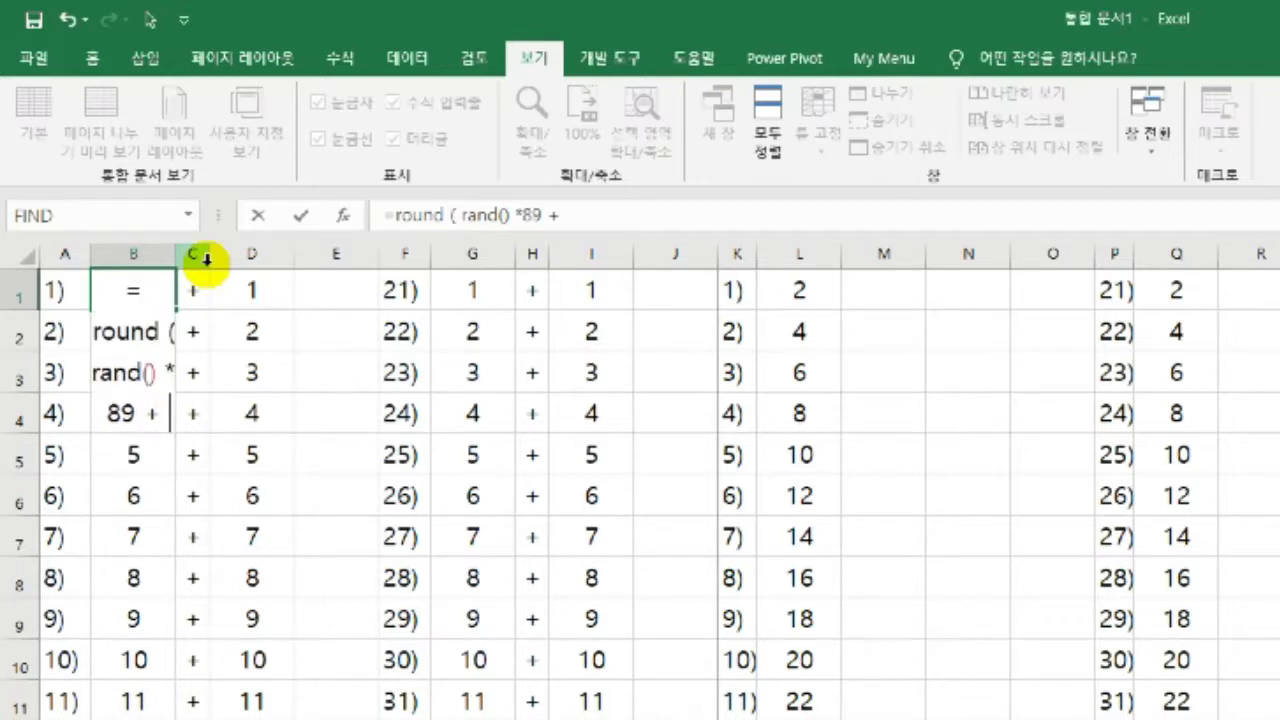
text( 10,)
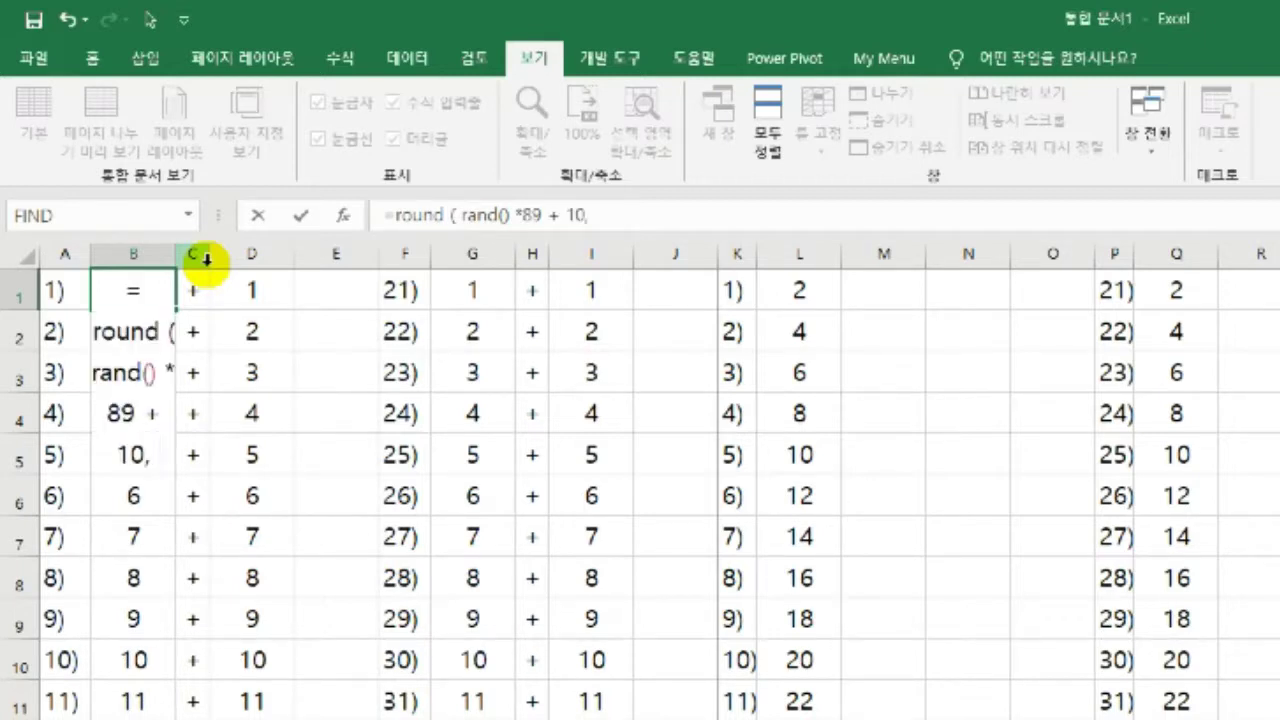
text( 0))
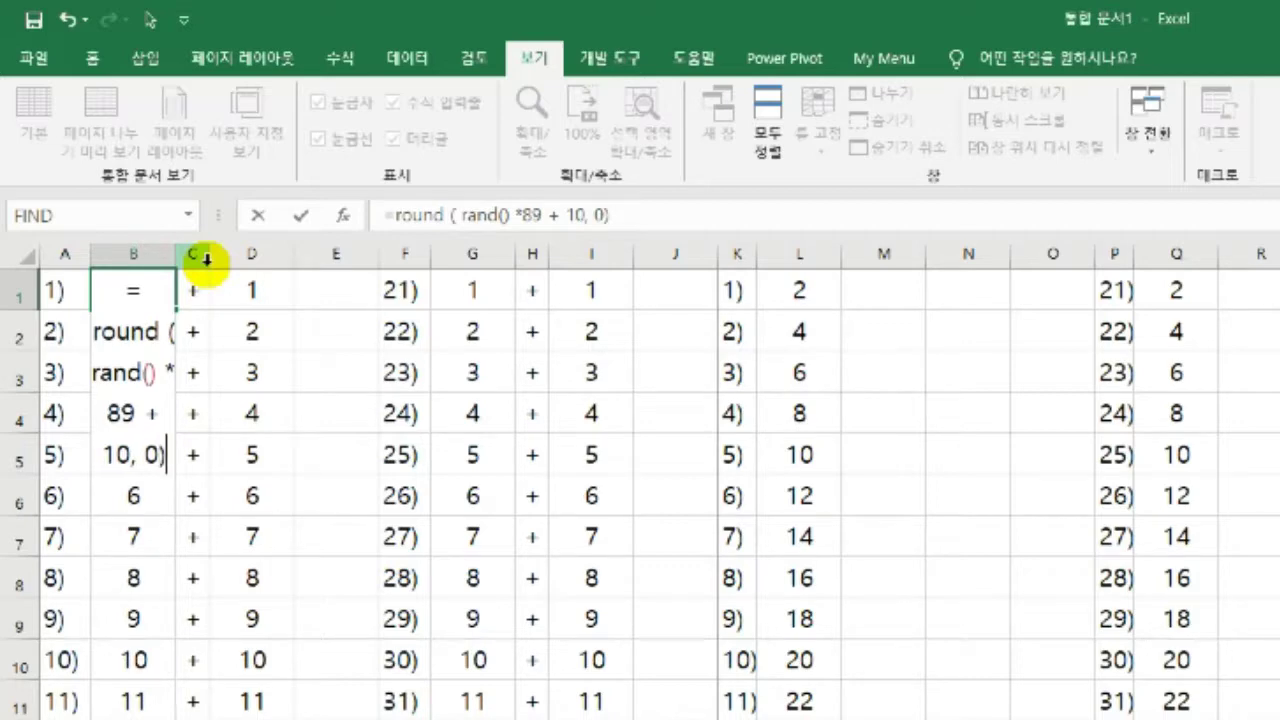
key(Return)
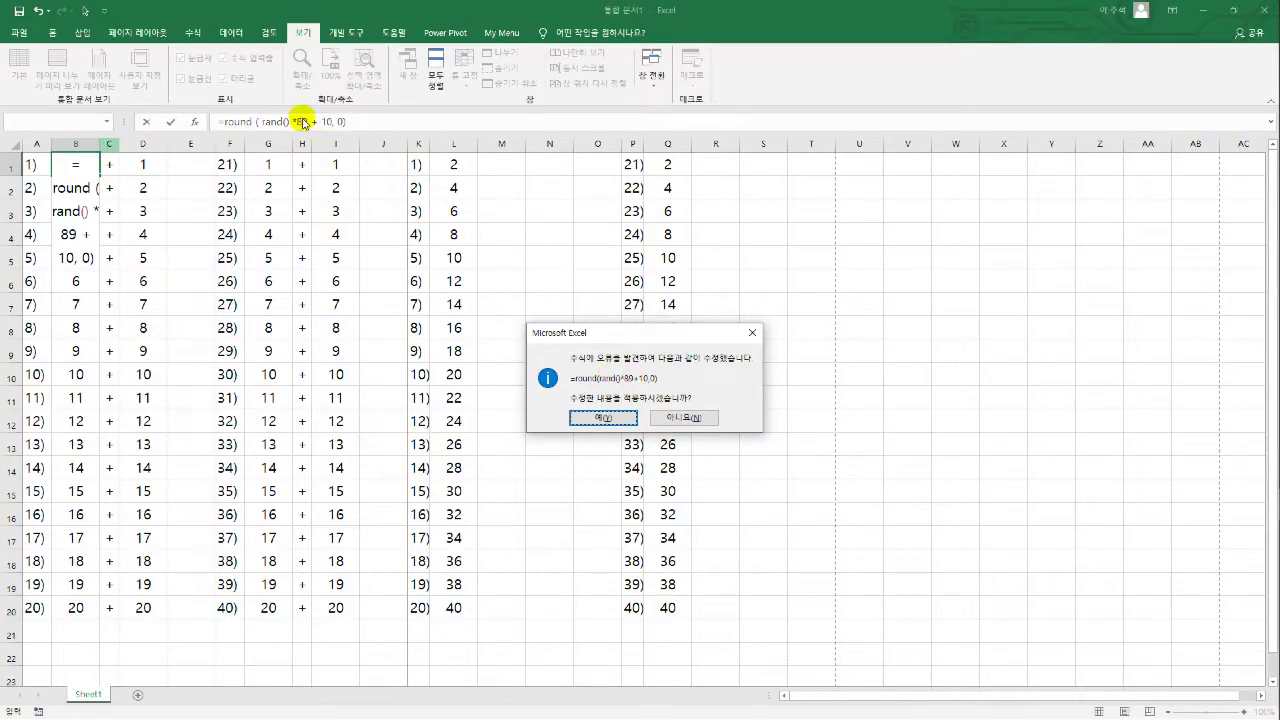
click(627, 419)
Fill B1's random-number formula down column B for all 20 problems
click(77, 165)
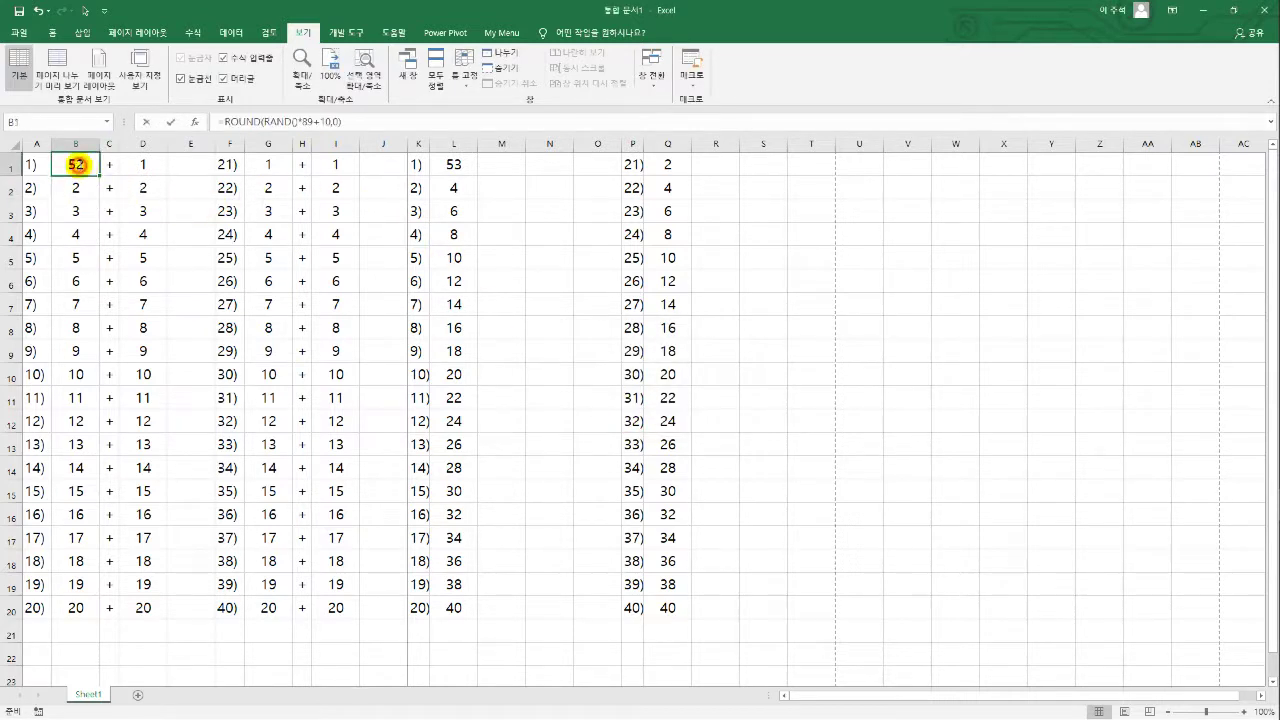
double_click(77, 165)
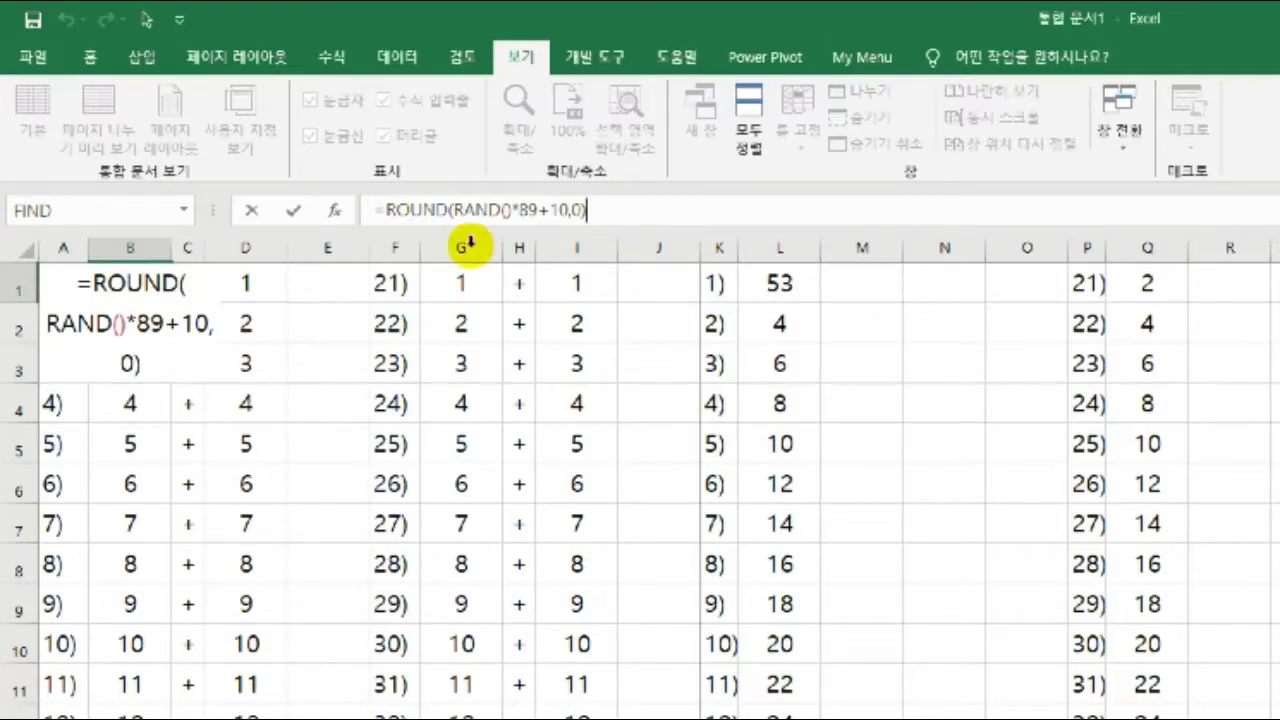
key(Return)
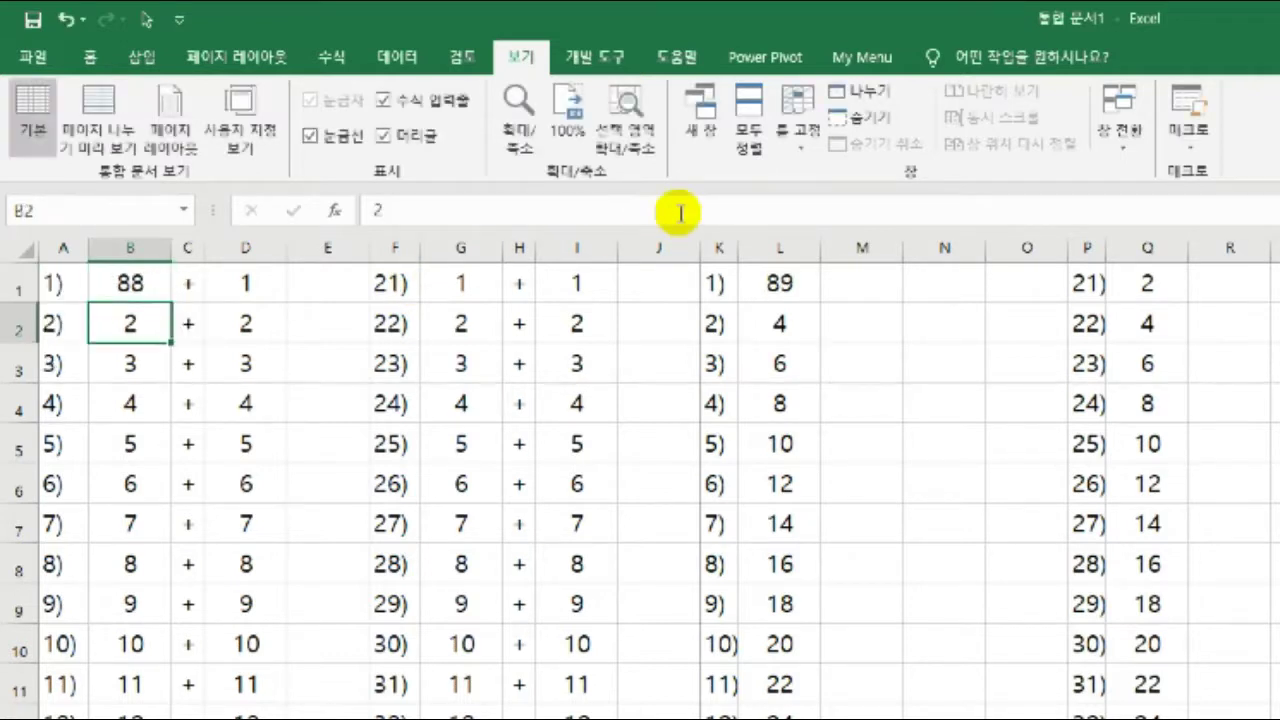
key(Up)
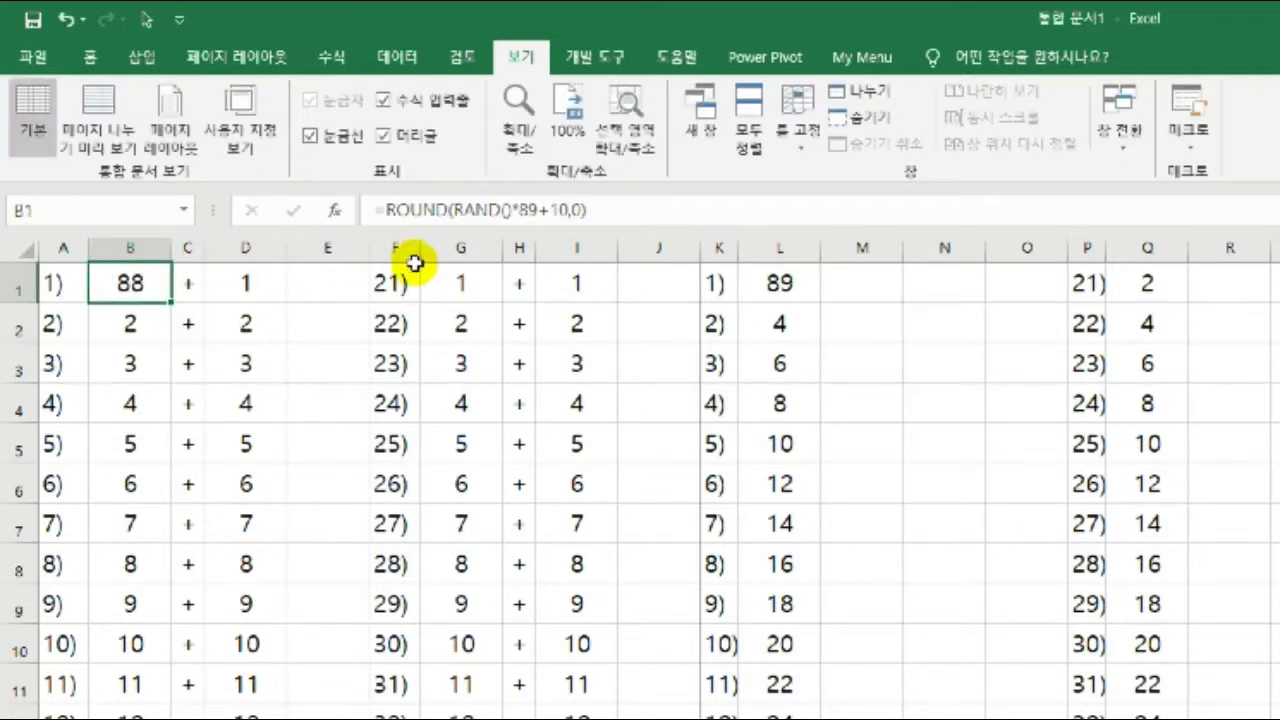
double_click(171, 302)
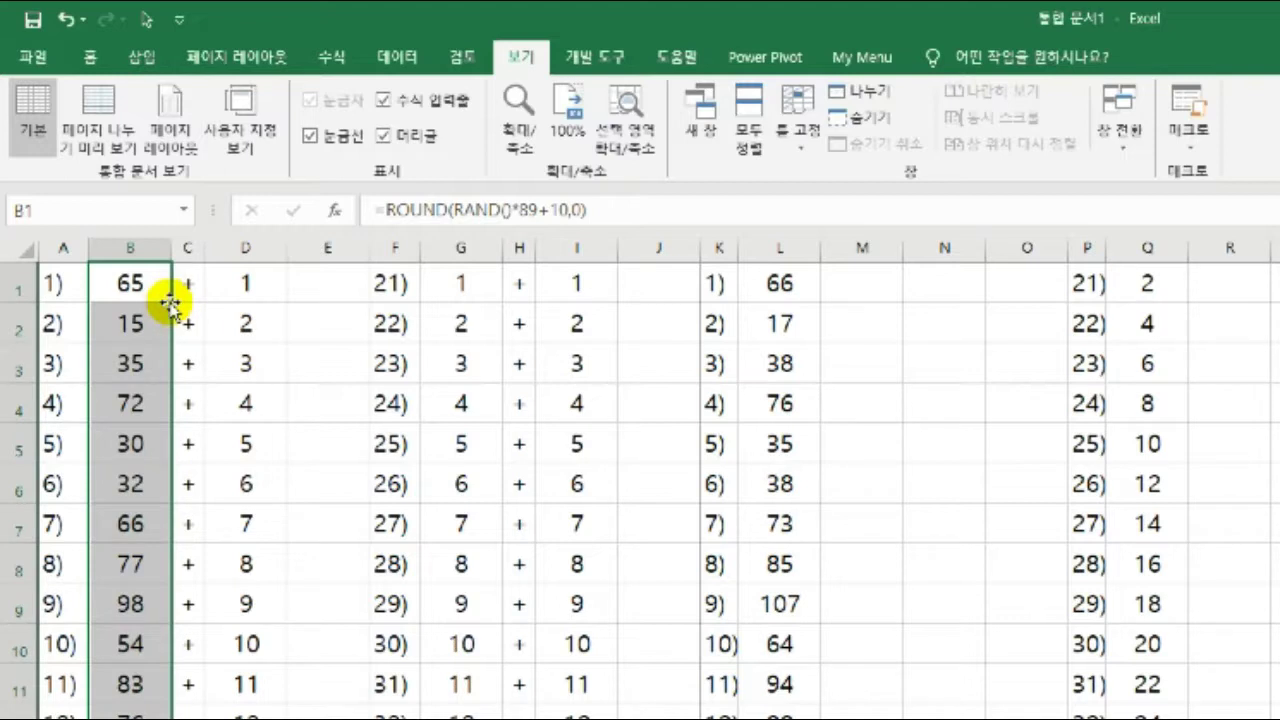
Copy column B's random-number formulas into columns D, G and I, starting at row 1
key(ctrl+c)
click(251, 280)
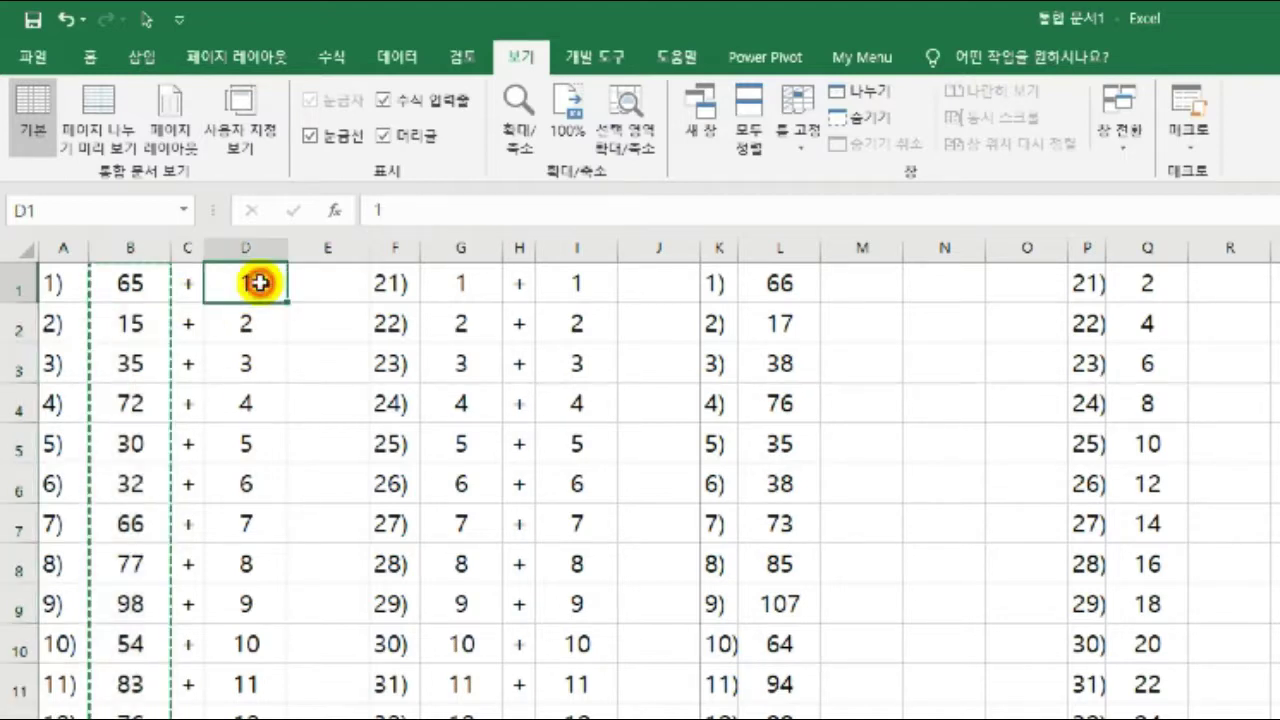
key(ctrl+v)
click(481, 283)
key(ctrl+v)
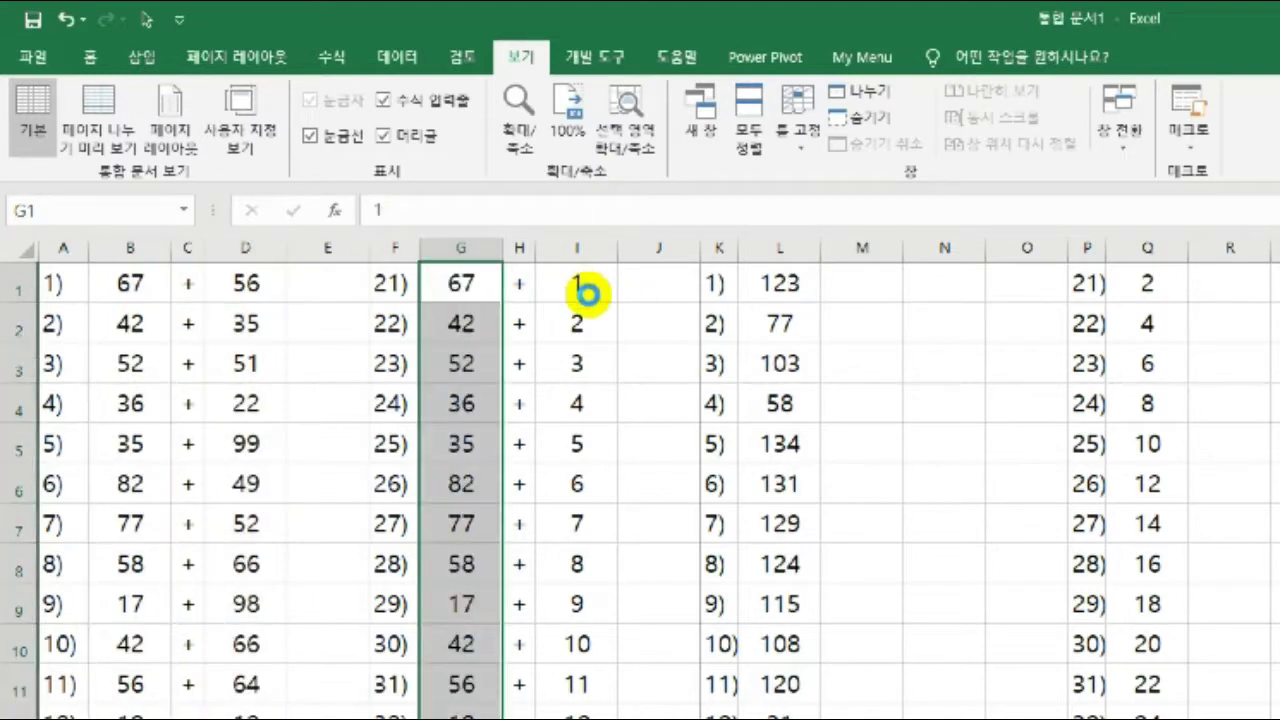
click(585, 284)
key(ctrl+v)
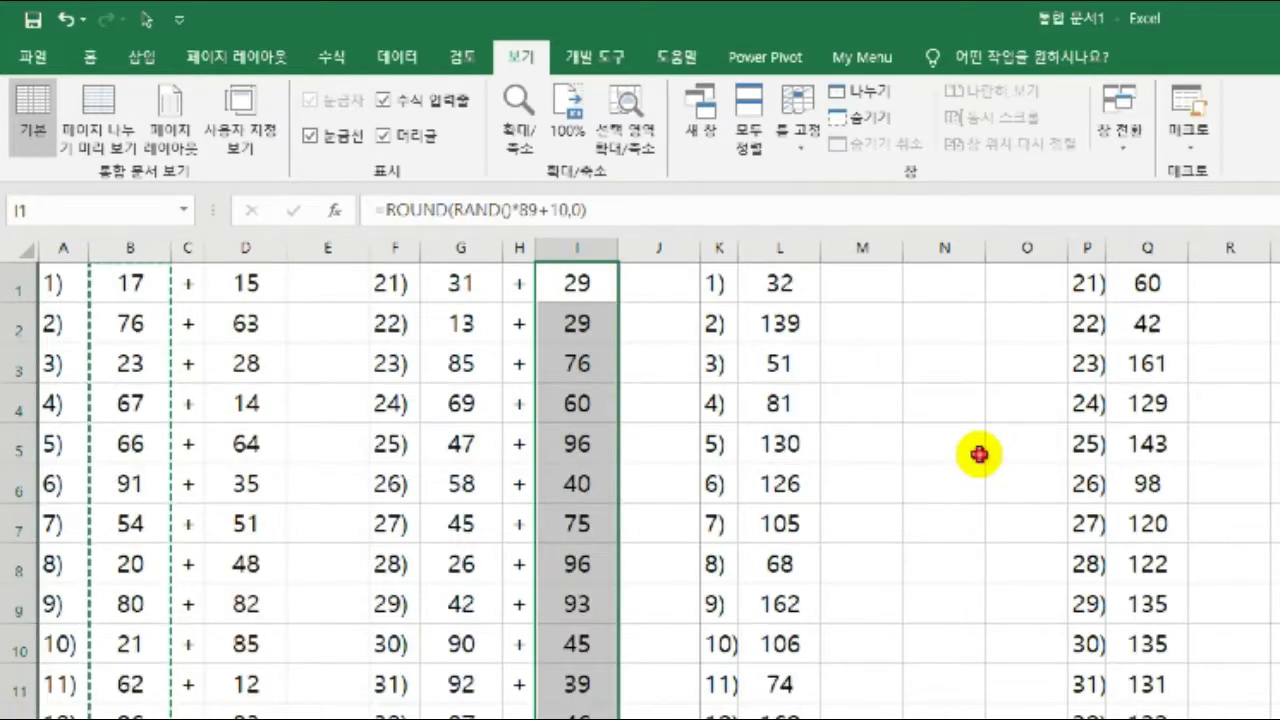
click(977, 449)
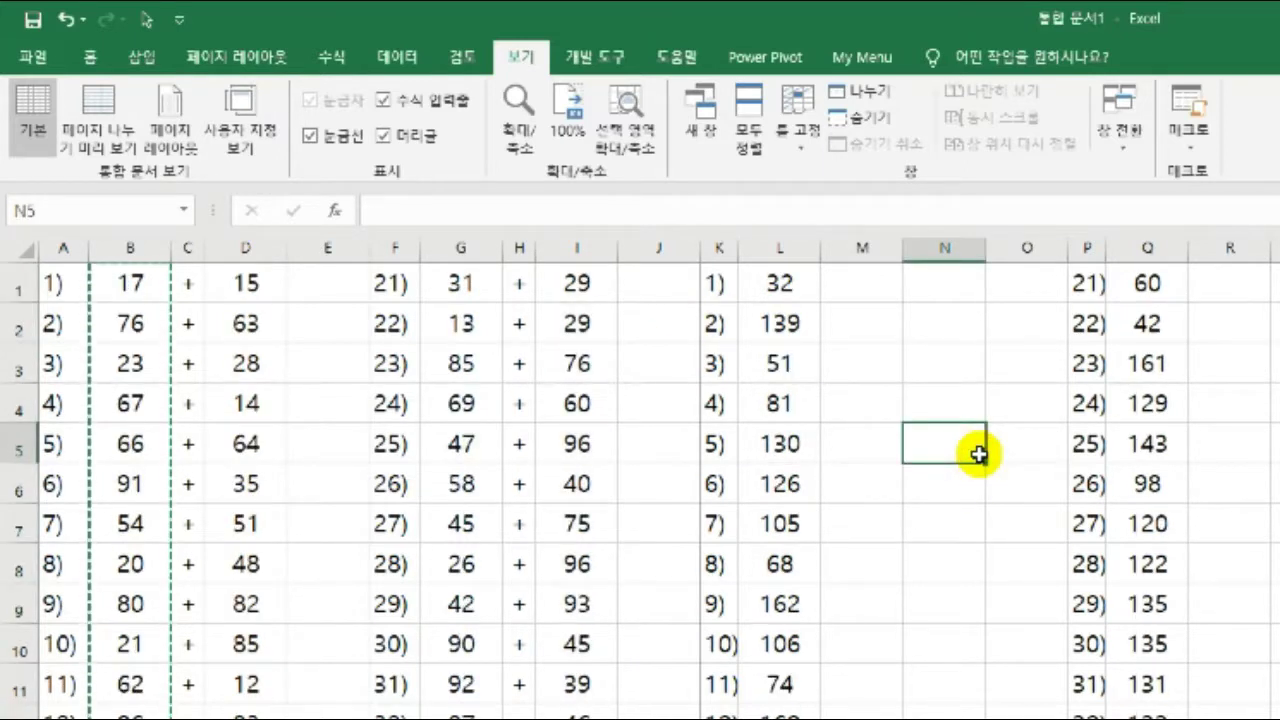
Rename the Sheet1 worksheet as 두자리수 덧셈
right_click(99, 694)
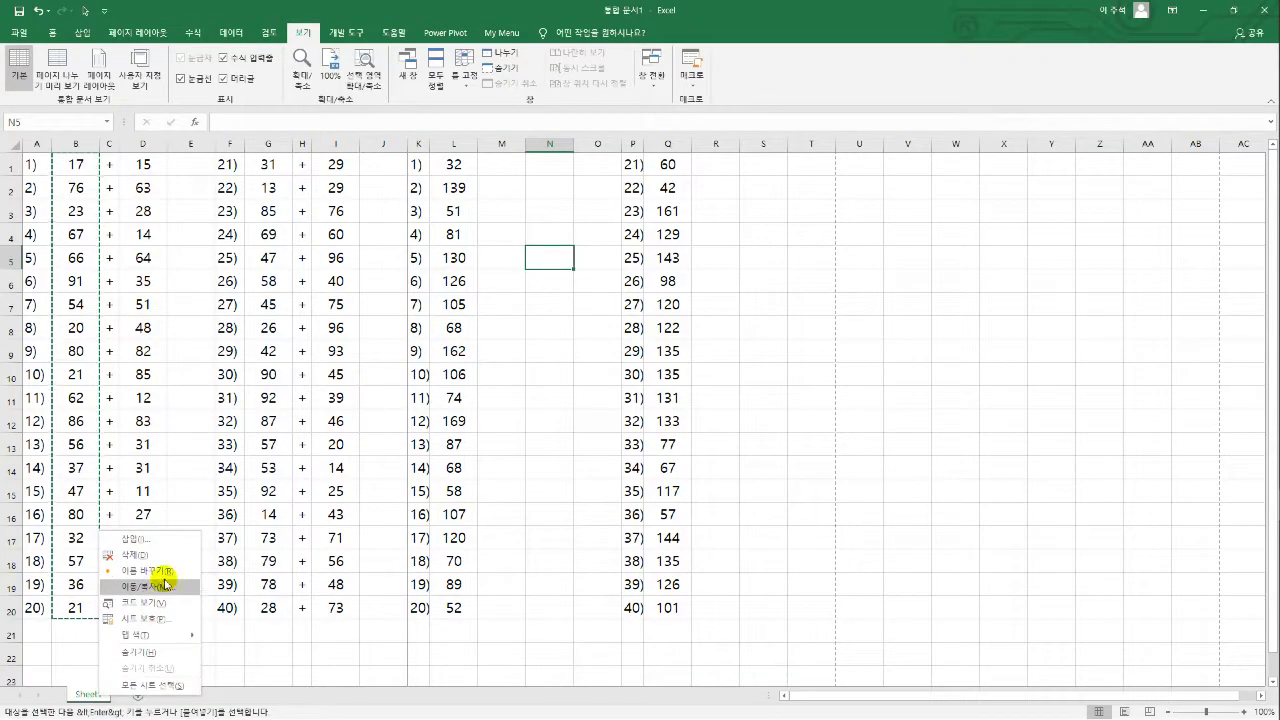
click(162, 570)
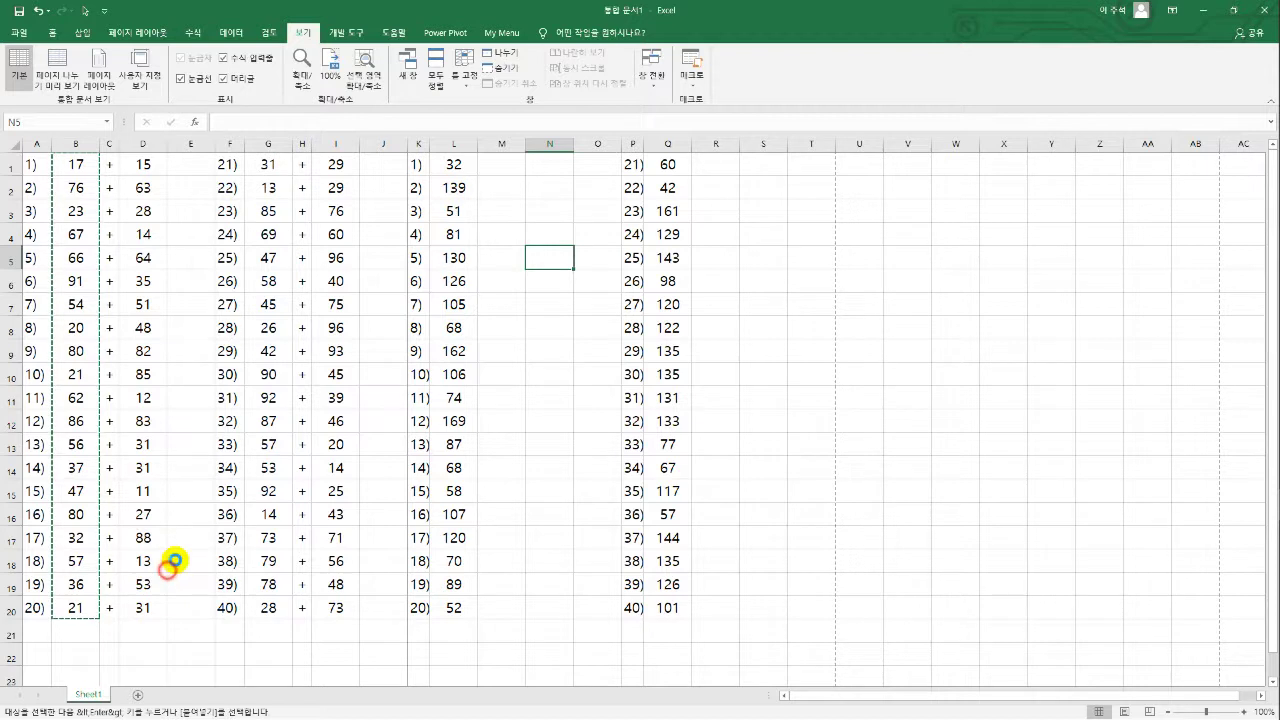
key(BackSpace)
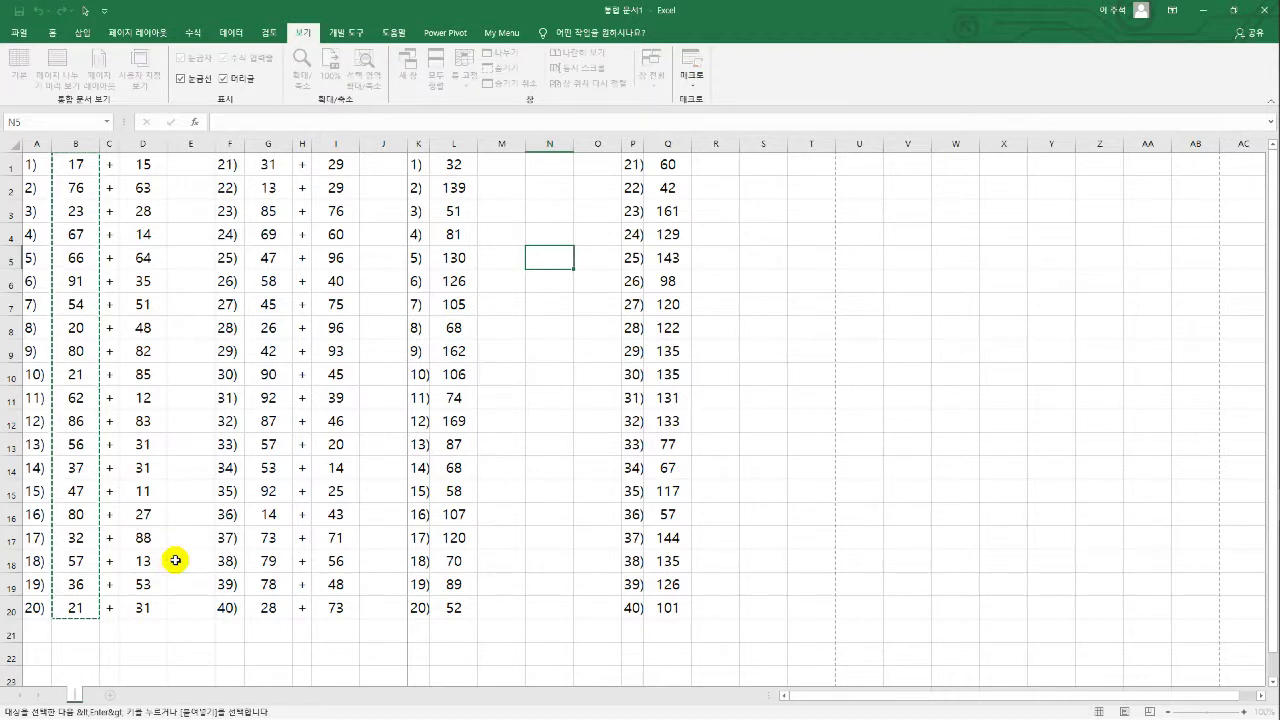
text(두자리수 ㄷ)
text(셈)
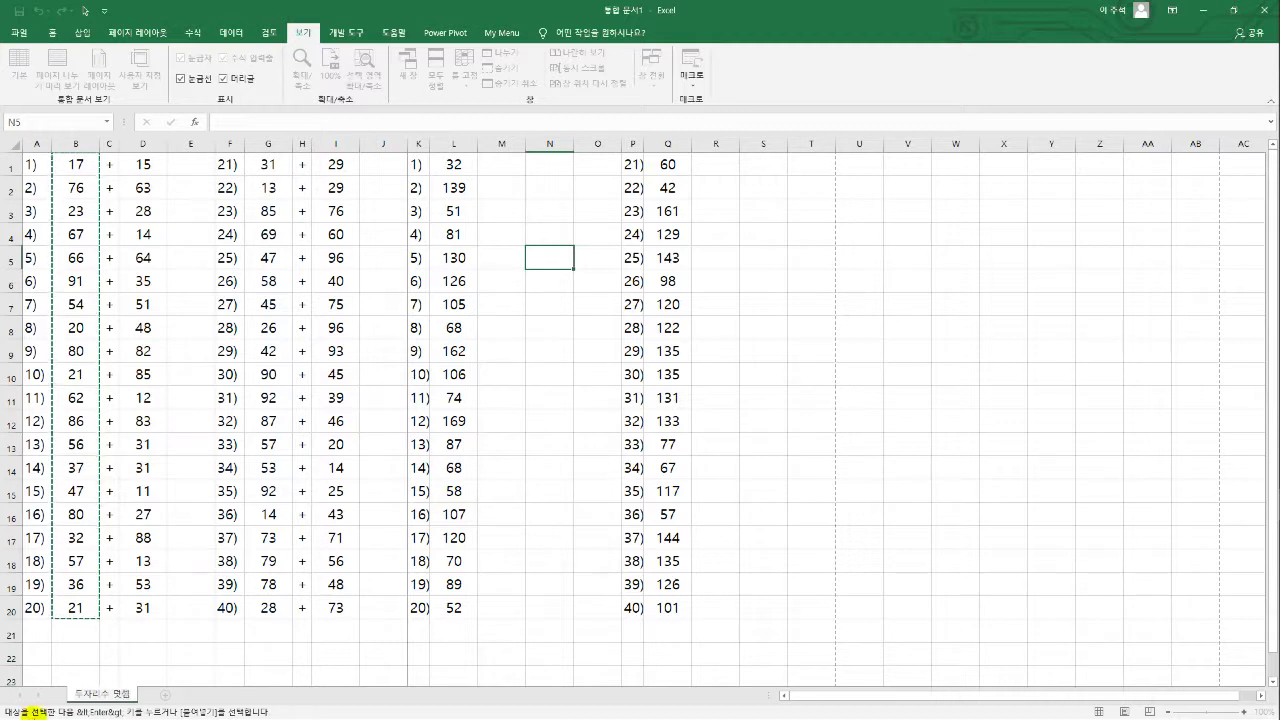
click(125, 650)
Create a copy of the 두자리수 덧셈 sheet at the end of the same workbook
right_click(98, 697)
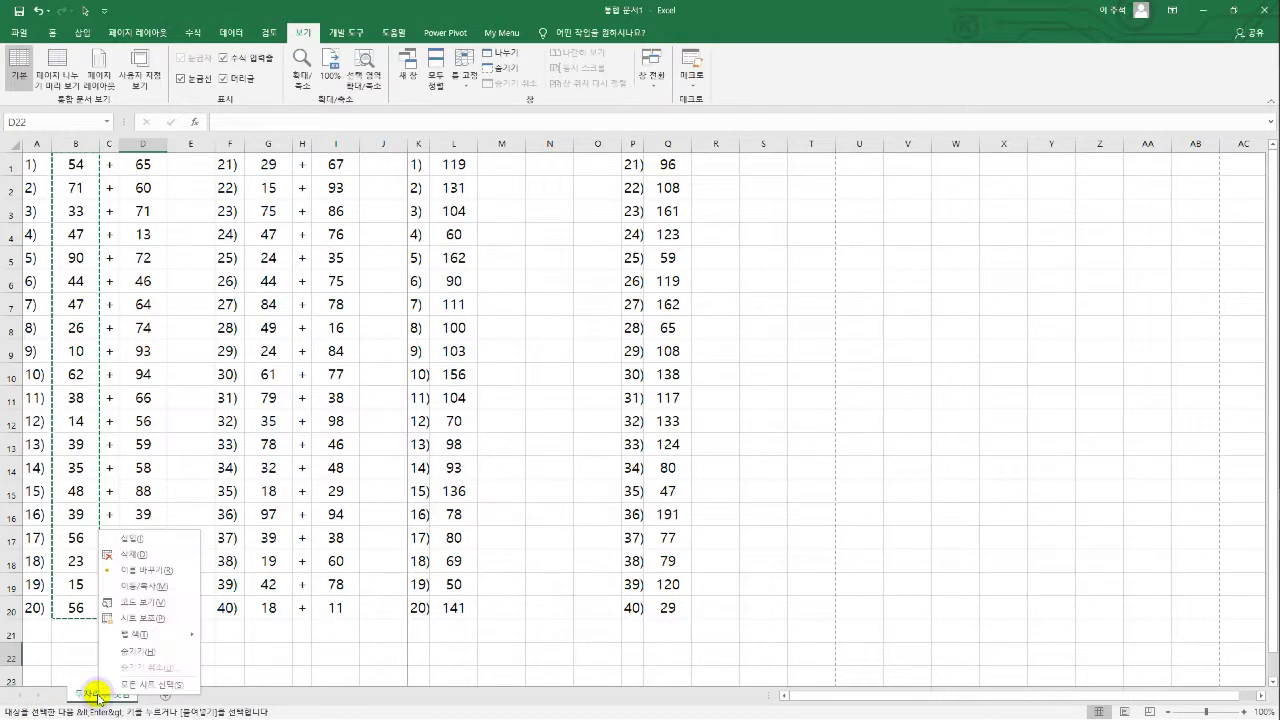
click(164, 587)
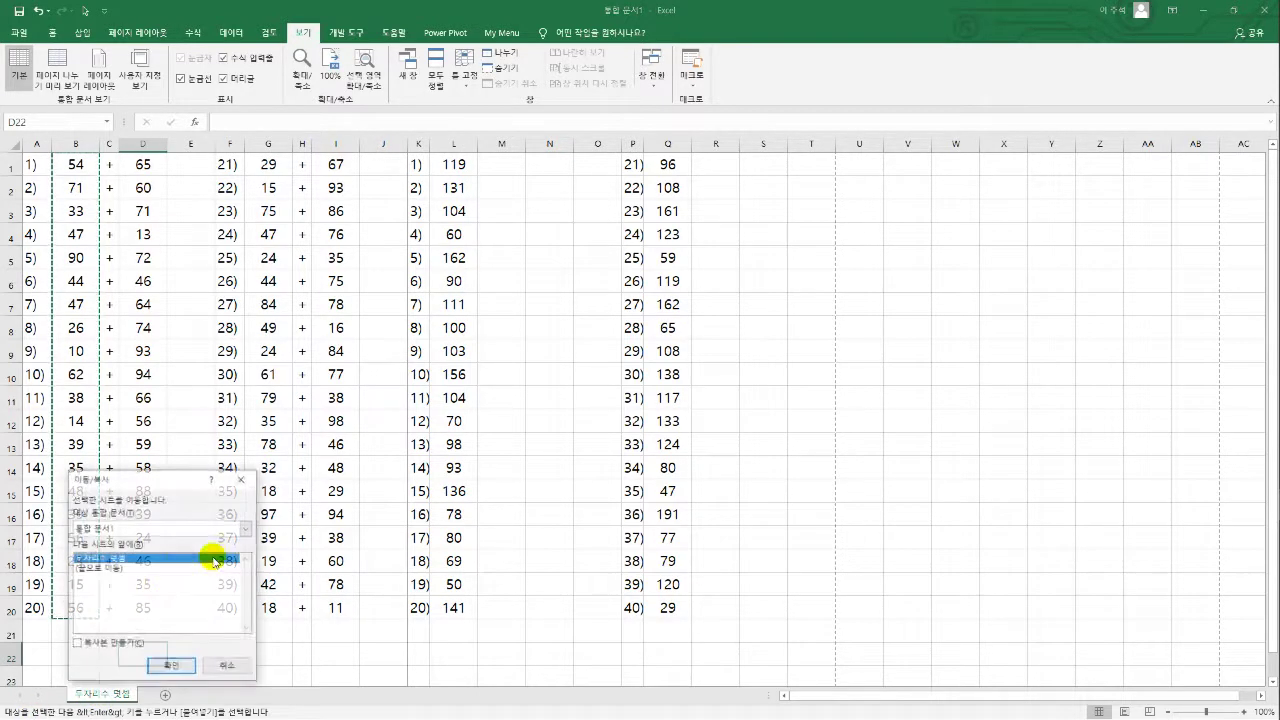
click(105, 569)
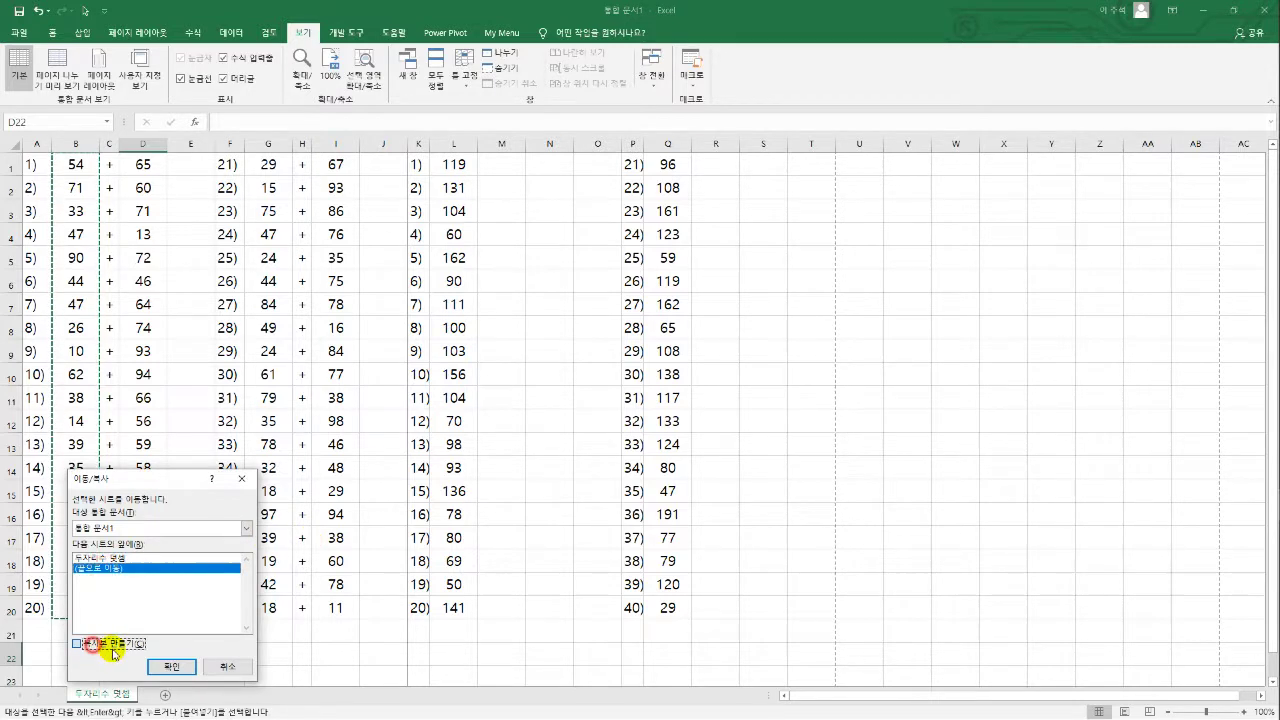
click(172, 666)
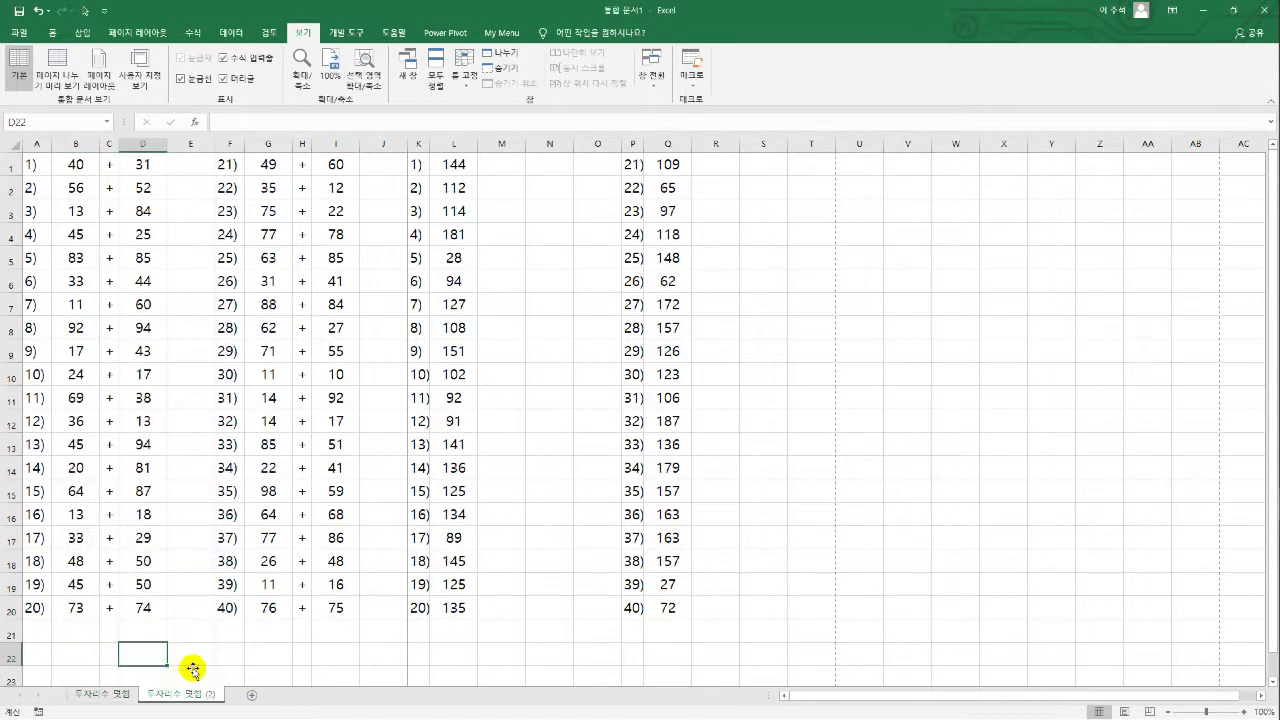
click(191, 671)
Rename the copied worksheet as 두자리수 곱셈
right_click(181, 700)
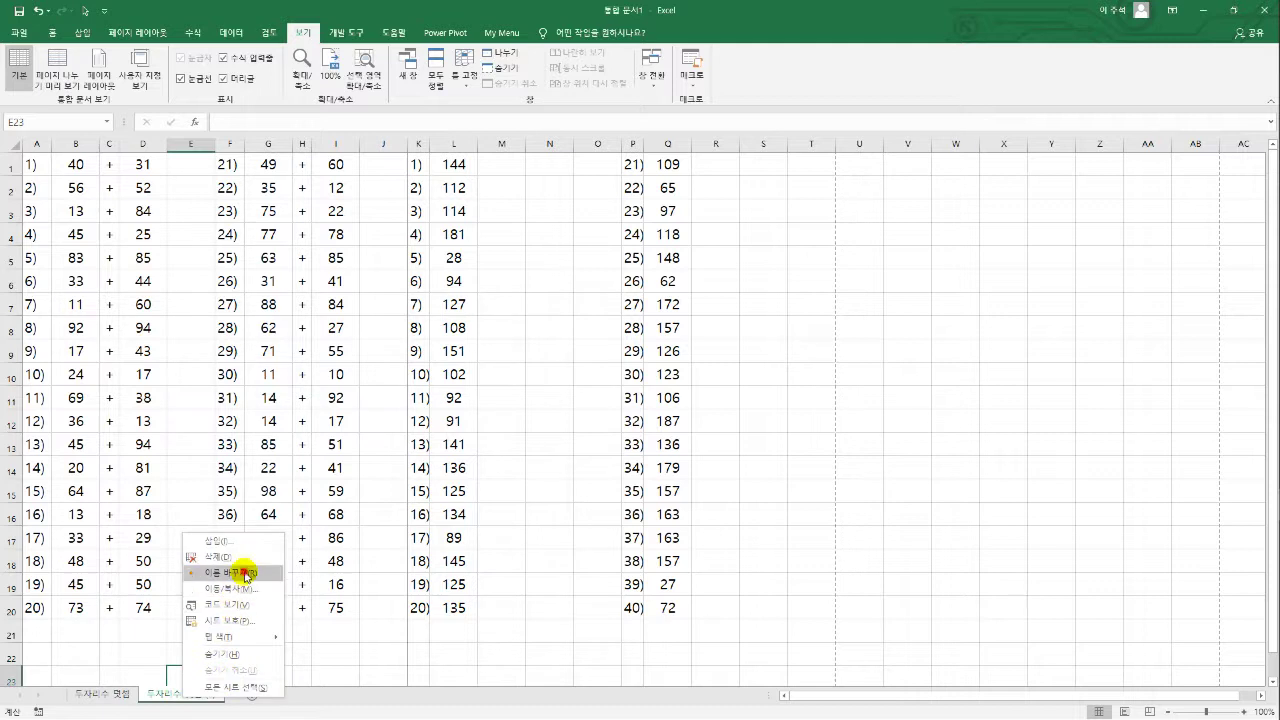
click(240, 569)
key(Right)
key(BackSpace)
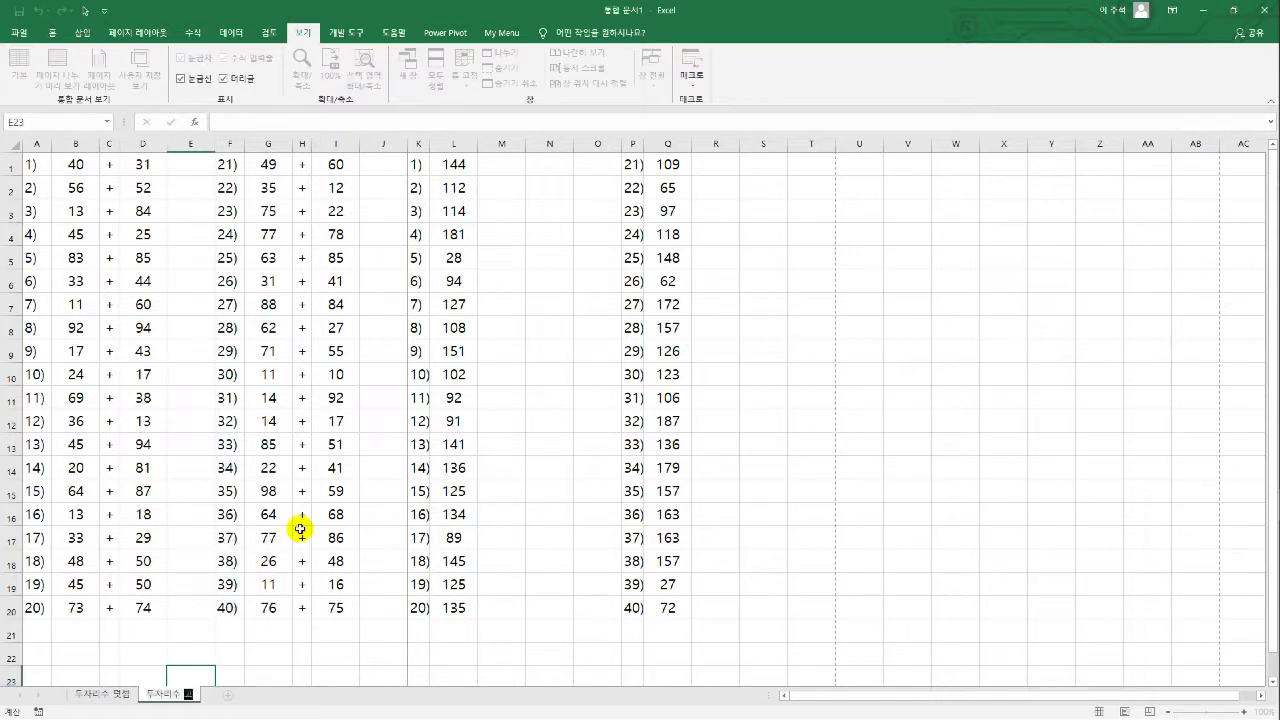
key(Return)
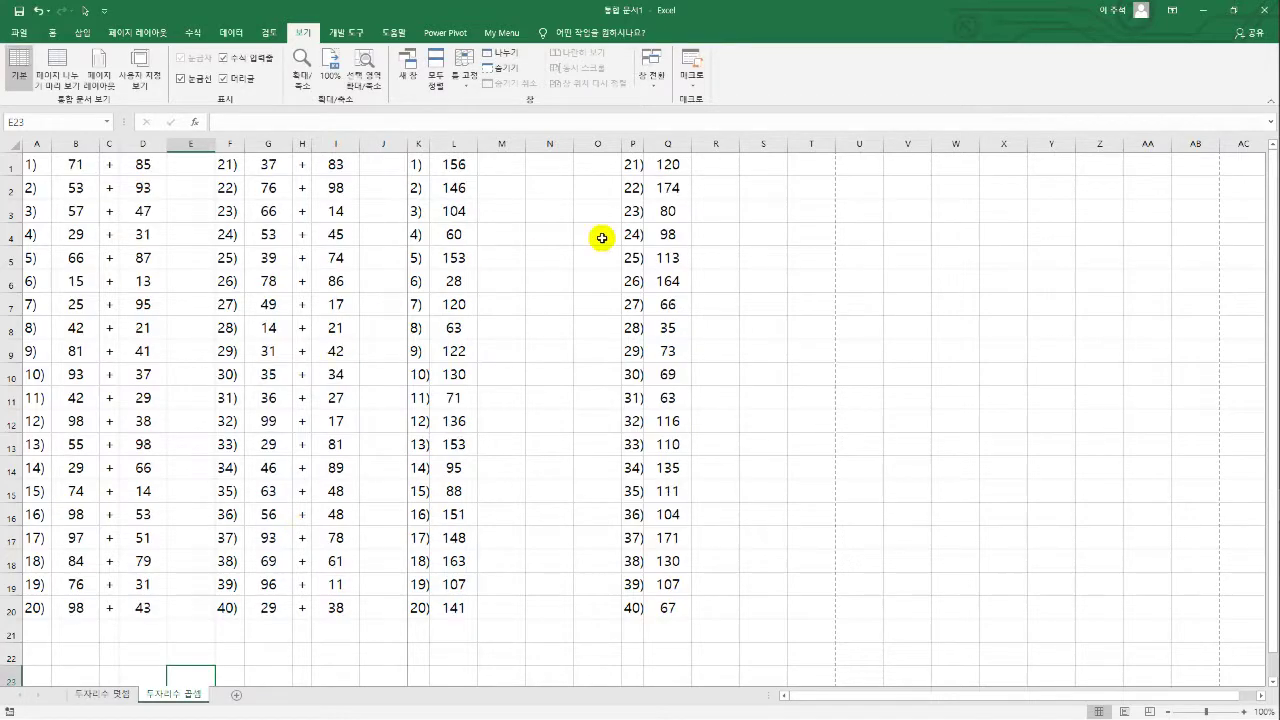
Change the answer formula in L1 to =B1*D1 and fill it down column L
click(472, 158)
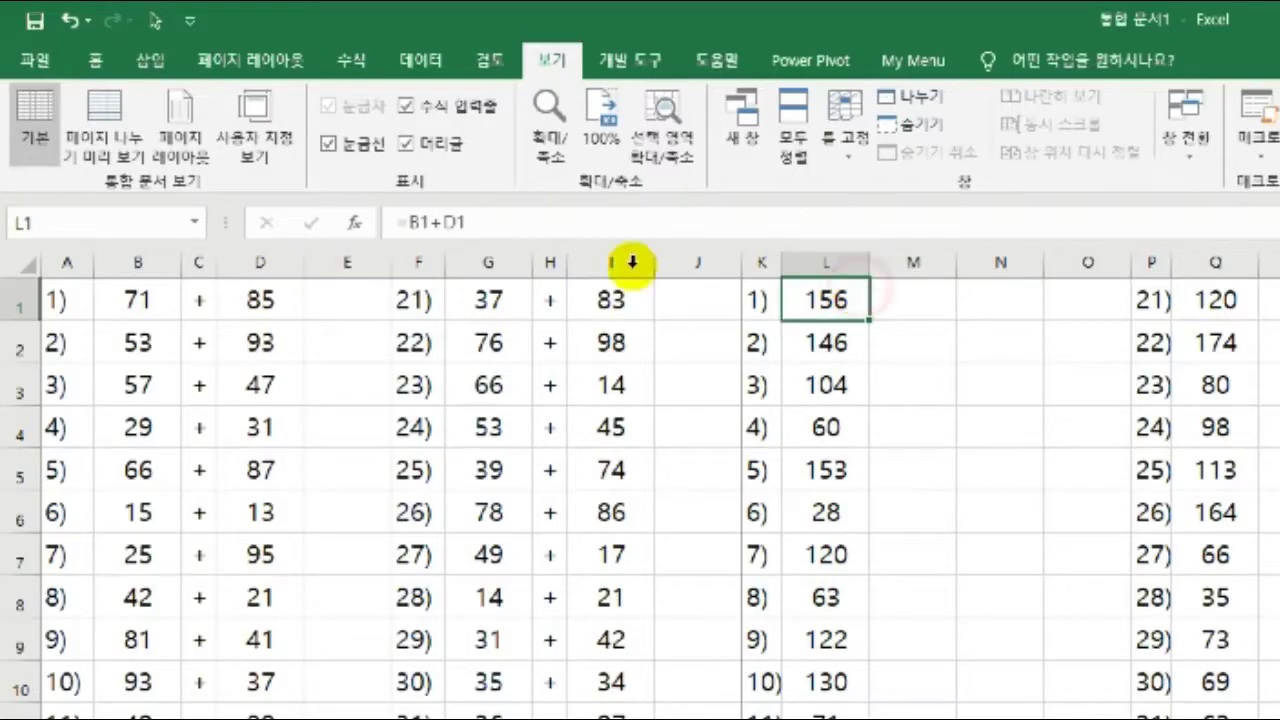
click(435, 222)
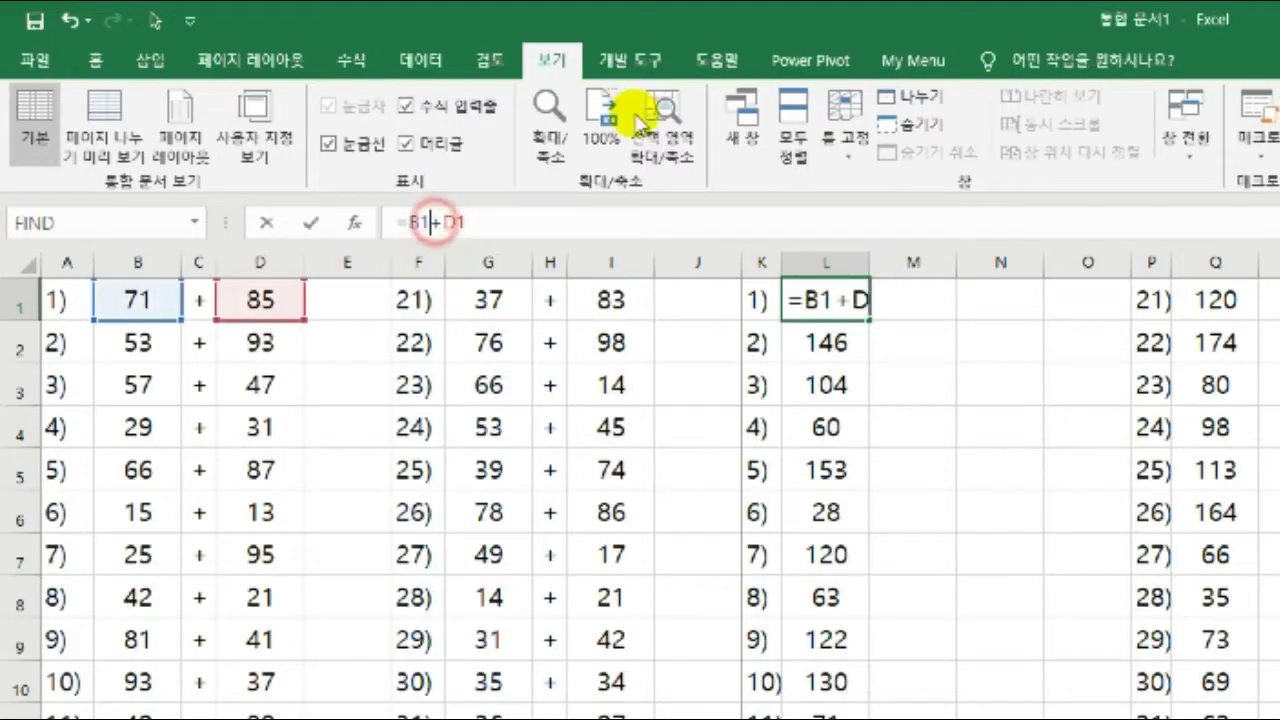
key(BackSpace)
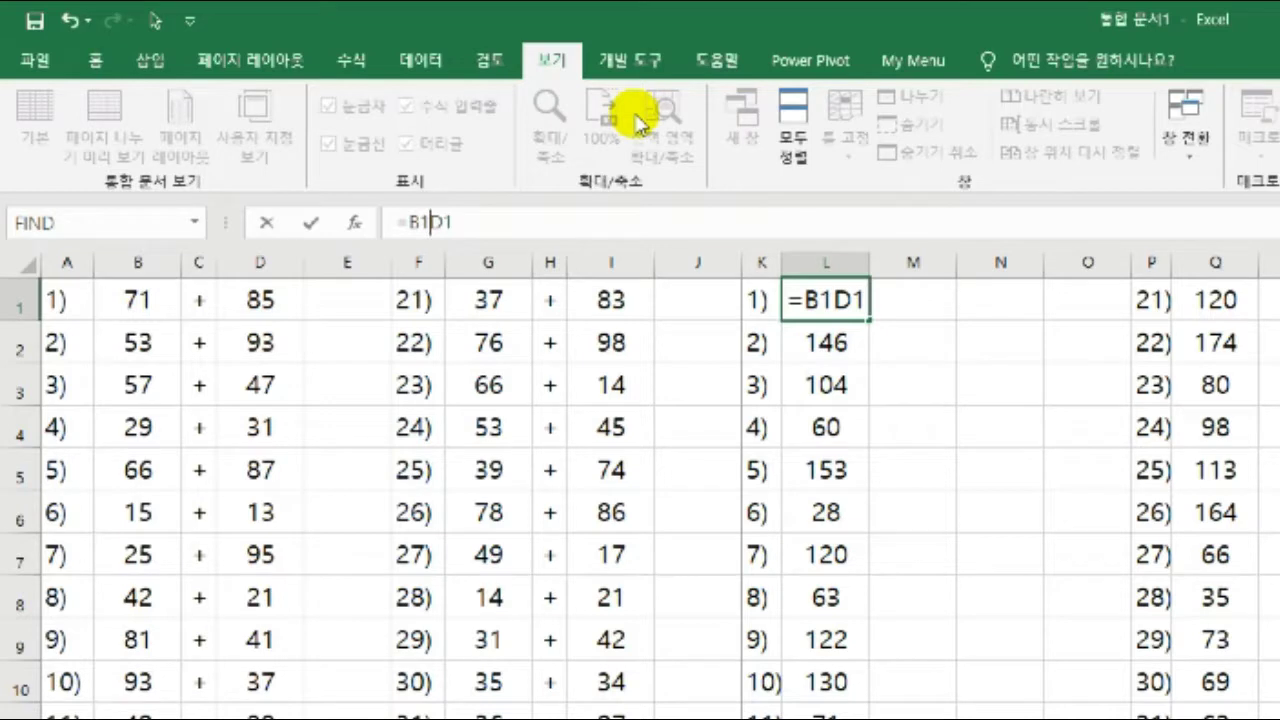
text(*)
key(Return)
key(Up)
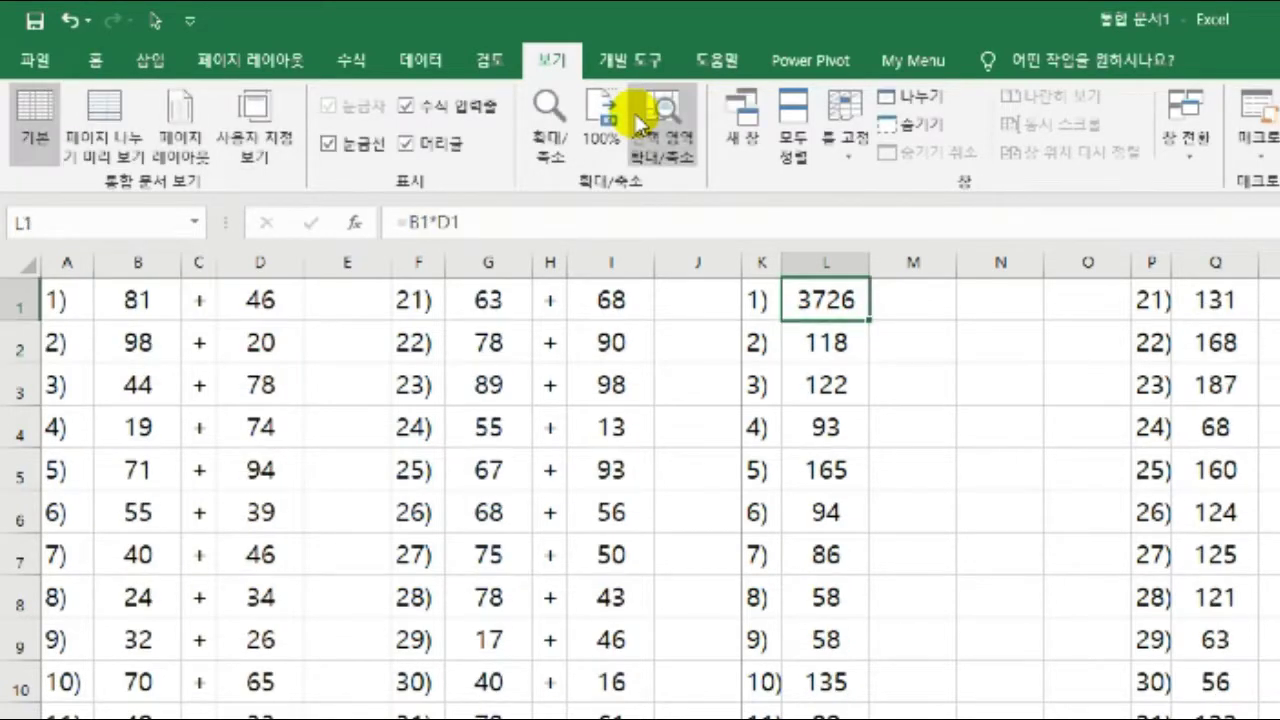
double_click(869, 320)
Change the answer formula in Q1 to =G1*I1 and fill it down column Q
click(1244, 305)
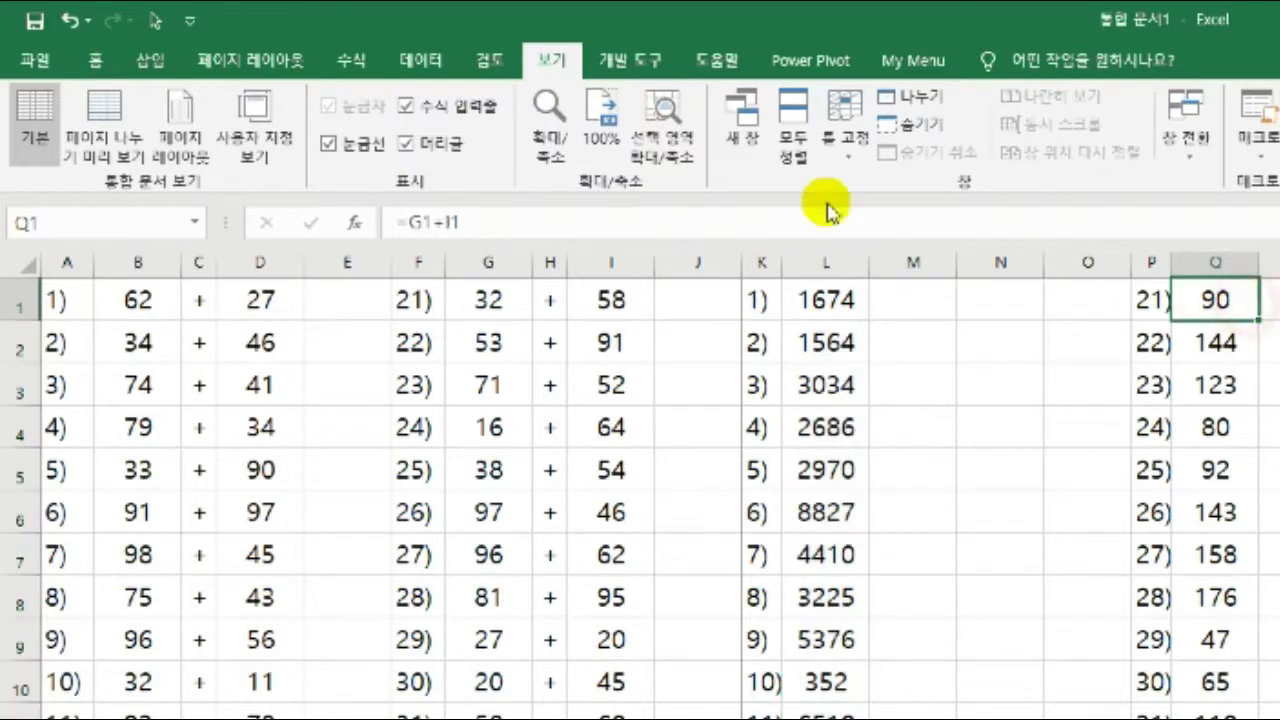
click(443, 220)
key(BackSpace)
text(*)
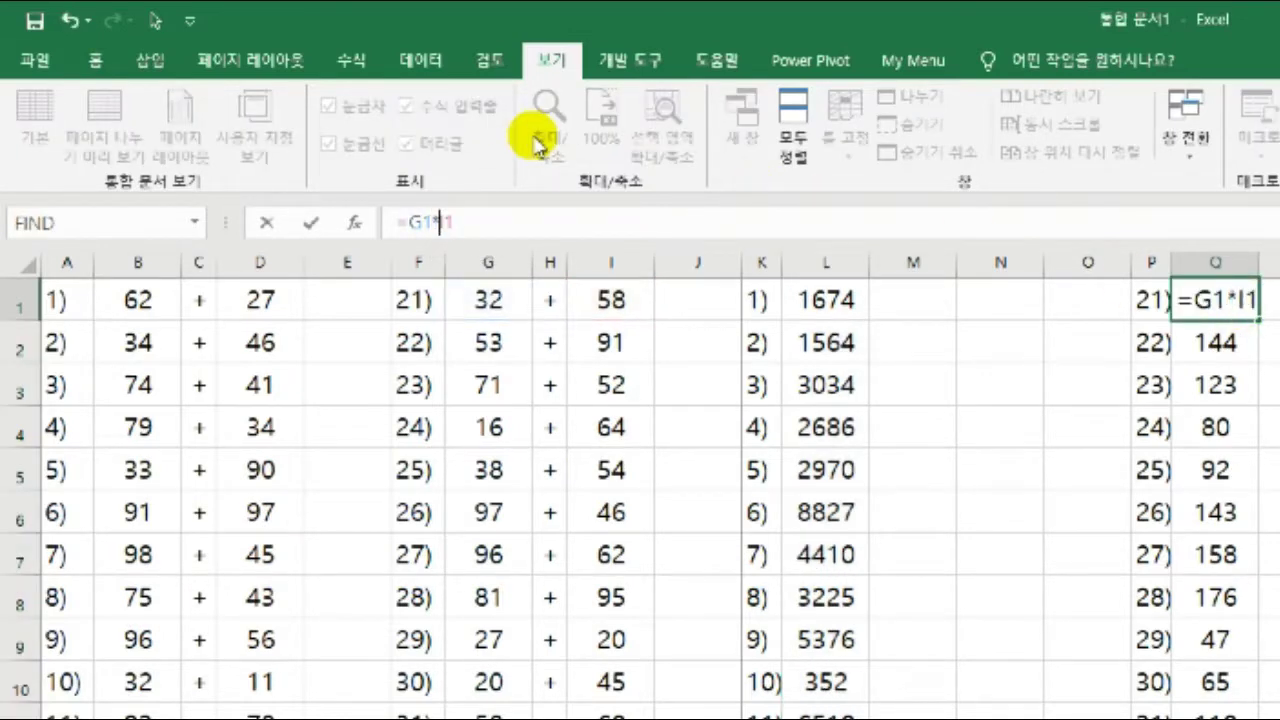
key(ctrl+Return)
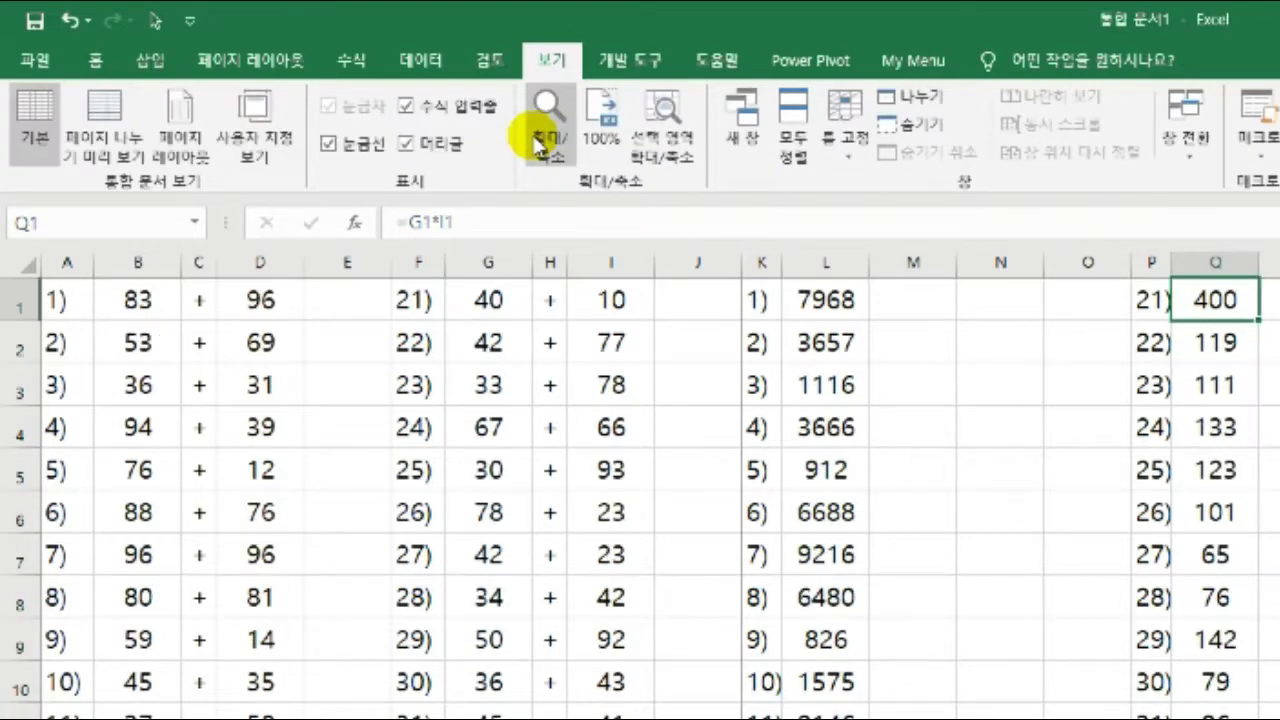
double_click(1260, 320)
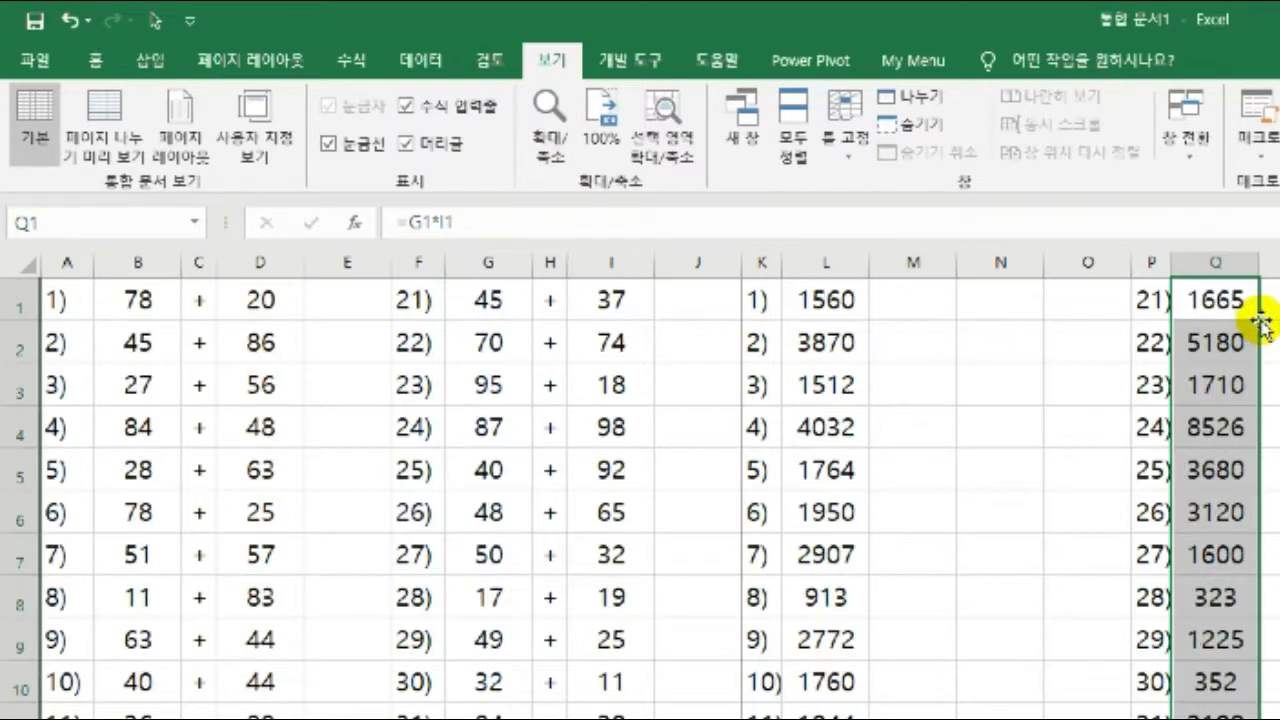
Replace the plus sign in C1 with X and copy it down column C through row 20
click(199, 300)
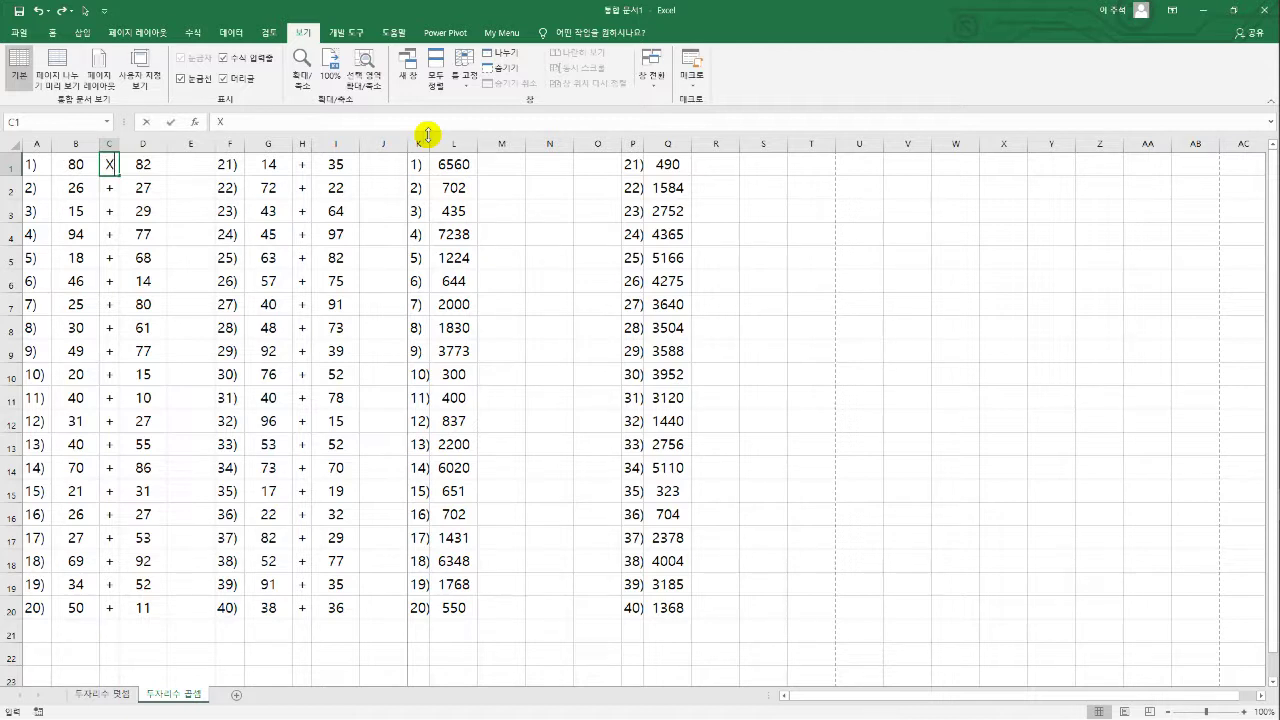
text(X)
key(Return)
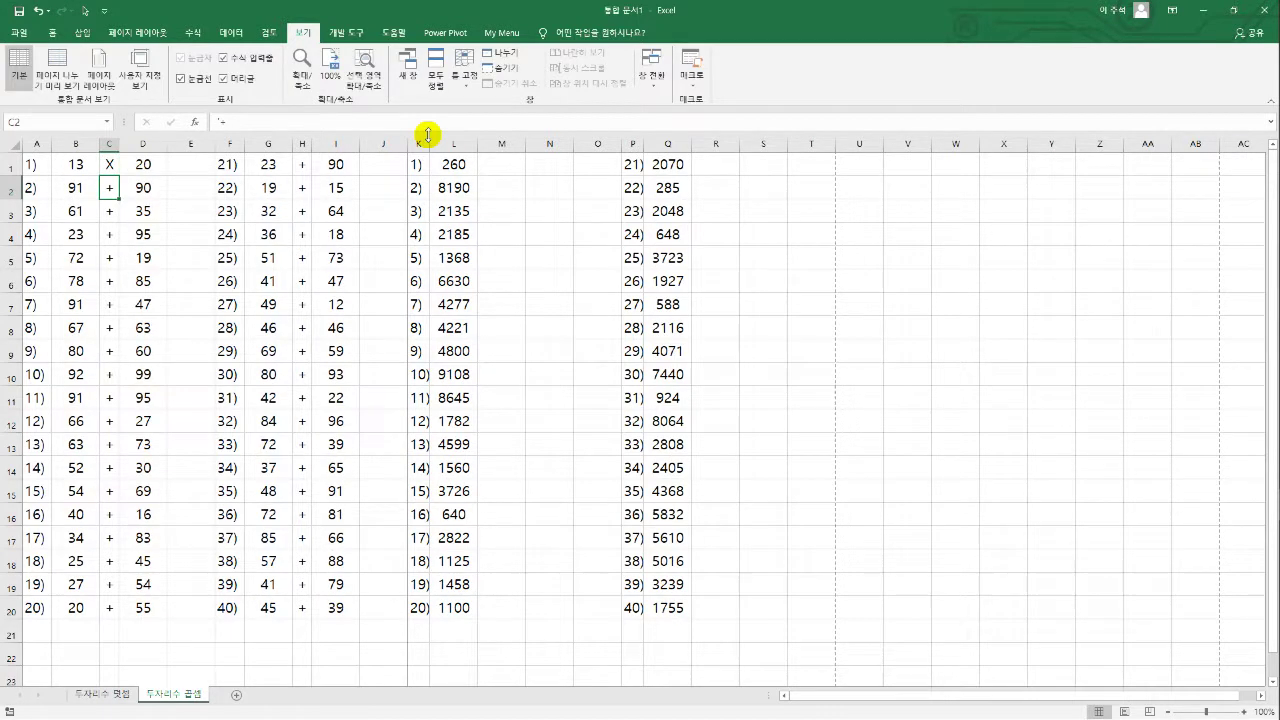
key(Up)
key(ctrl+c)
key(ctrl+shift+Down)
key(ctrl+v)
Copy the X operators from column C over the plus signs in H1:H20
key(ctrl+c)
key(Right)
key(Right)
key(Right)
key(Right)
key(Right)
key(ctrl+shift+Down)
key(ctrl+v)
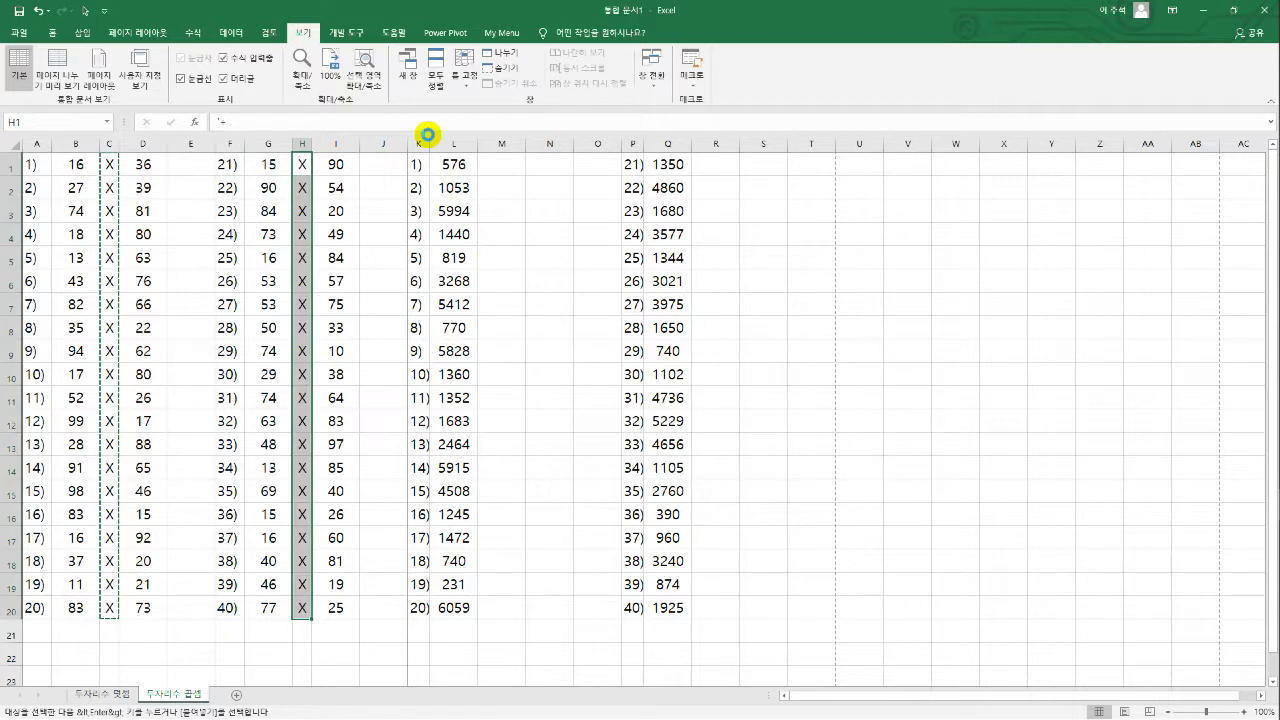
key(Left)
key(Escape)
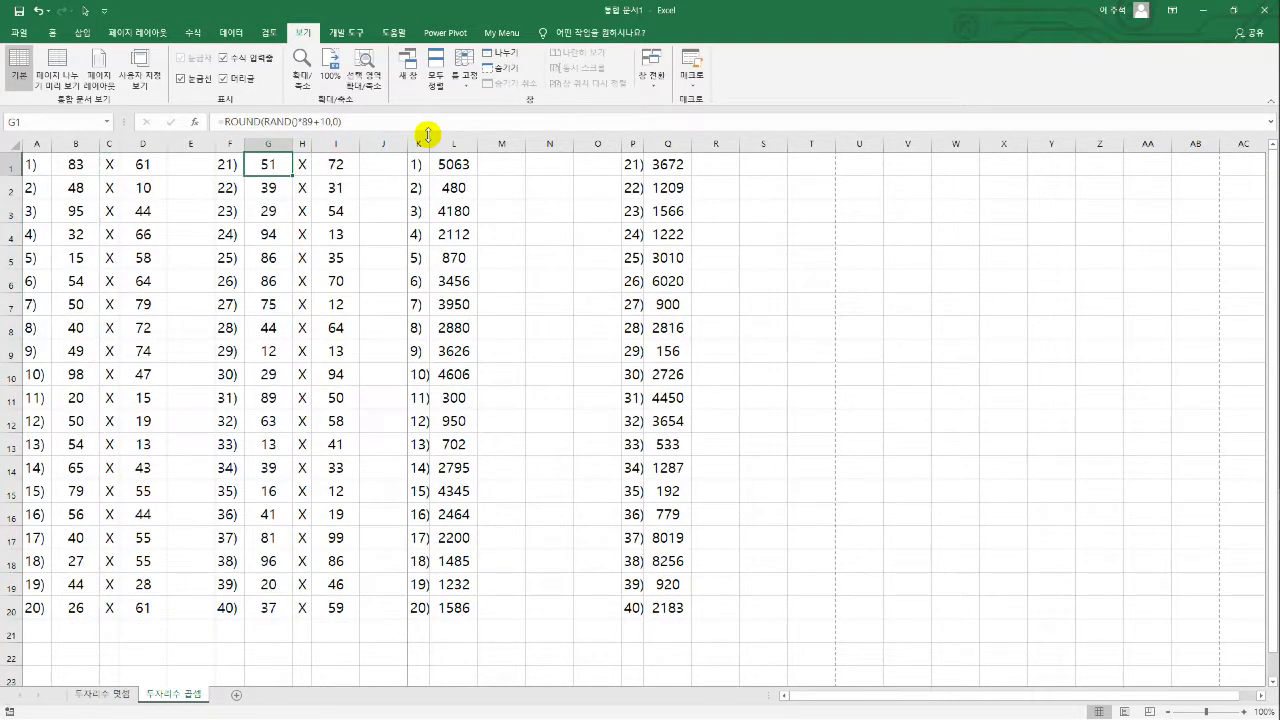
click(268, 467)
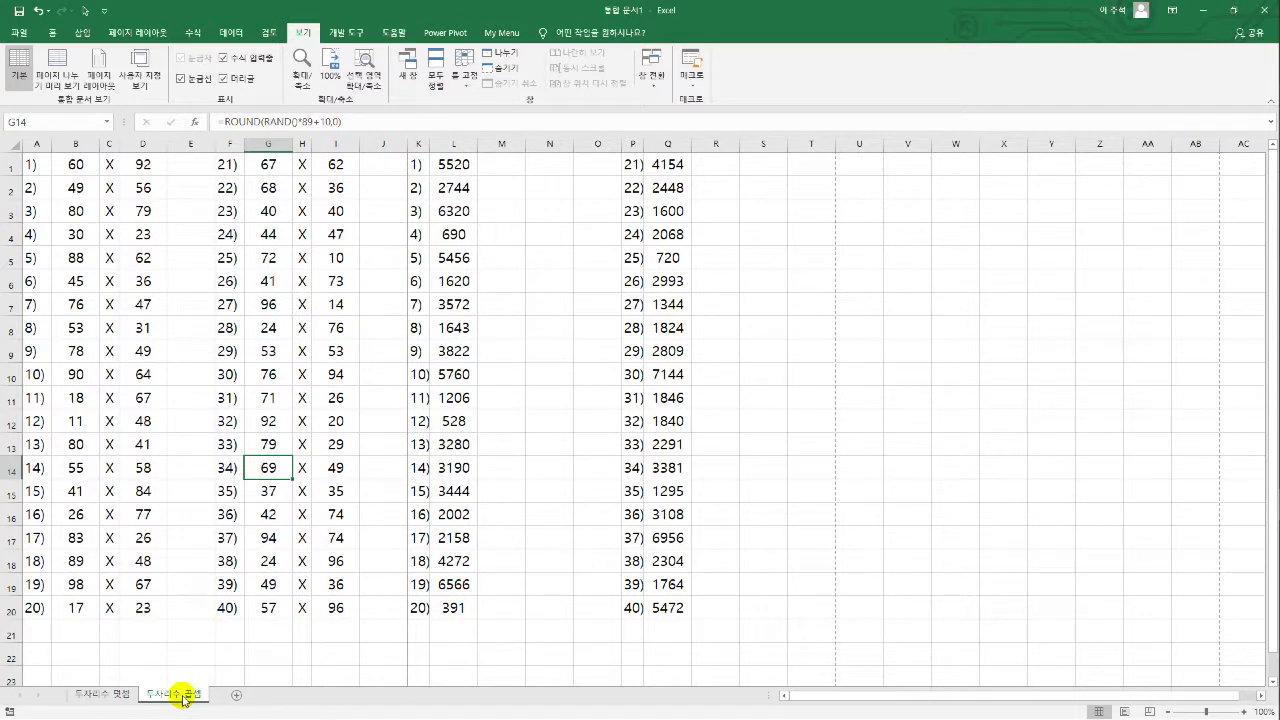
Create a copy of the 두자리수 곱셈 sheet at the end of the workbook
right_click(178, 692)
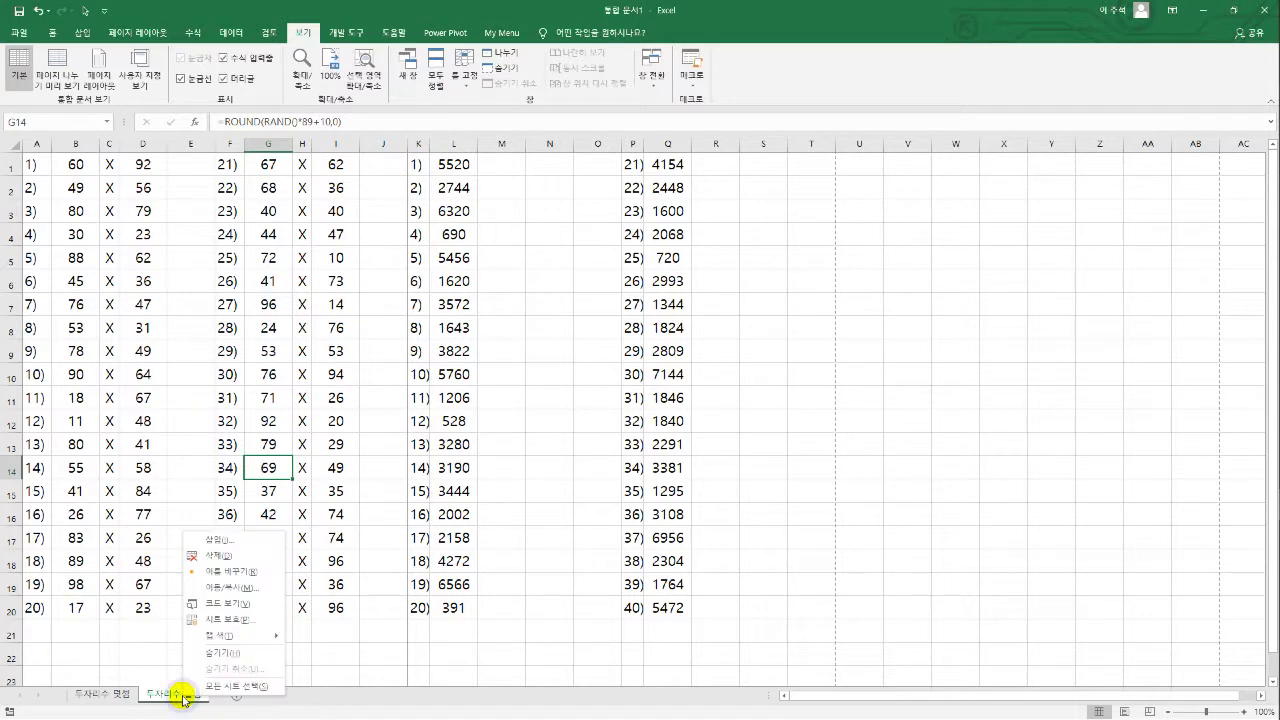
click(229, 590)
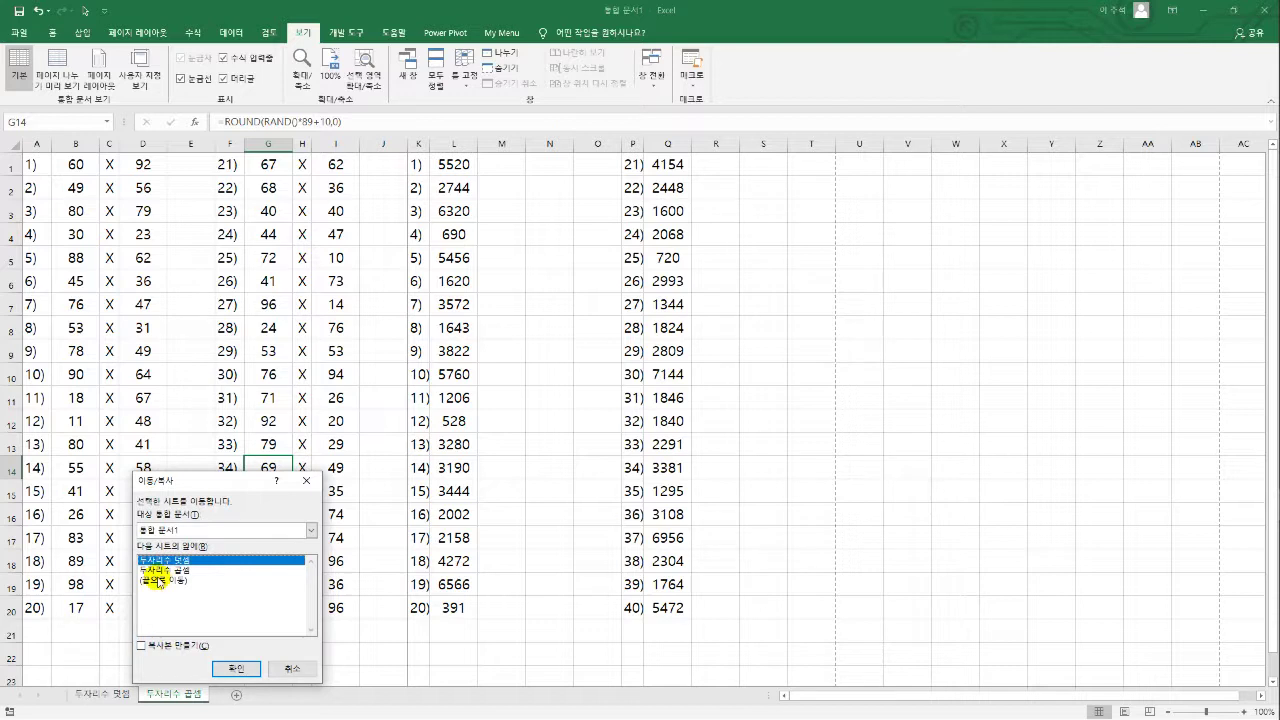
click(145, 647)
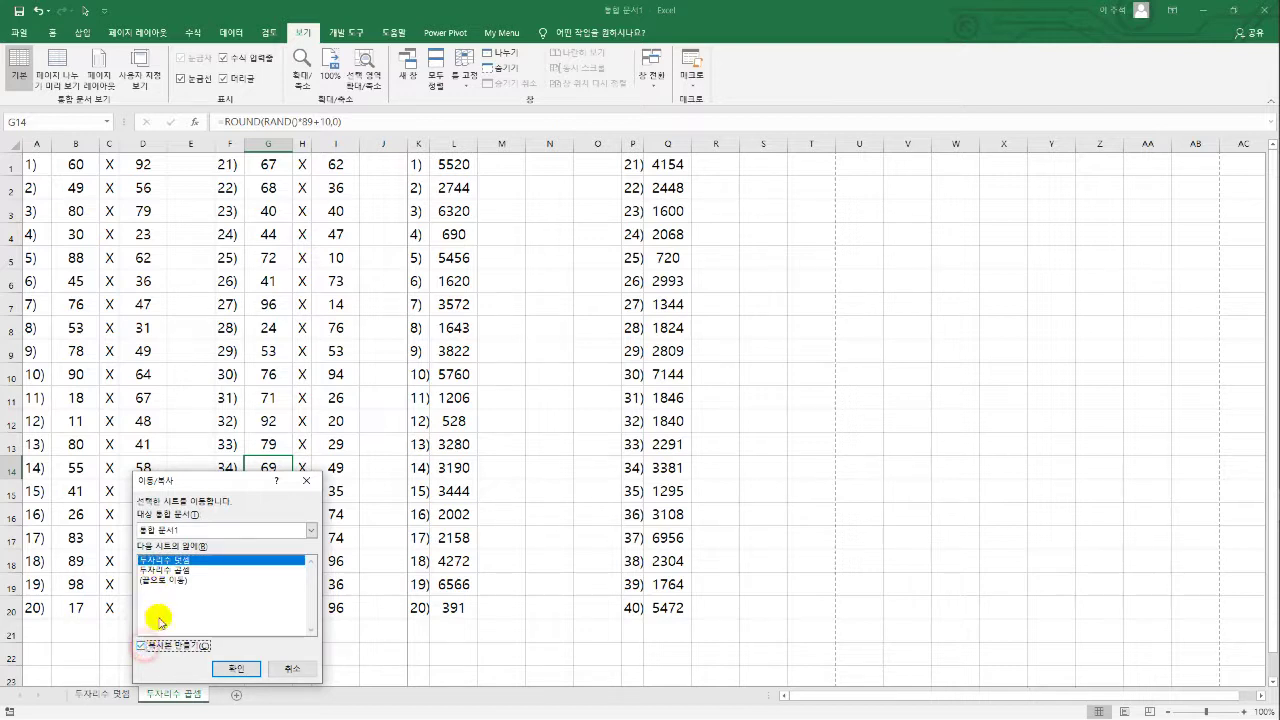
click(163, 580)
click(232, 668)
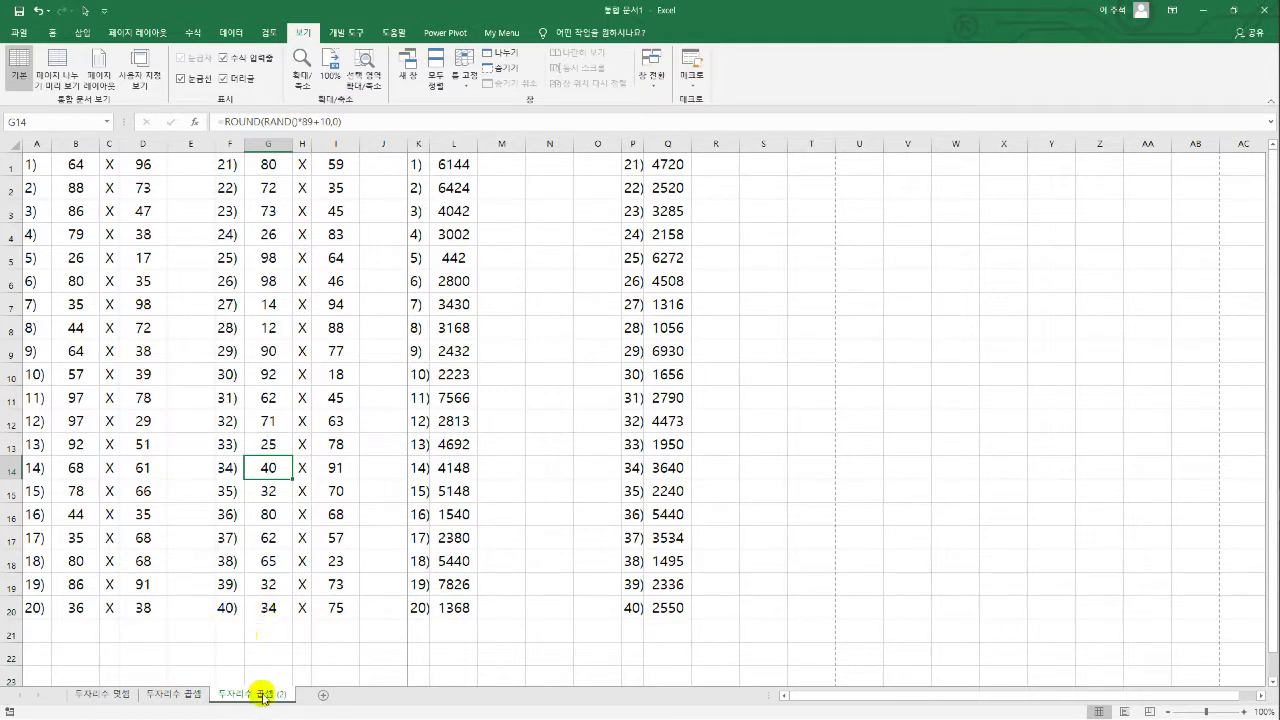
Rename the copied multiplication sheet as 두자리수 뺄셈
right_click(260, 695)
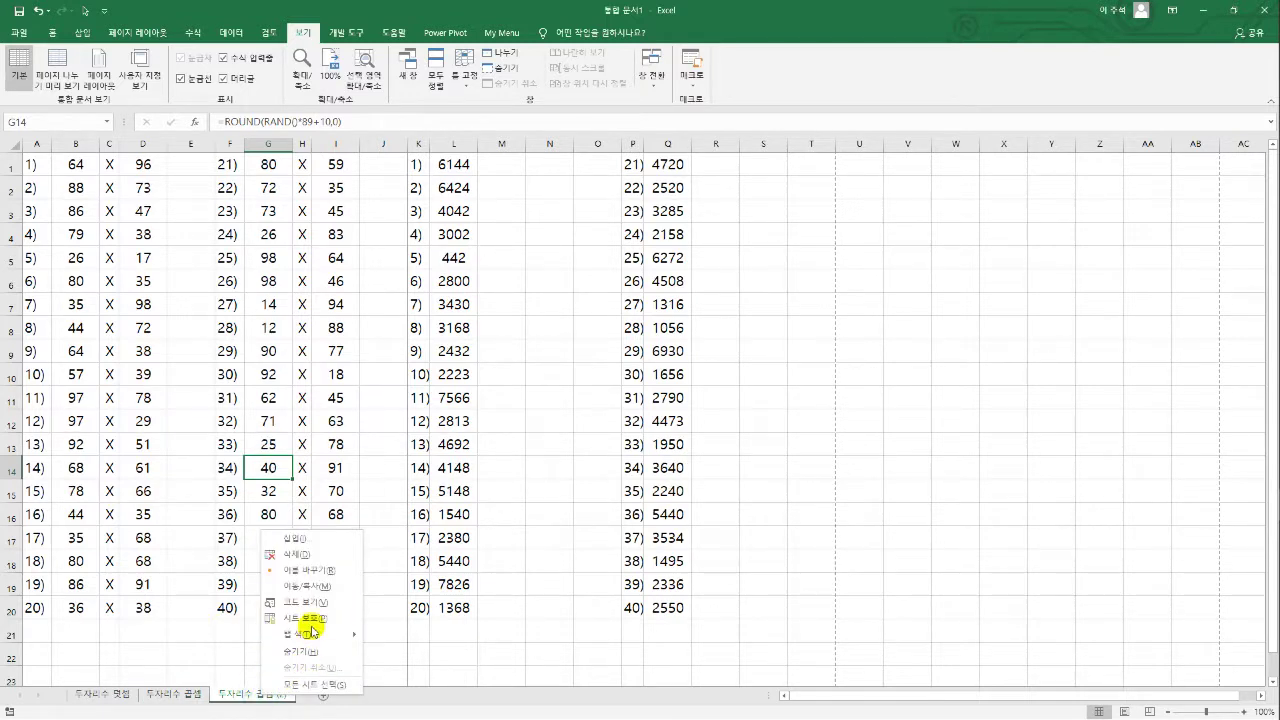
click(300, 571)
click(262, 694)
drag(256, 692, 292, 694)
text(Qo)
text(뺄셈)
key(Return)
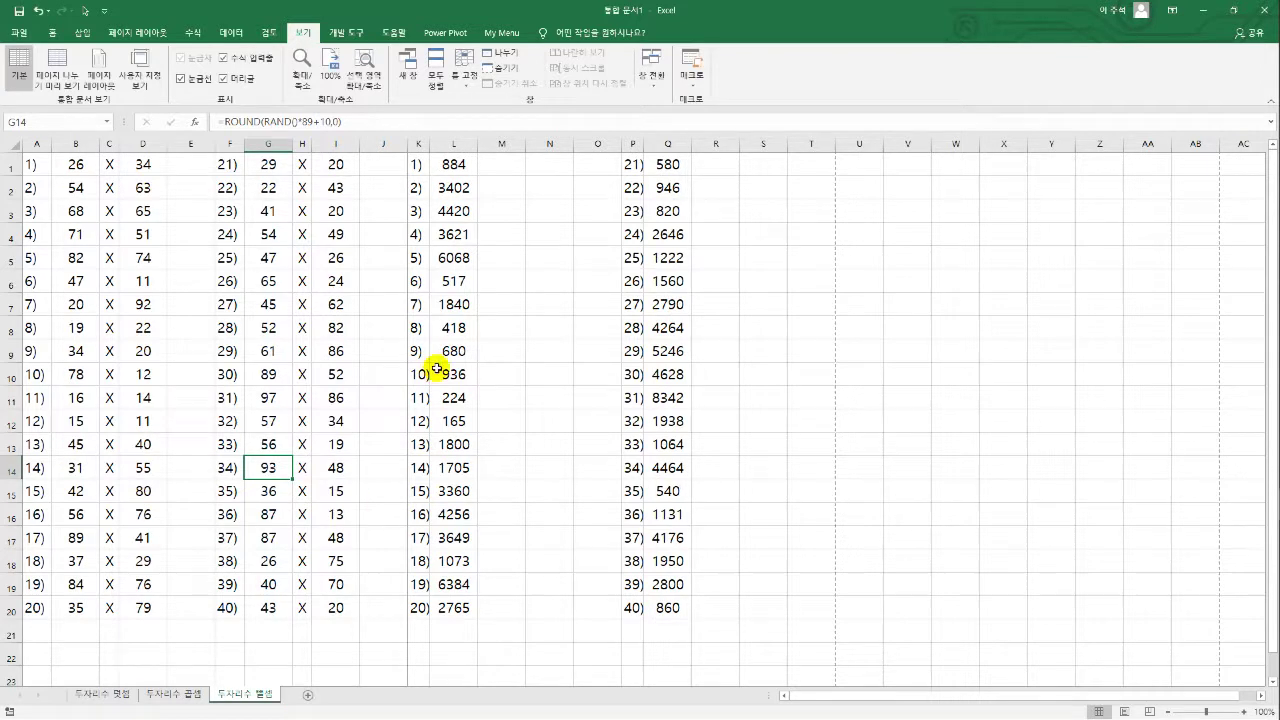
Change the answer formula in L1 to =B1-D1 and fill it down column L
click(455, 164)
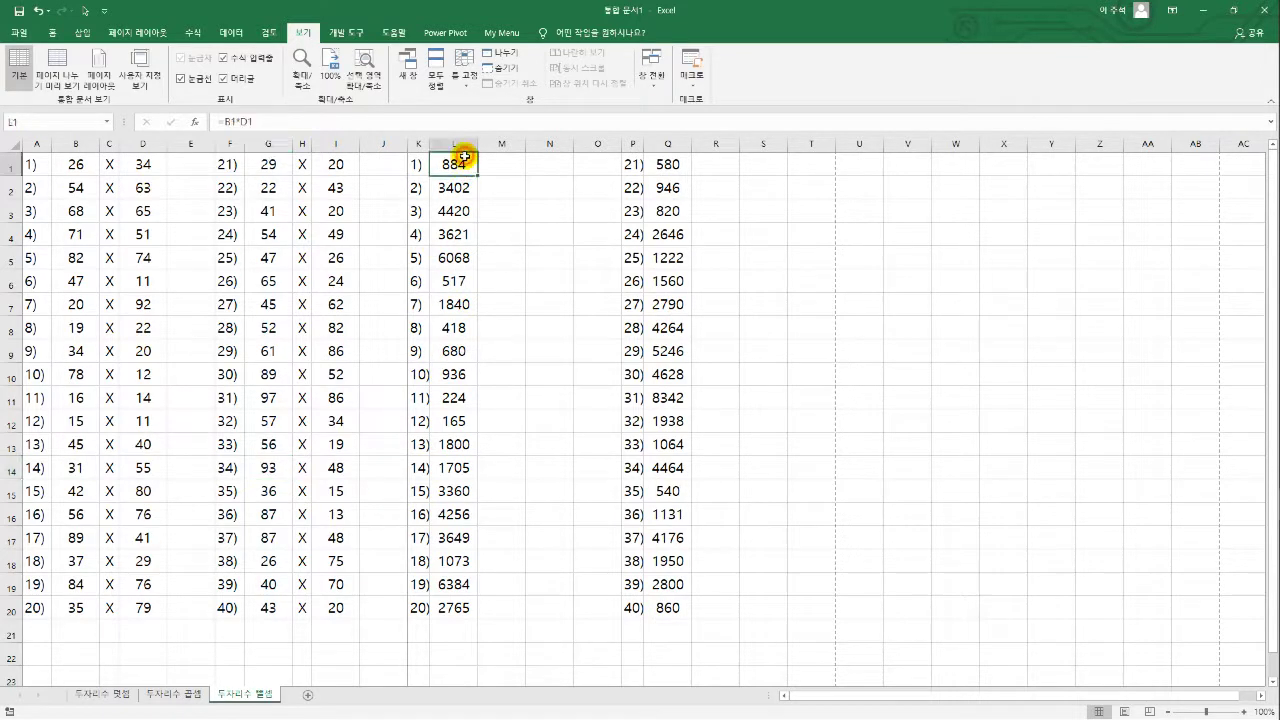
click(240, 121)
text(=B1*D1)
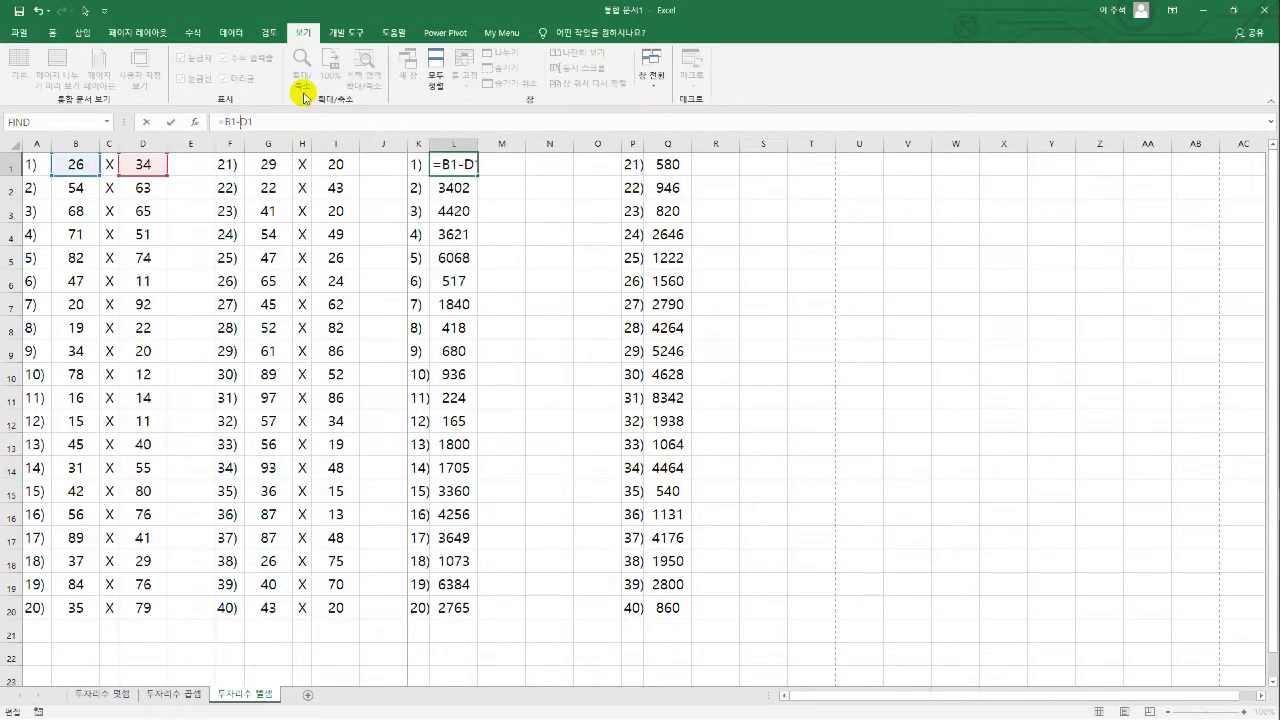
key(Return)
click(472, 165)
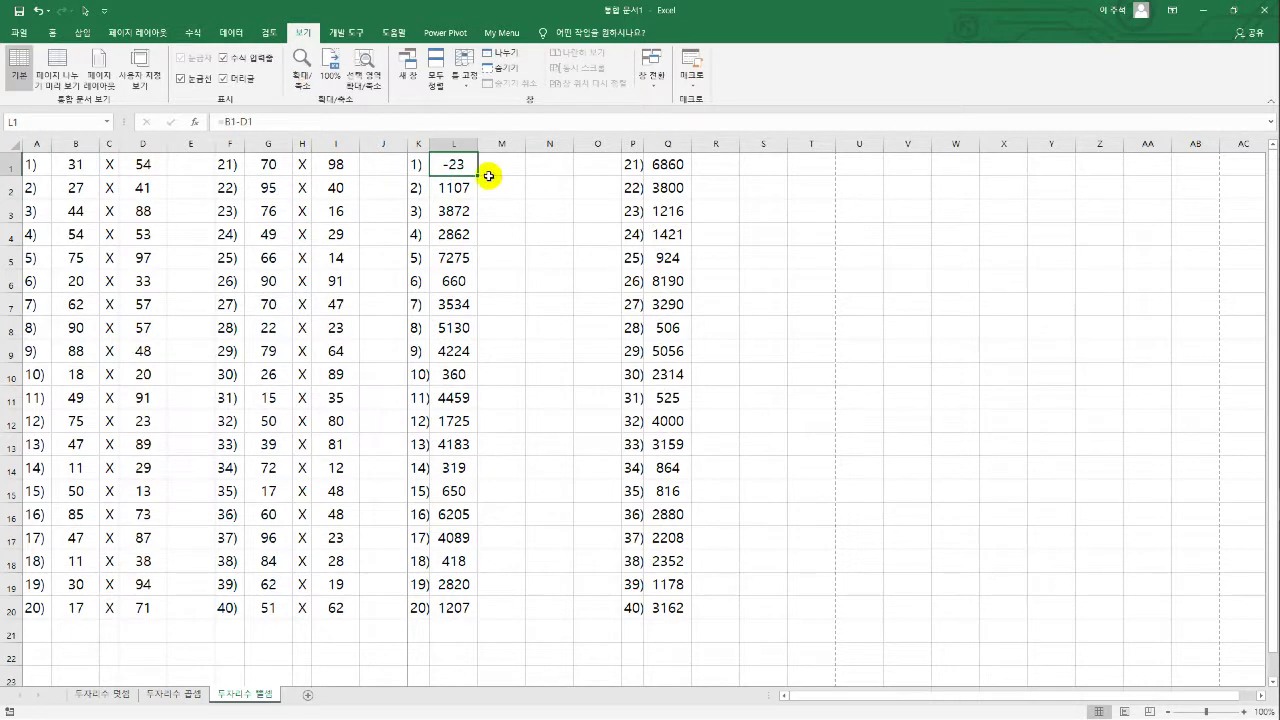
double_click(477, 176)
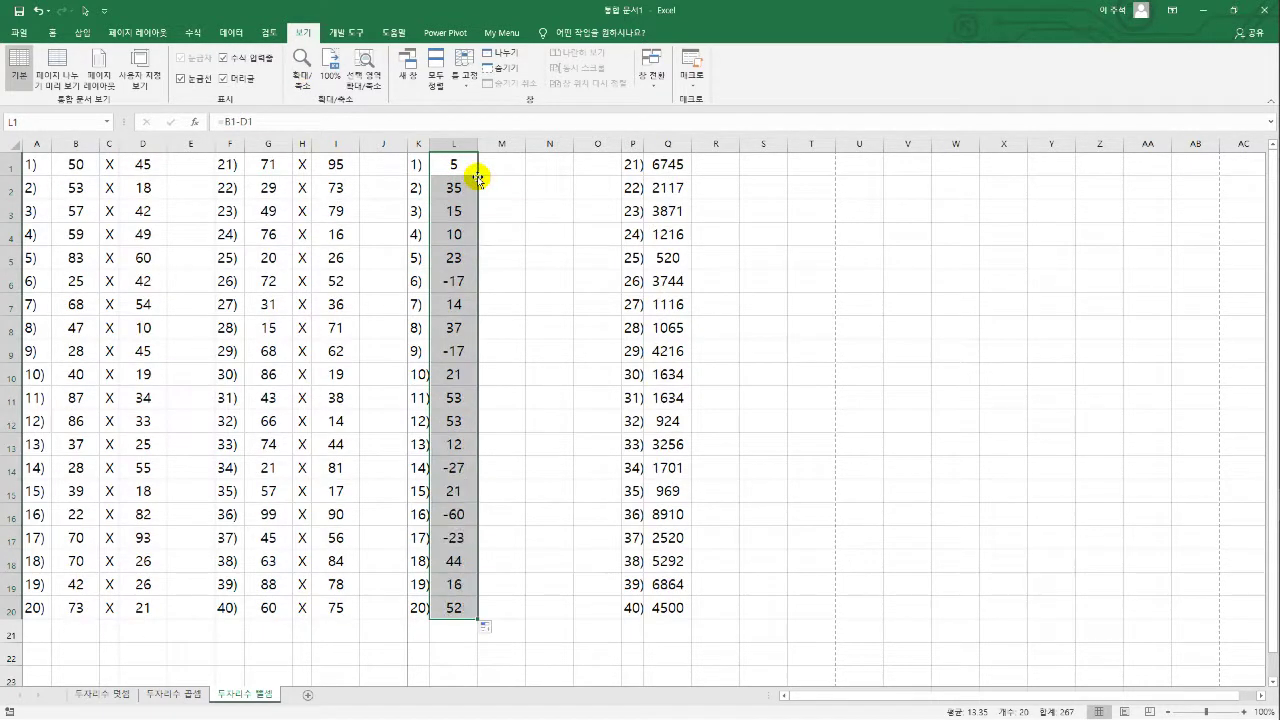
Copy the subtraction formulas from L1:L20 into the second answer column starting at Q1
key(ctrl+c)
click(668, 165)
key(ctrl+v)
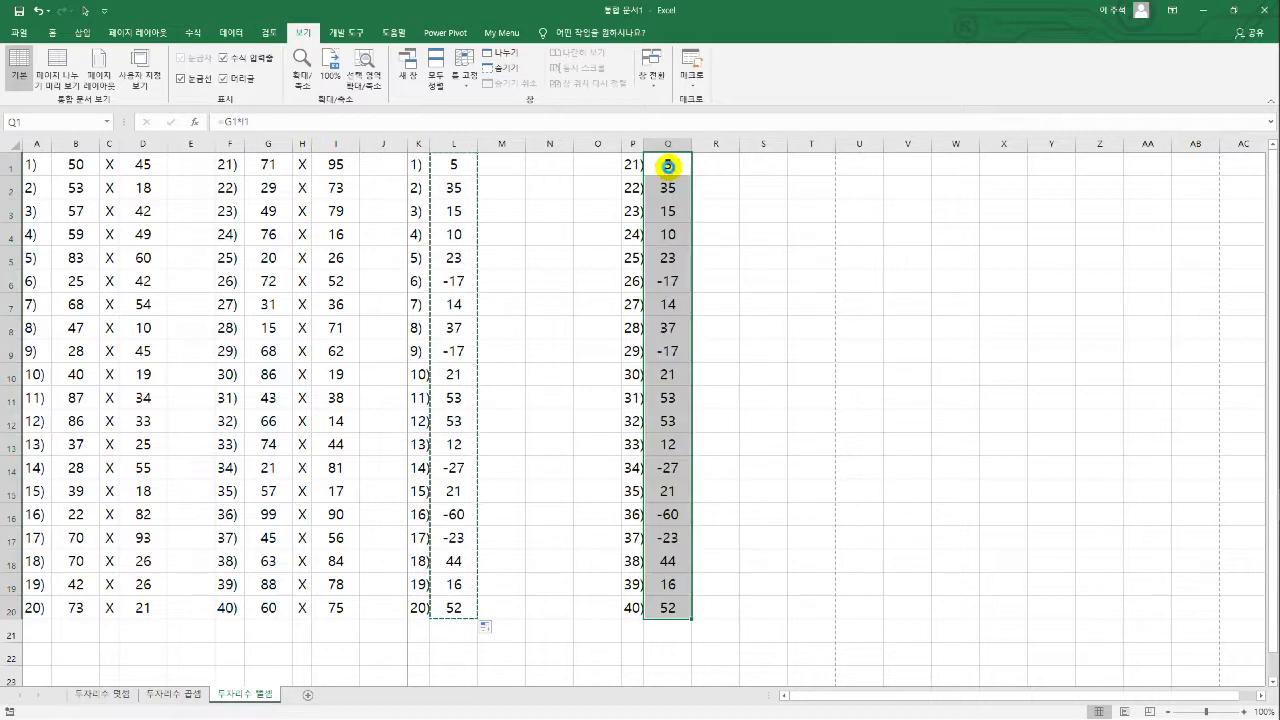
Enter a minus sign as text ('-) in C1 and copy it down column C through row 20
click(560, 167)
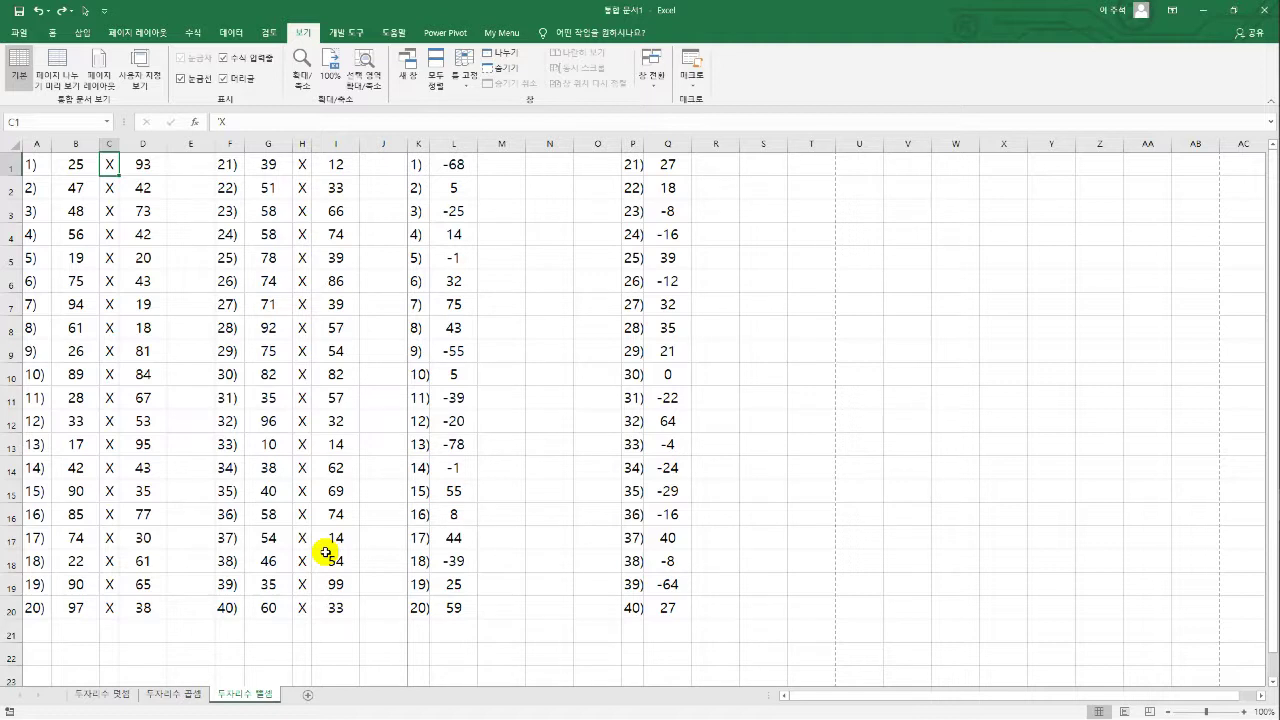
text(')
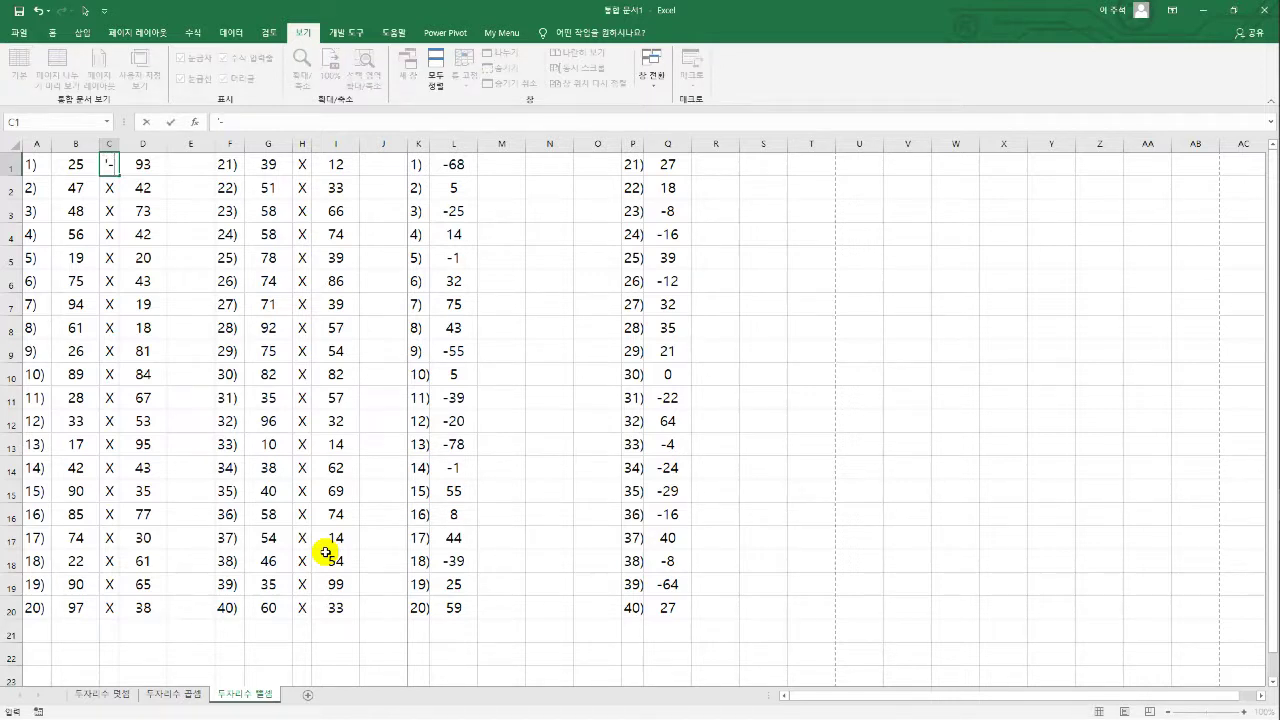
key(ctrl+Return)
key(ctrl+c)
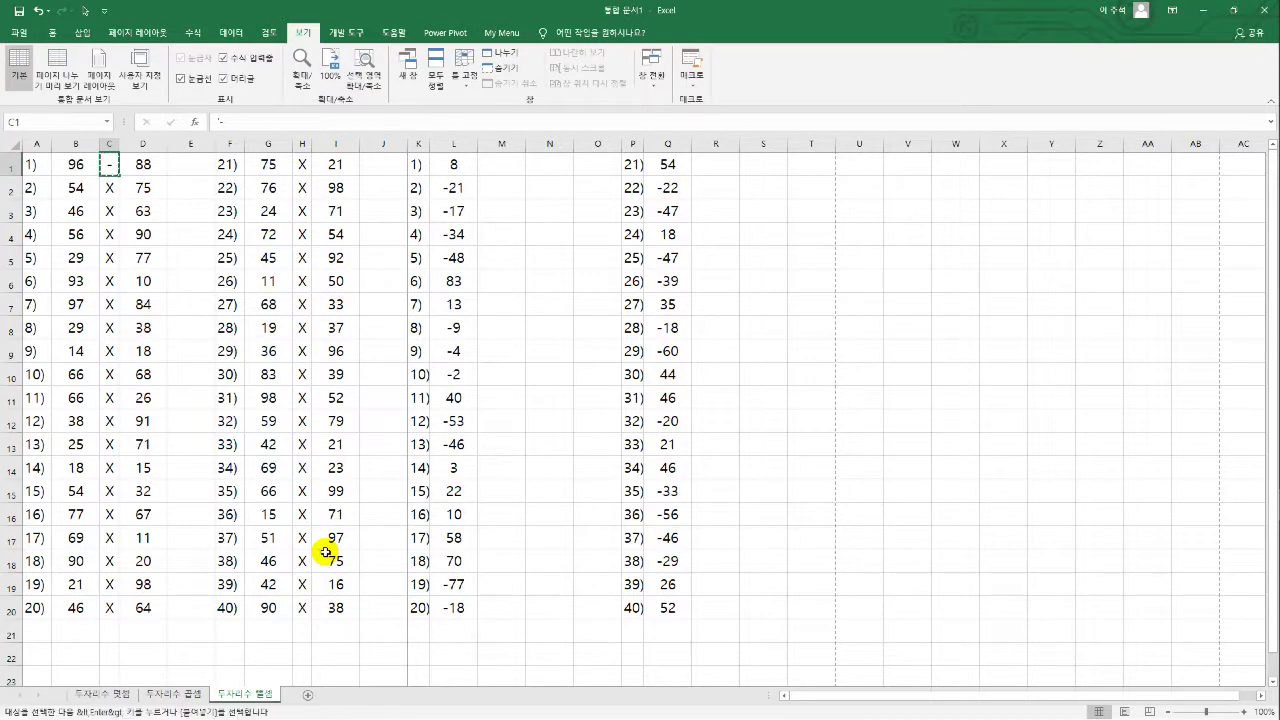
key(ctrl+shift+Down)
key(ctrl+v)
Paste the copied minus sign over the X operators in H1:H20
key(Right)
key(Right)
key(Right)
key(Right)
key(Right)
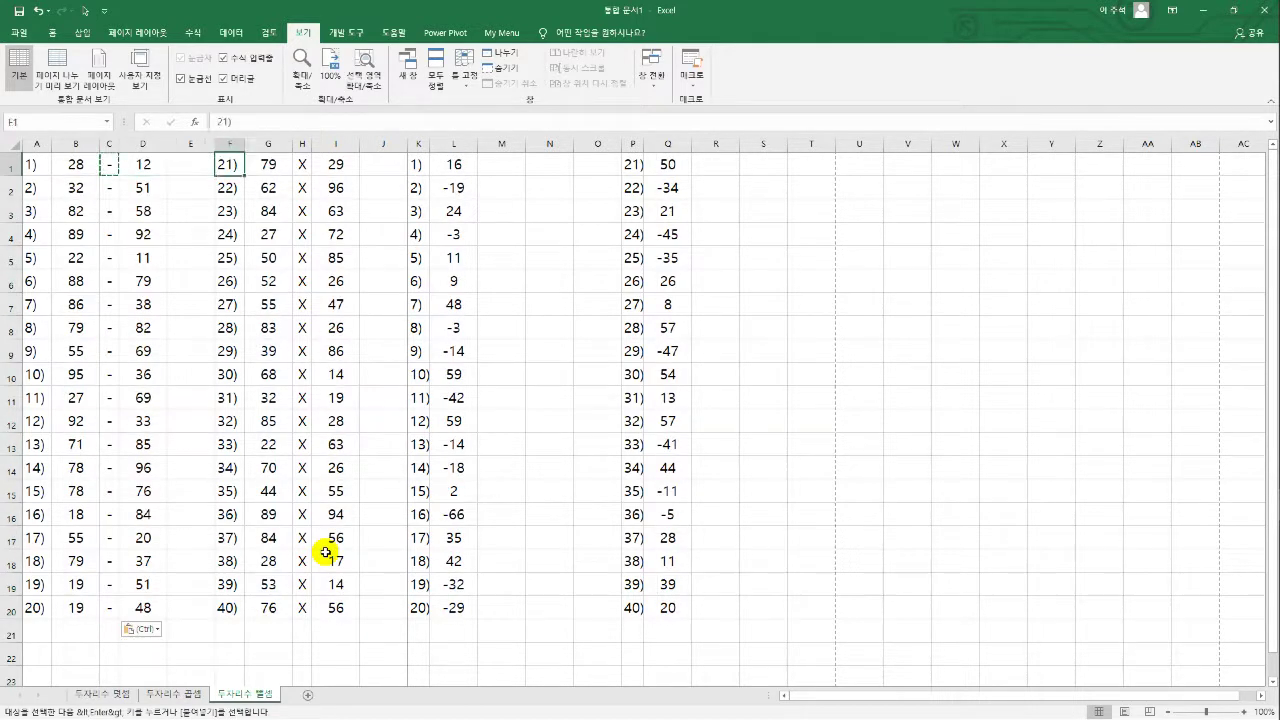
key(ctrl+shift+Down)
key(ctrl+v)
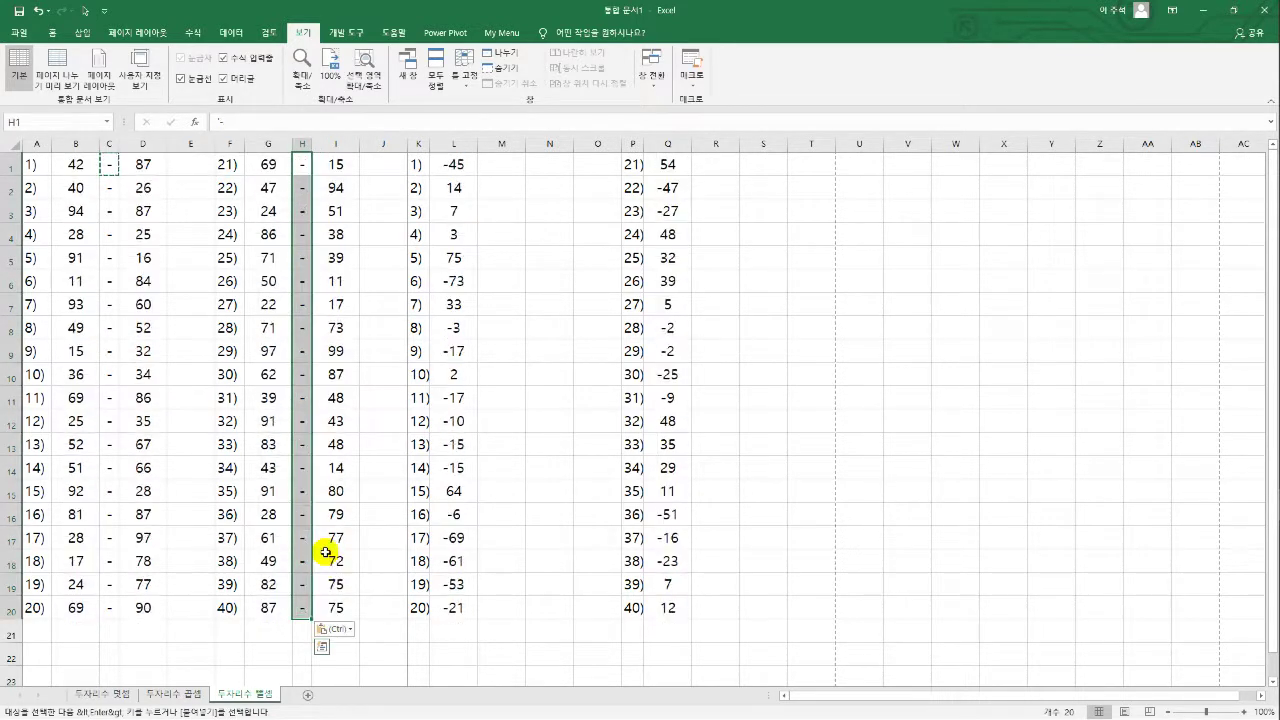
Review the subtraction problems in row 1 and examine the answer in L1 for its sign
key(Left)
key(Left)
key(Left)
key(Left)
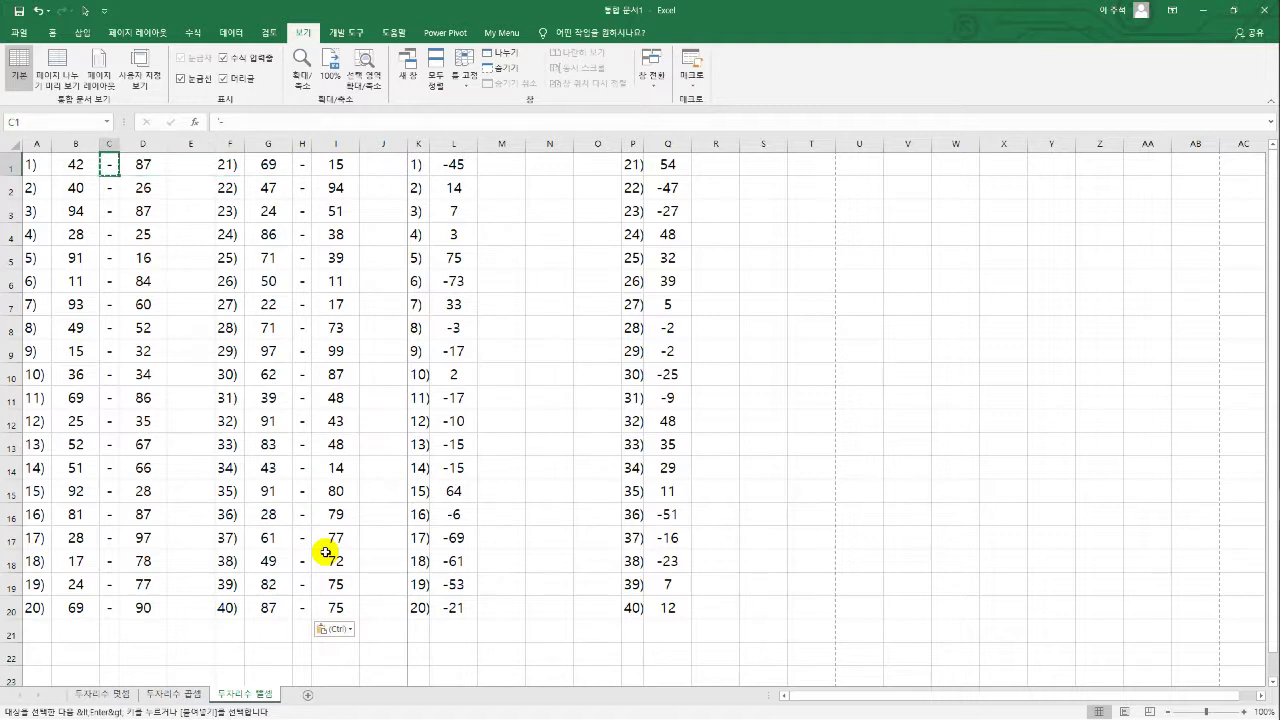
key(Right)
key(Right)
key(Right)
key(Right)
key(Right)
key(Right)
key(Right)
key(Right)
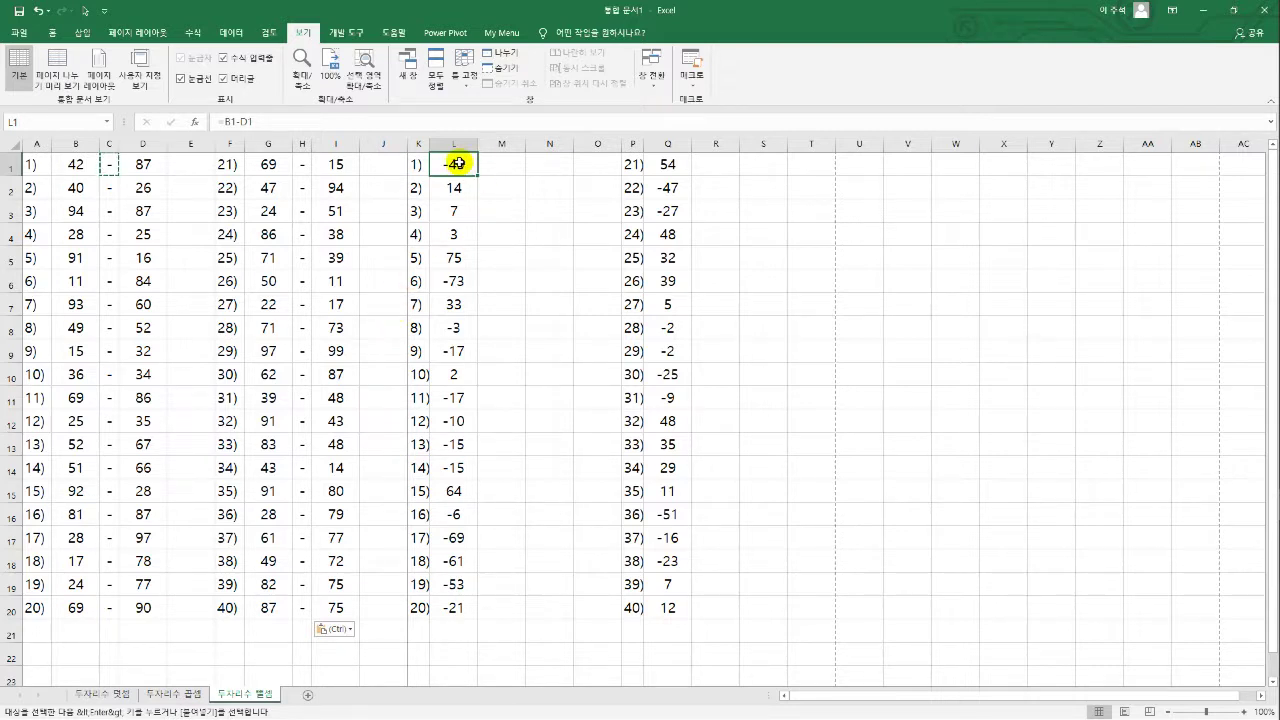
Change the random multiplier in D1's ROUND formula from a fixed number to (B1-10)
click(145, 165)
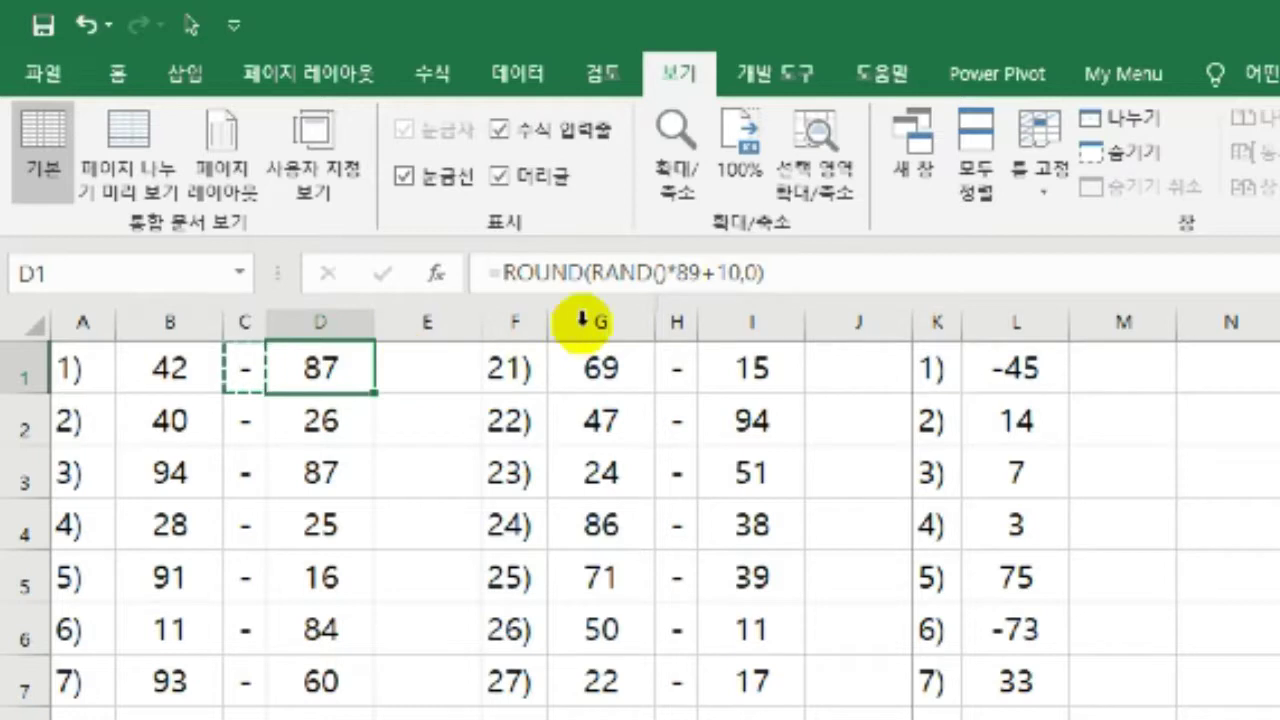
click(678, 272)
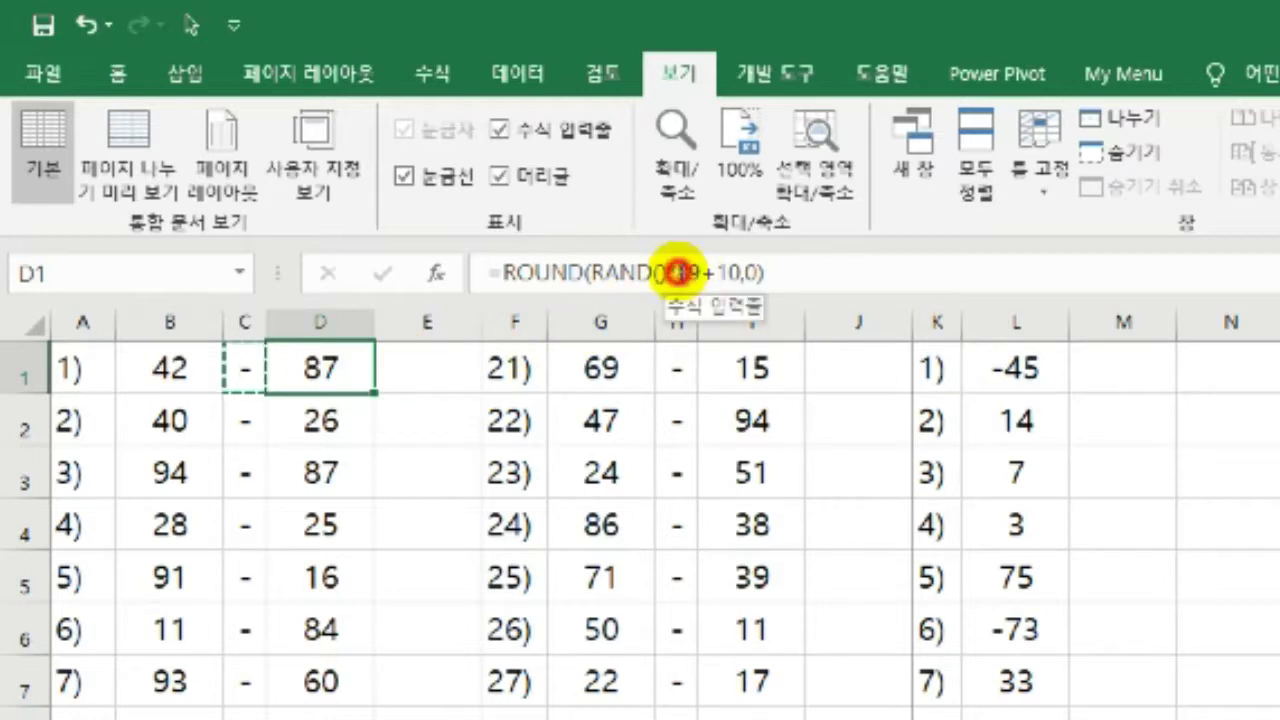
double_click(692, 272)
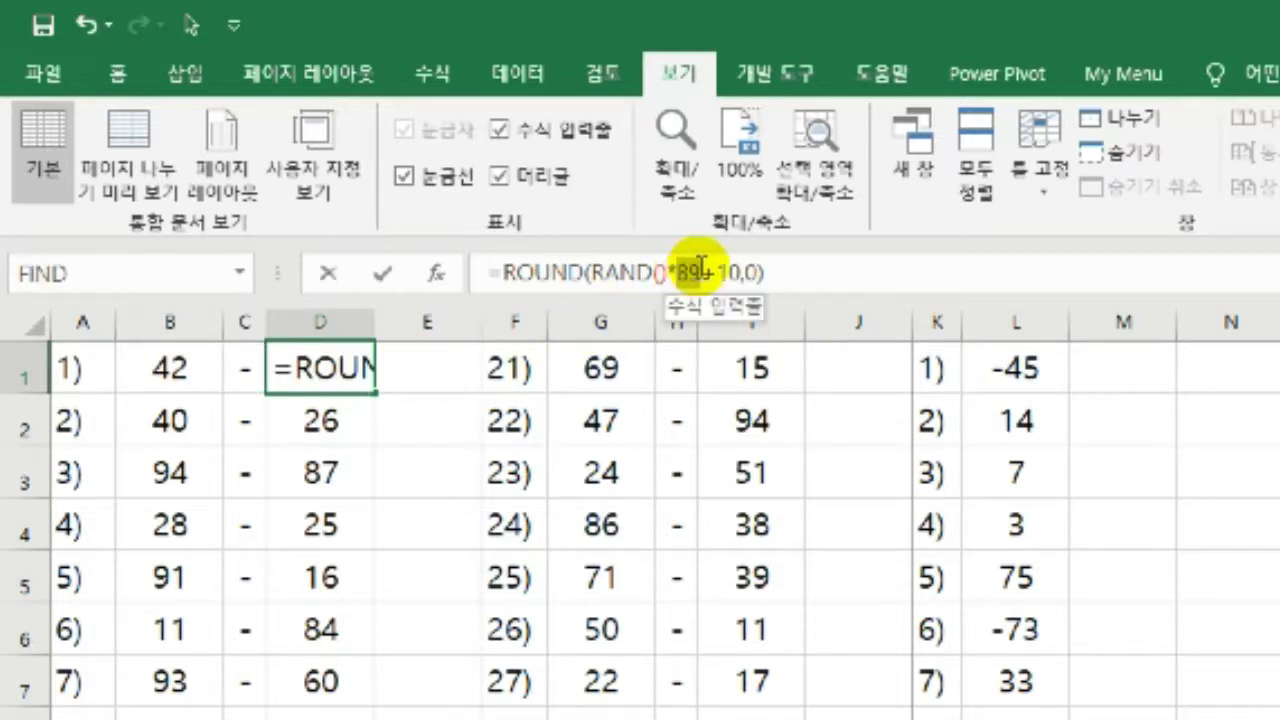
click(168, 376)
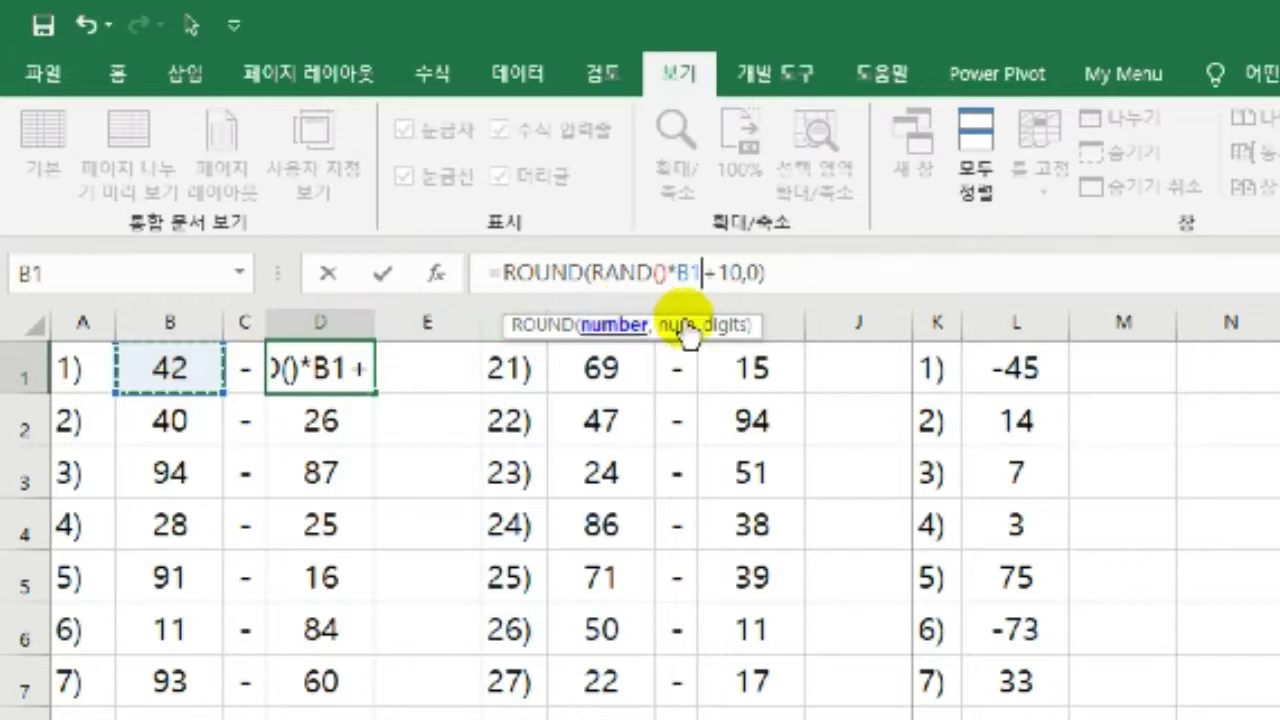
click(676, 272)
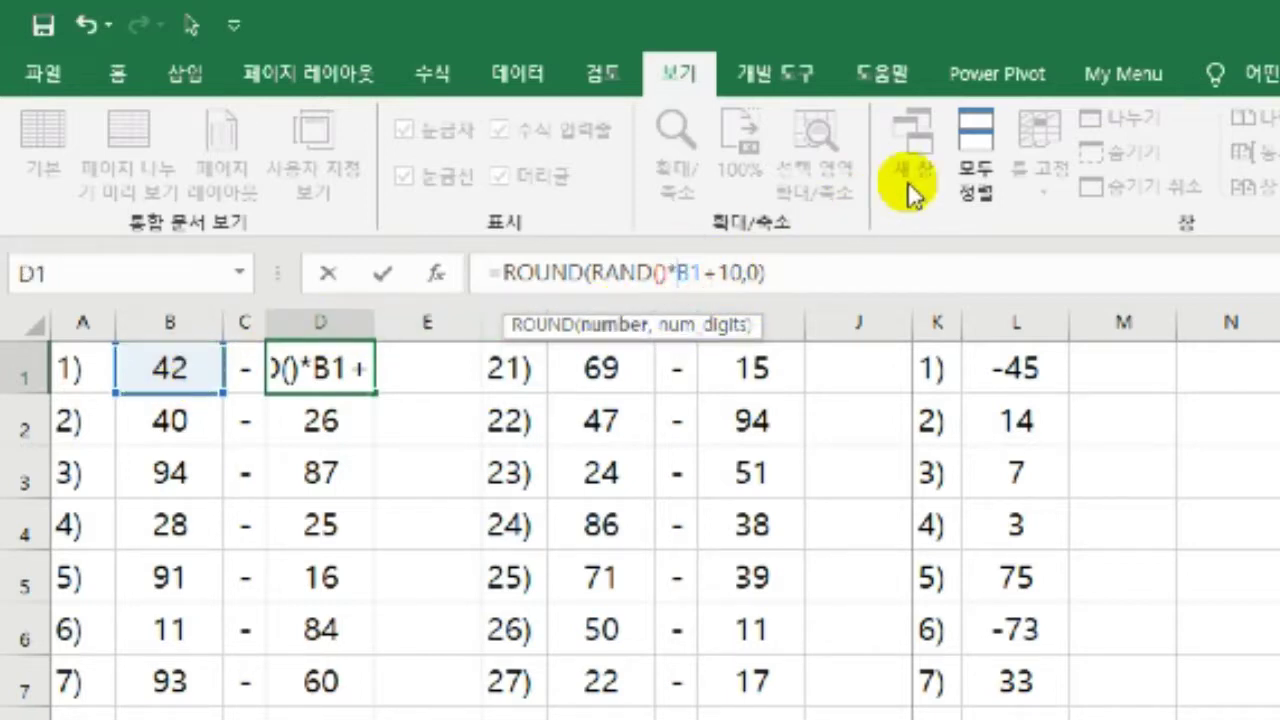
text(()
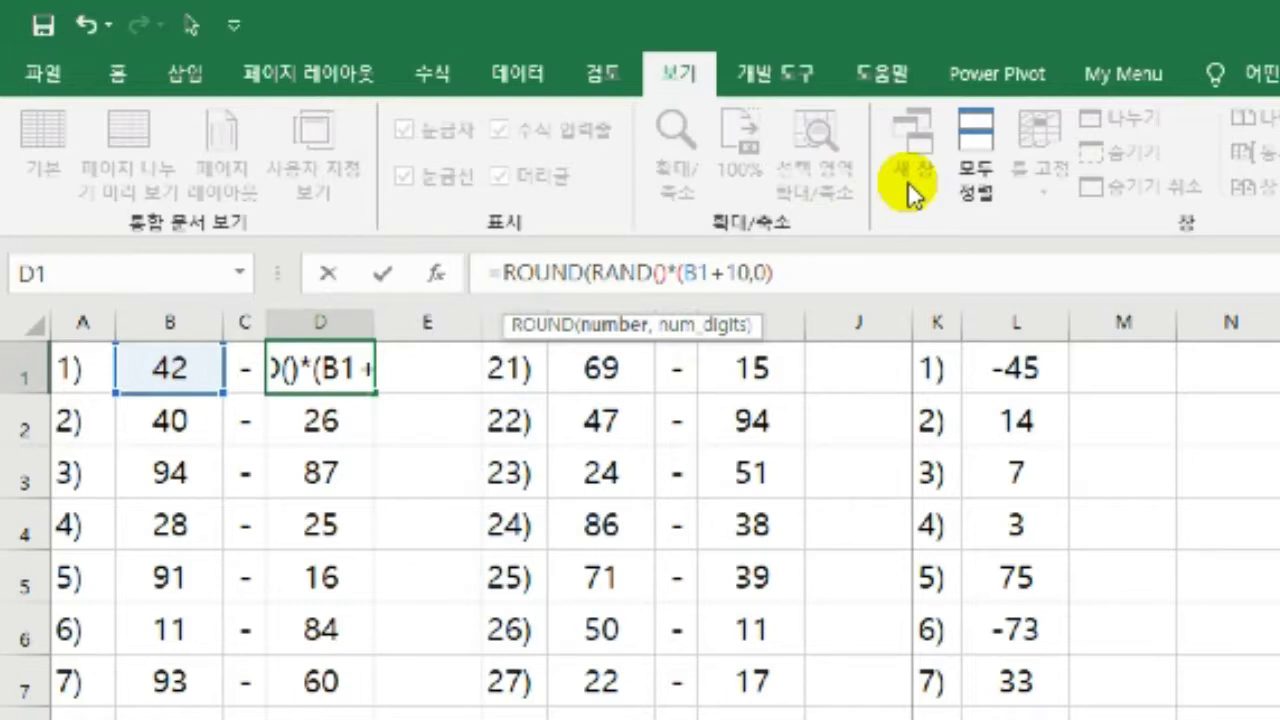
key(Right)
key(Right)
key(Right)
key(BackSpace)
text(-)
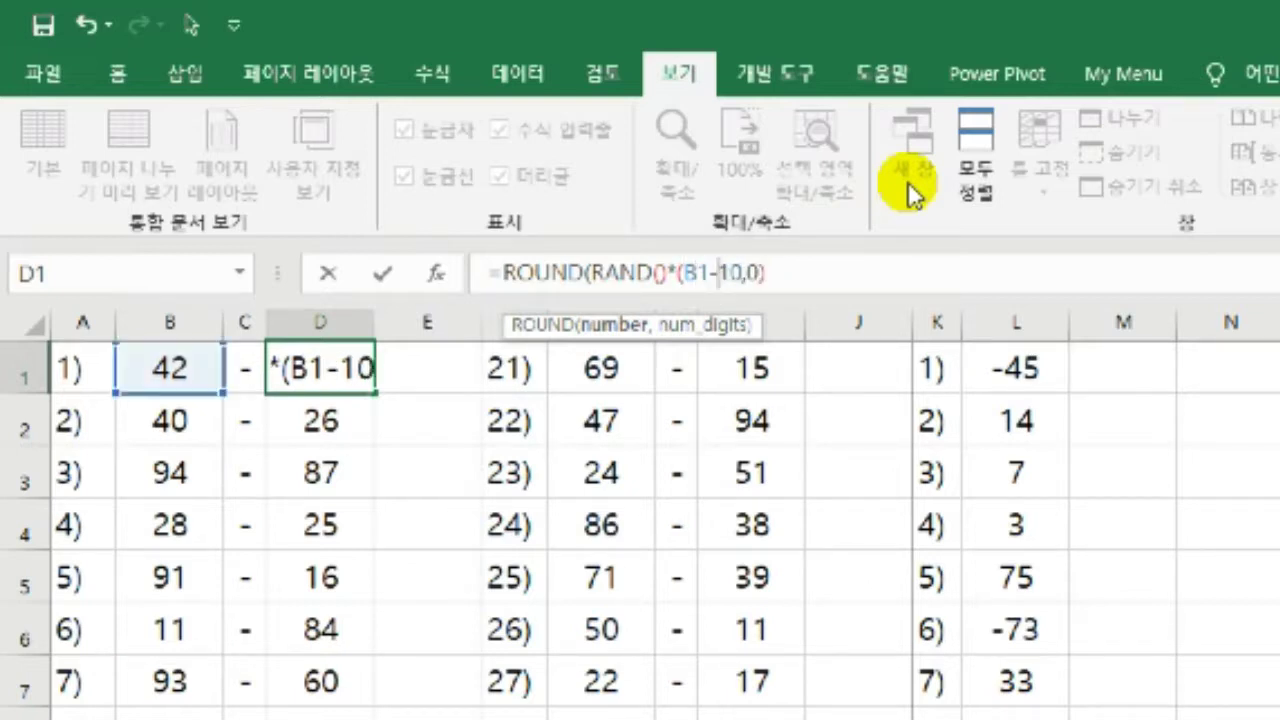
key(Right)
key(Right)
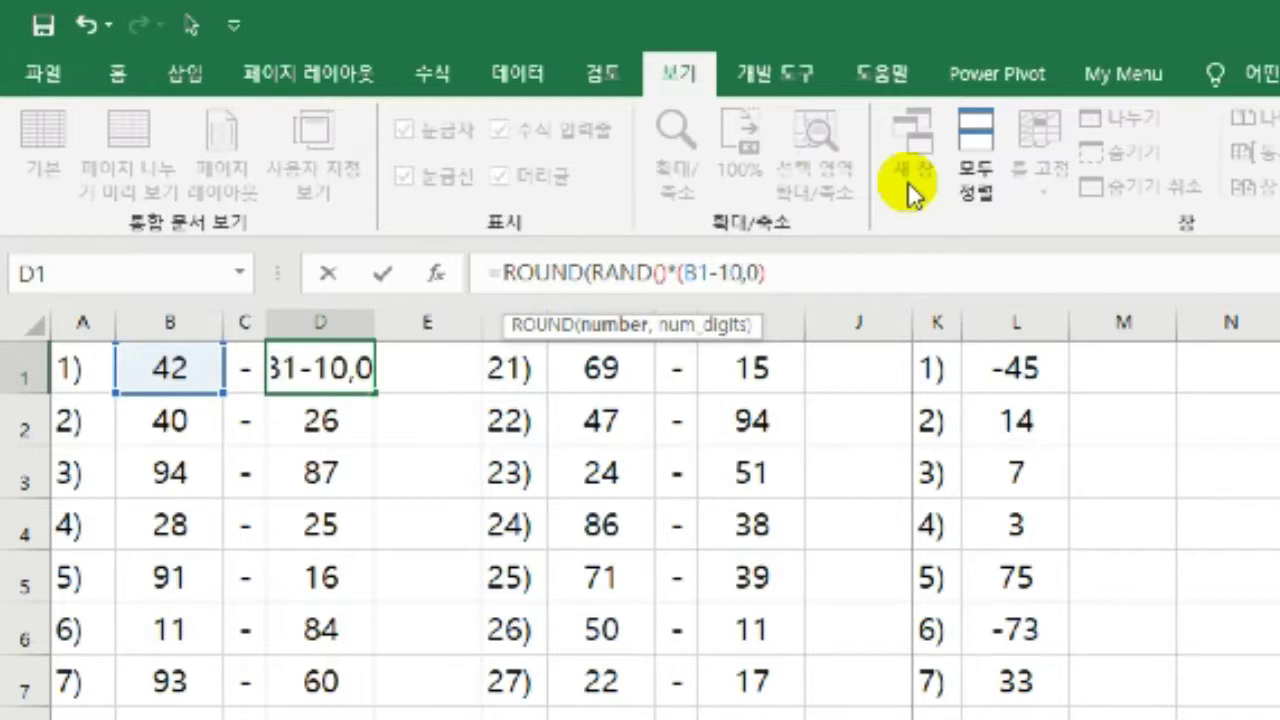
text())
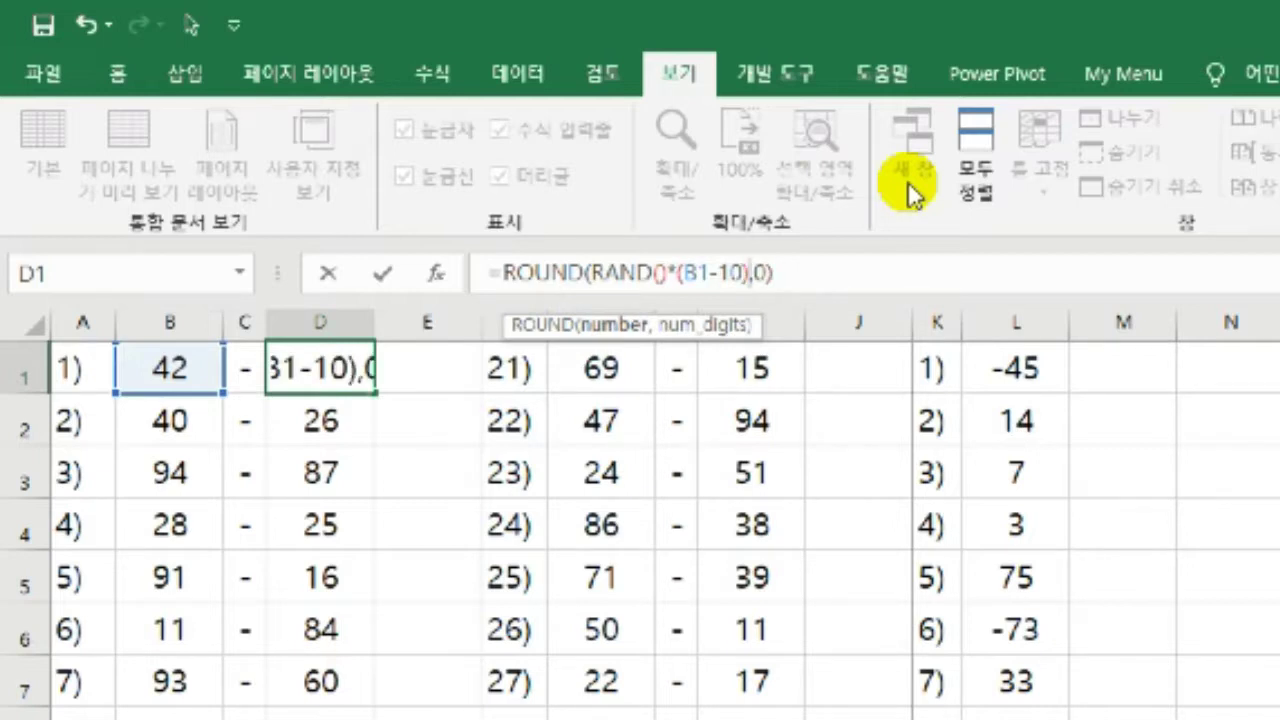
Add +10 after (B1-10) so that D1 contains =ROUND(RAND()*(B1-10)+10,0)
text(+1)
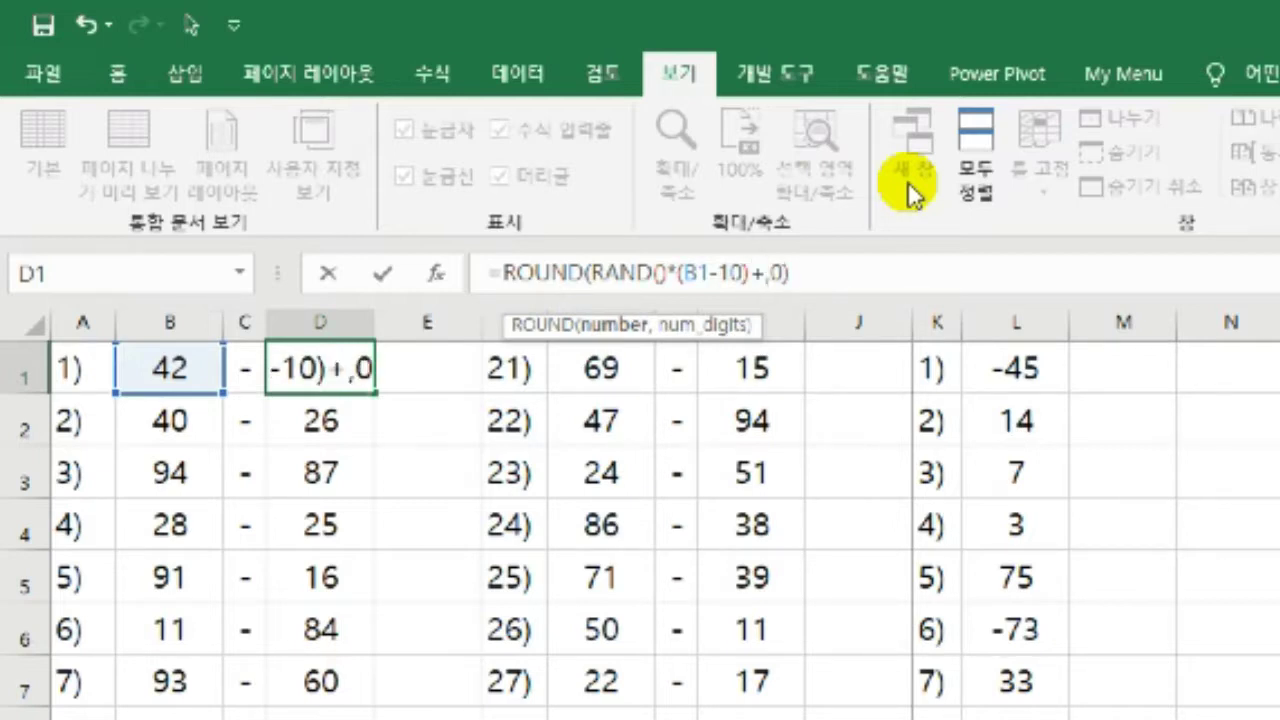
text(0)
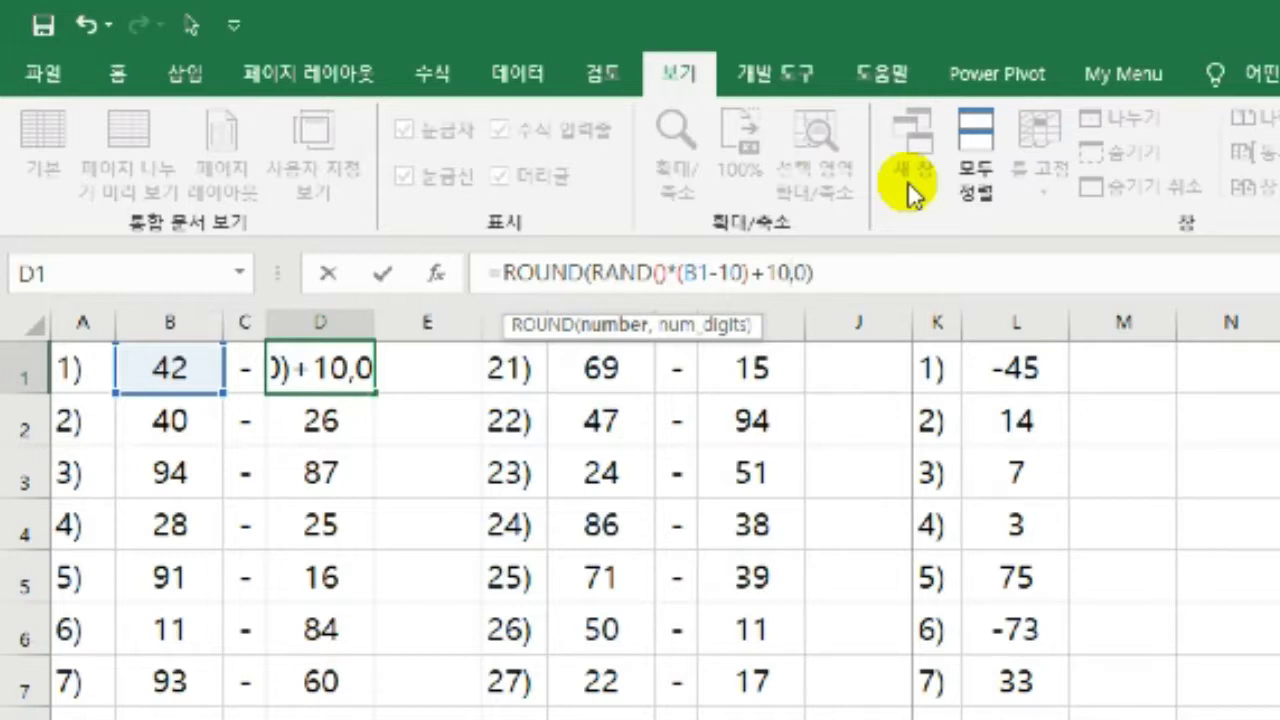
key(Return)
key(Up)
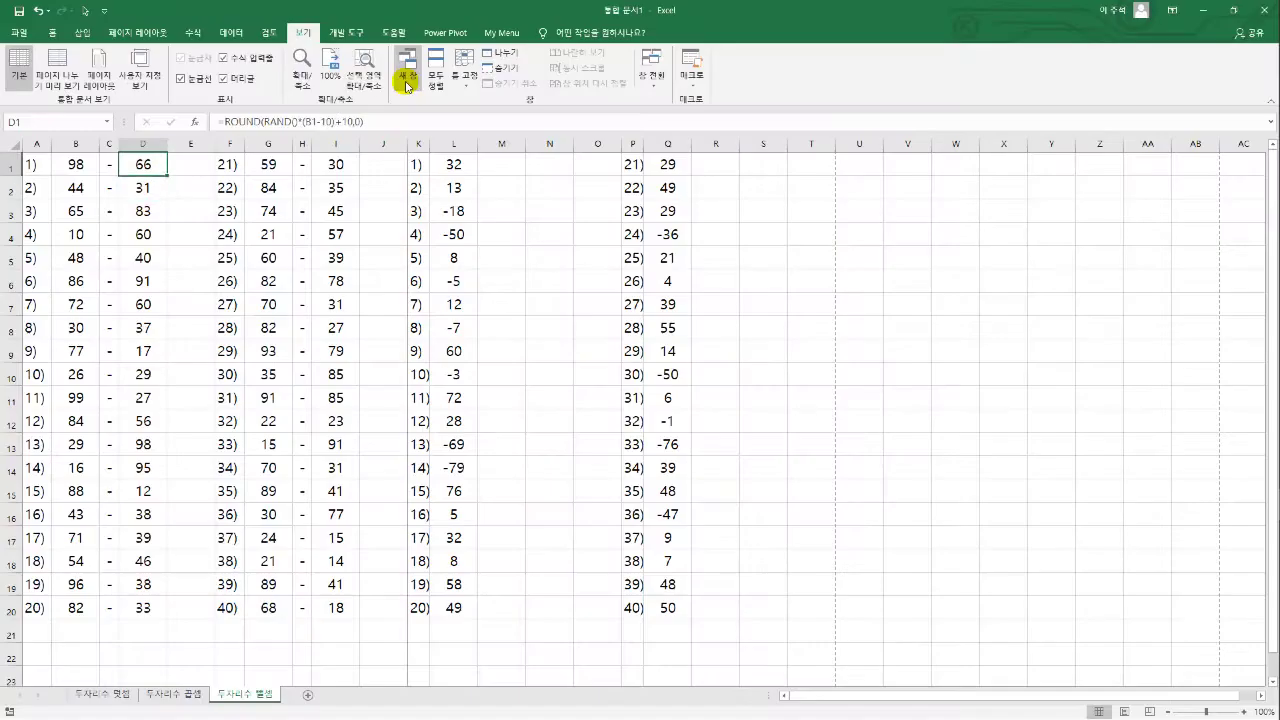
Copy D1's formula down through D20 on the subtraction sheet
key(ctrl+c)
key(ctrl+shift+Down)
key(ctrl+v)
Paste the copied D1 formula over the second numbers in I1:I20
key(Right)
key(Right)
key(Right)
key(Right)
key(Right)
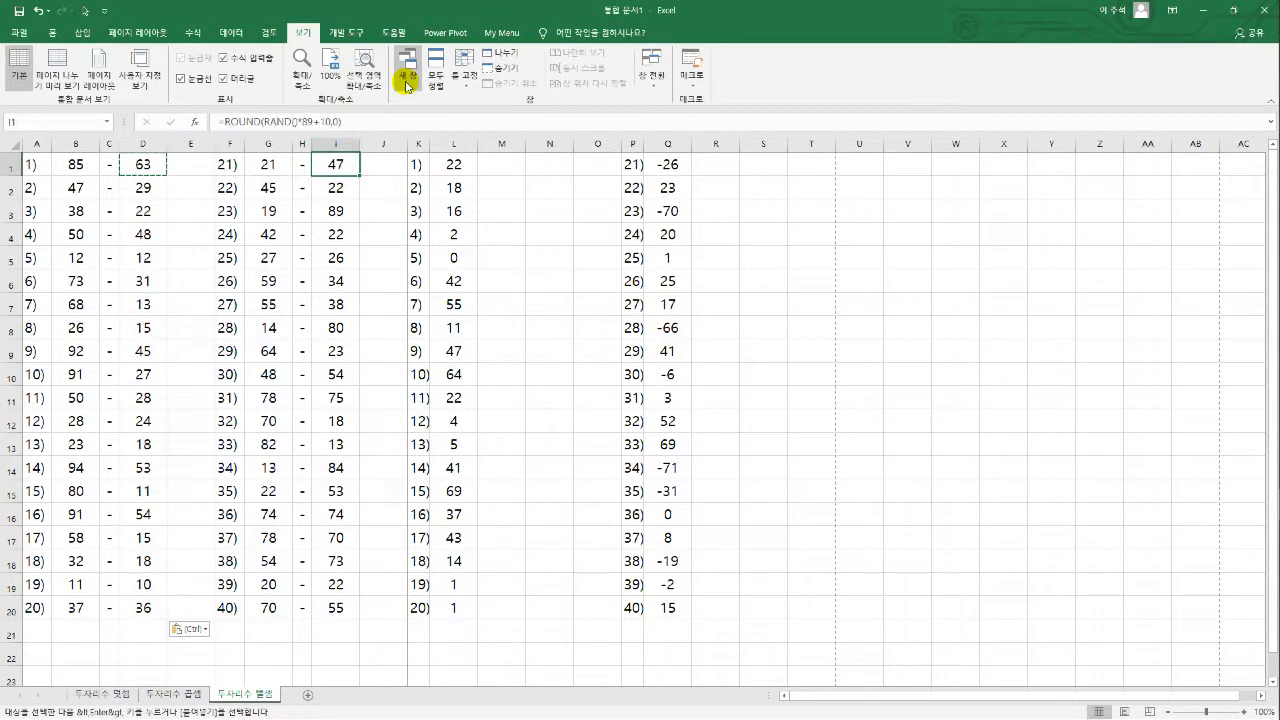
key(ctrl+shift+Down)
key(ctrl+v)
key(Right)
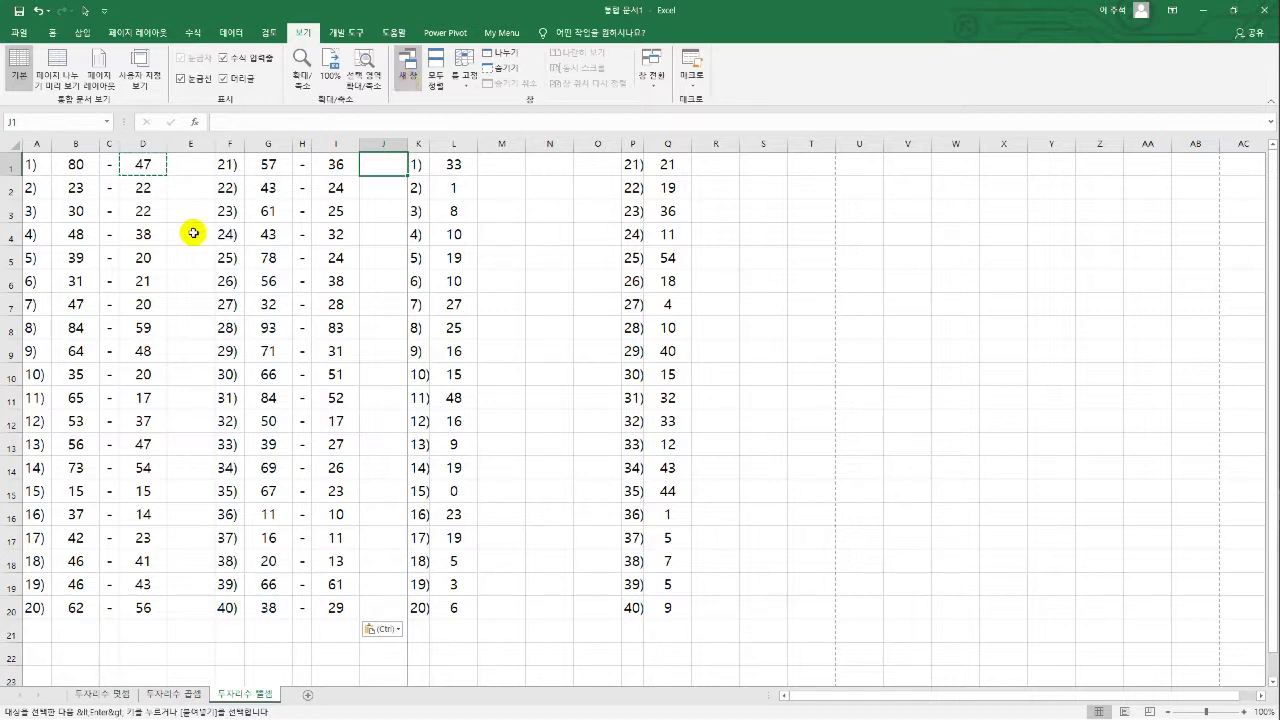
Create a copy of the 두자리수 뺄셈 sheet at the end of the workbook
right_click(257, 697)
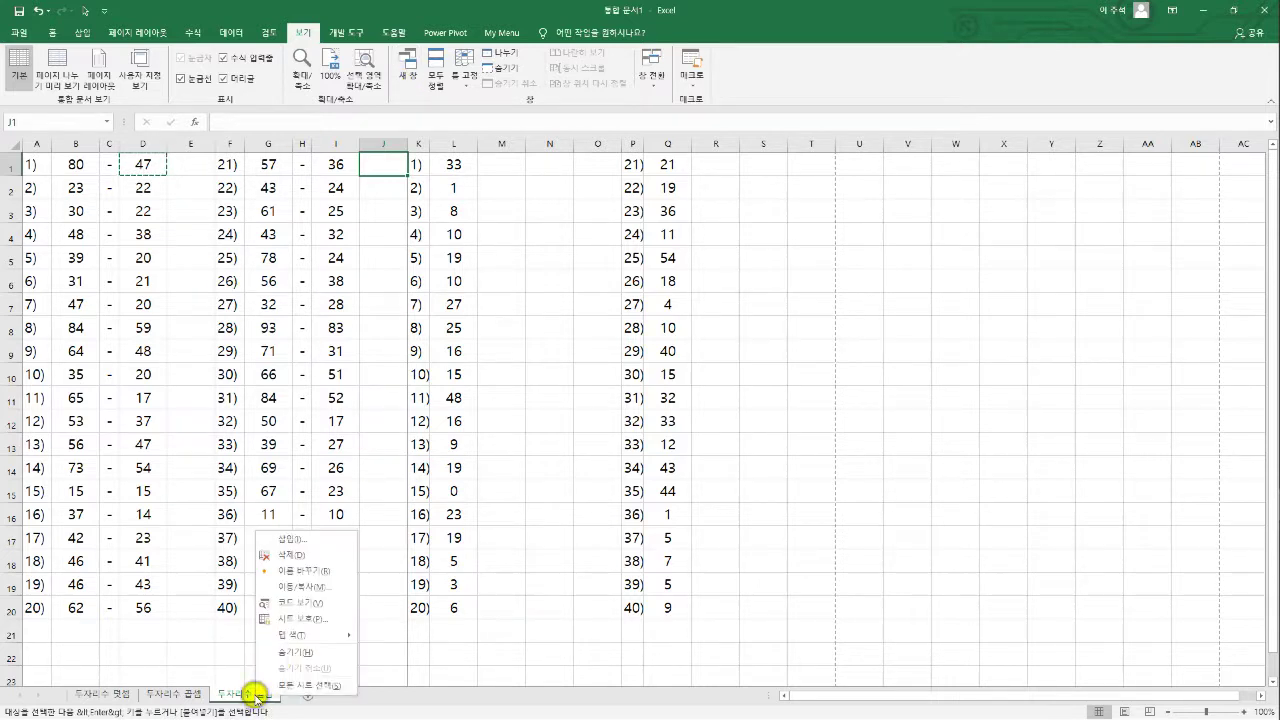
click(309, 588)
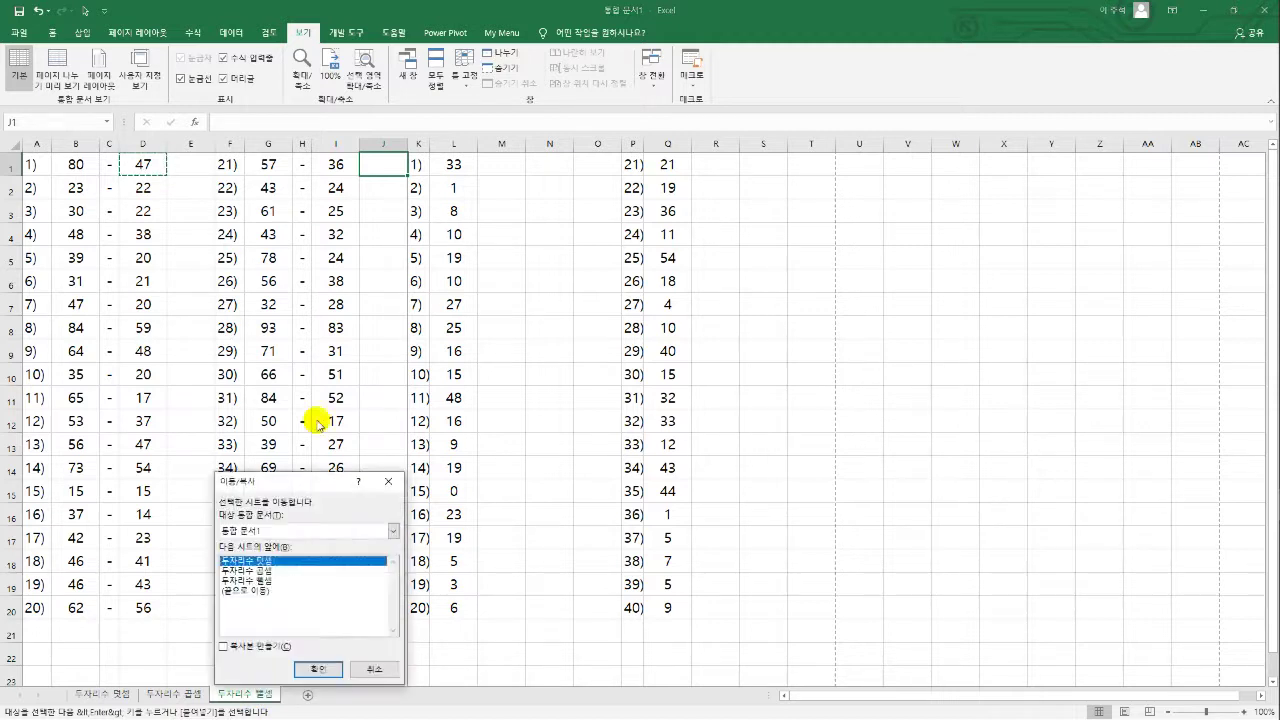
click(248, 591)
click(236, 647)
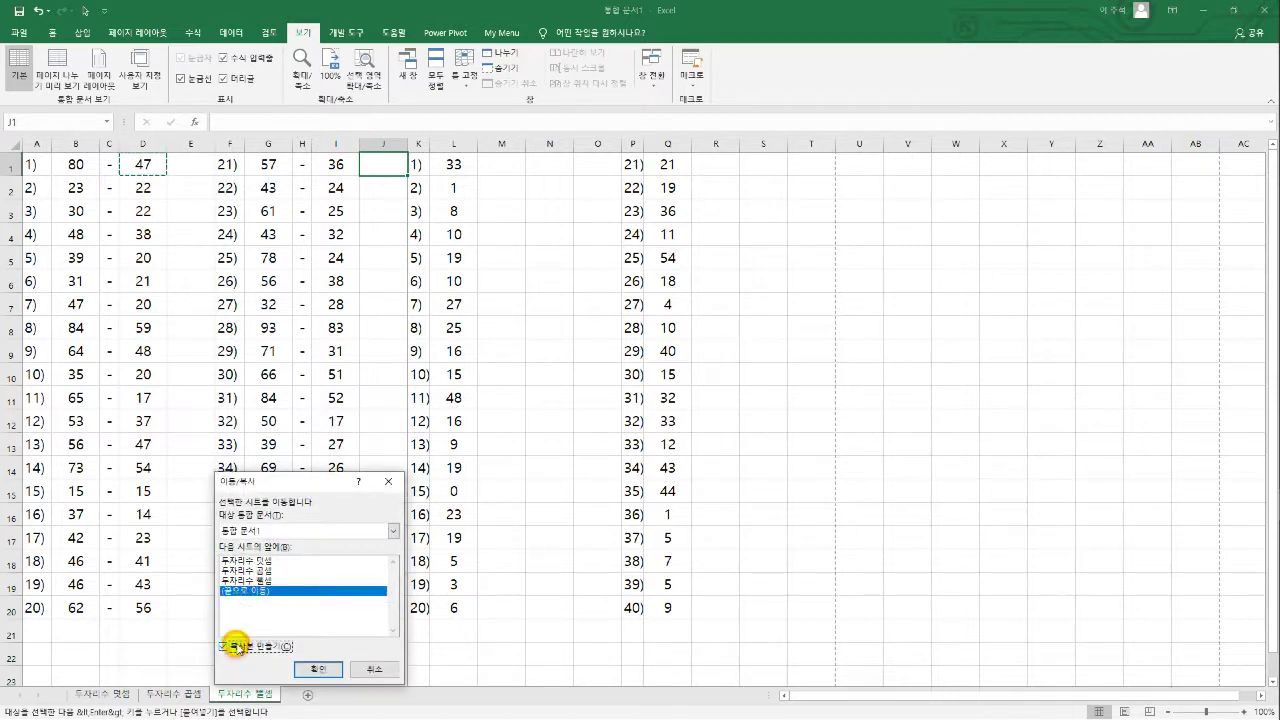
click(317, 669)
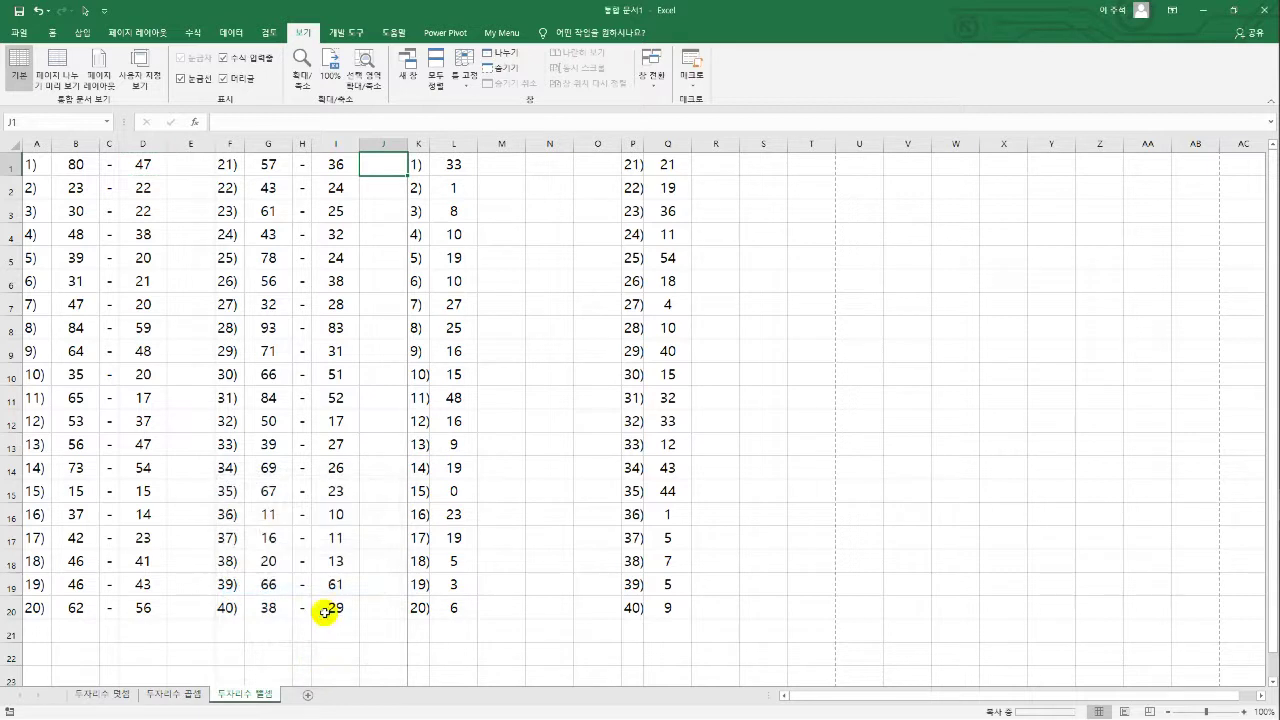
Rename the copied sheet as 두자리수 나눗셈
right_click(333, 697)
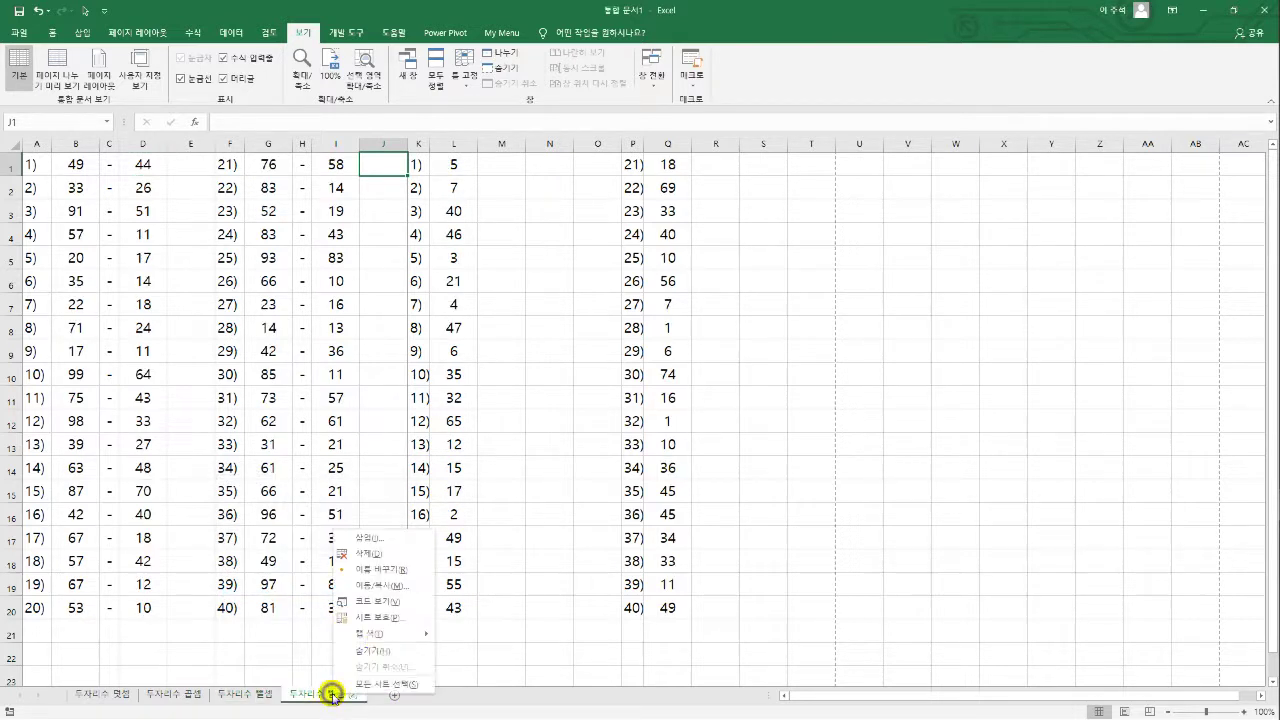
double_click(379, 573)
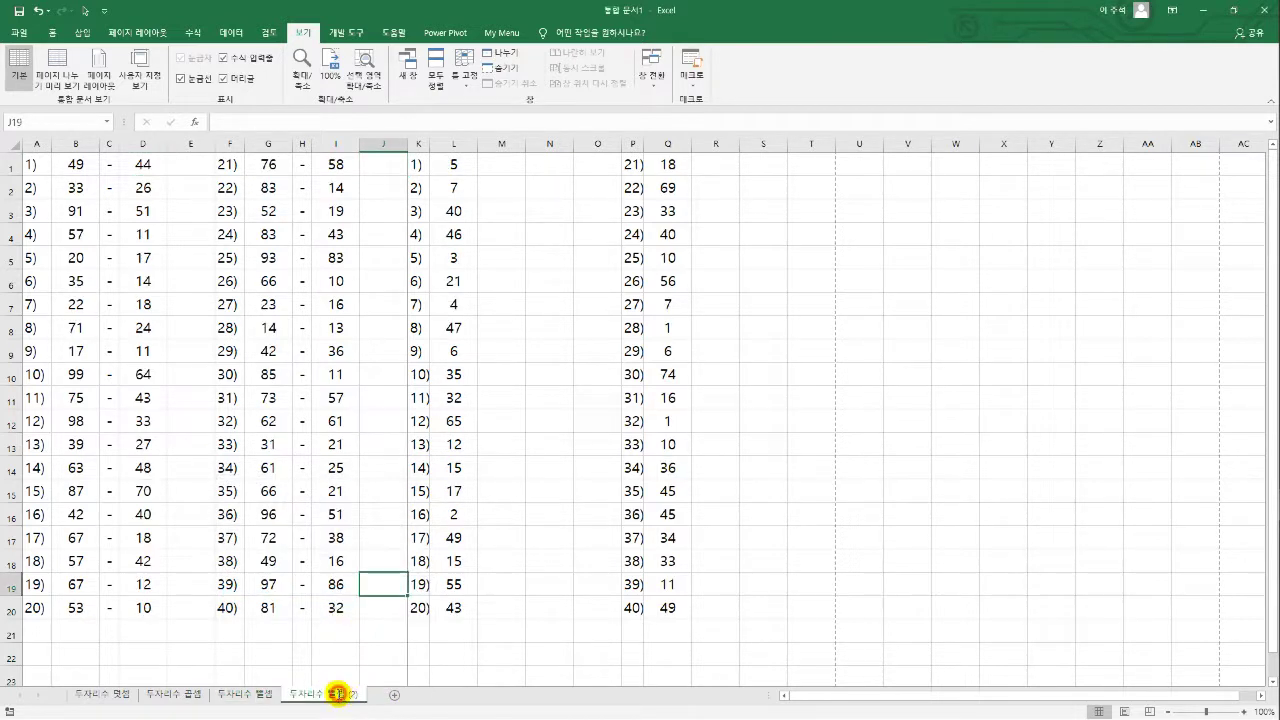
double_click(333, 695)
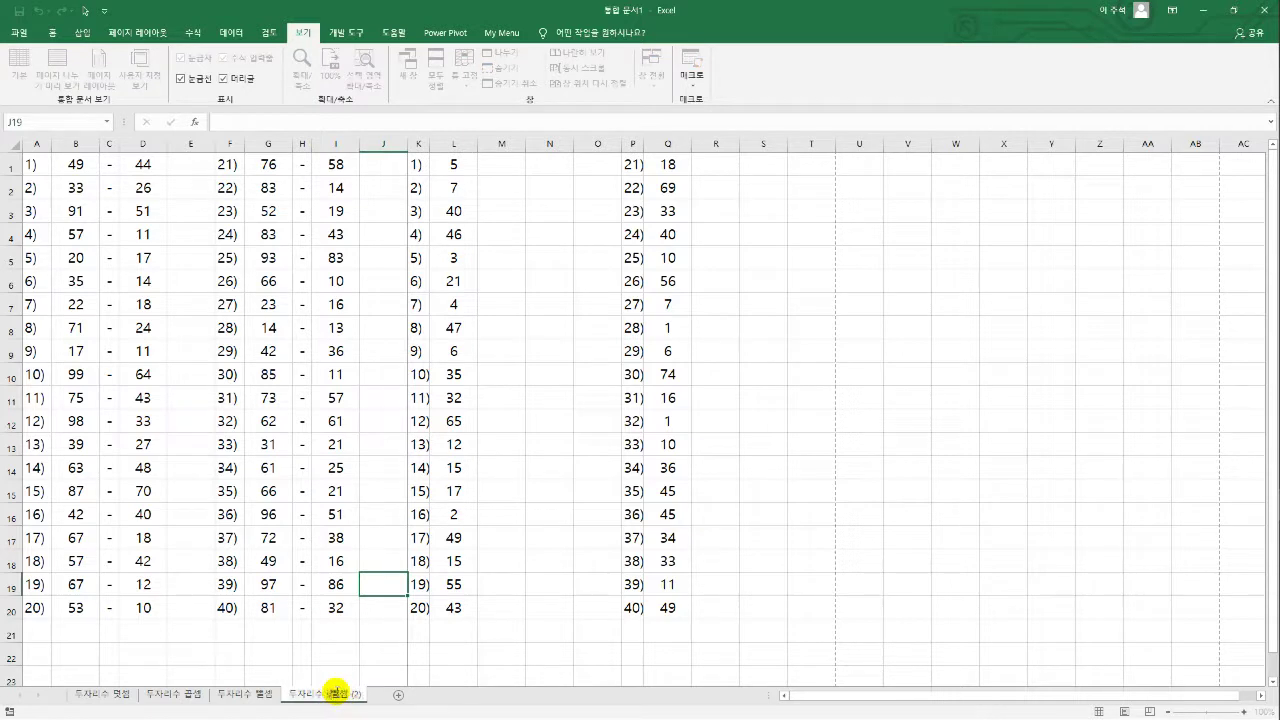
text(나눗)
key(Delete)
key(Return)
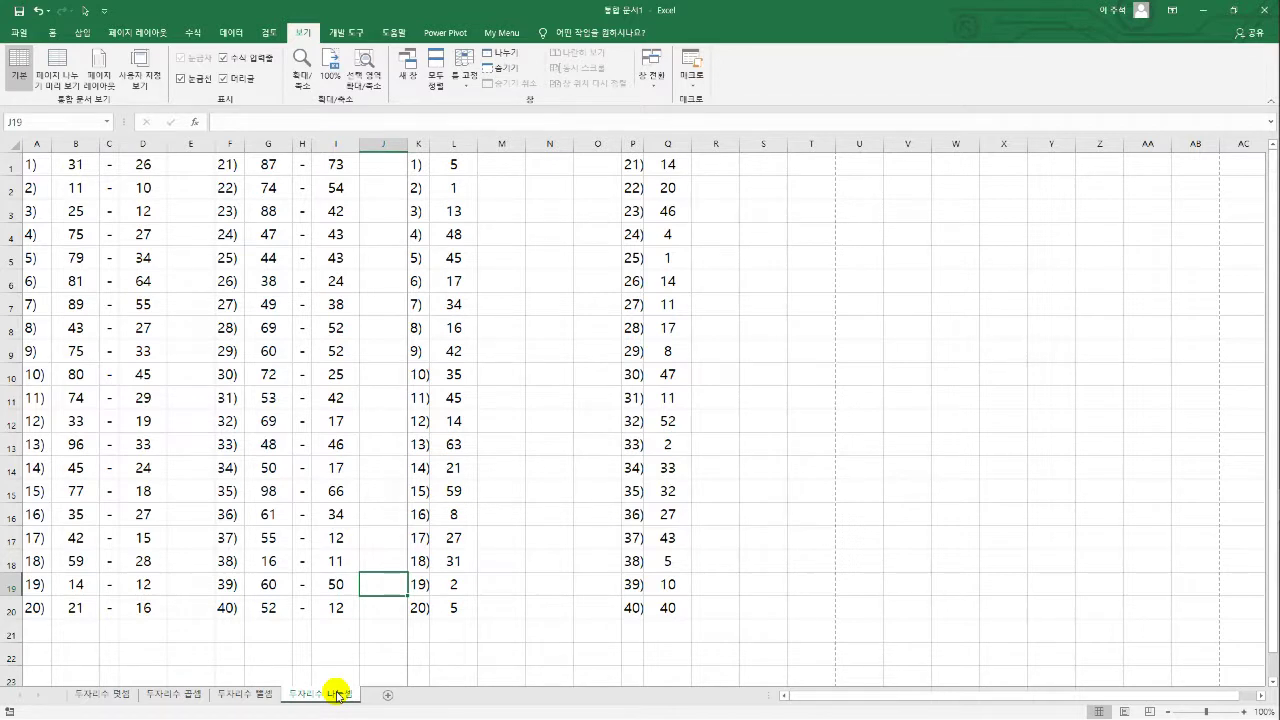
Change D1's formula on the division sheet to =ROUND(RAND()*7+2,0) for one-digit divisors
click(153, 166)
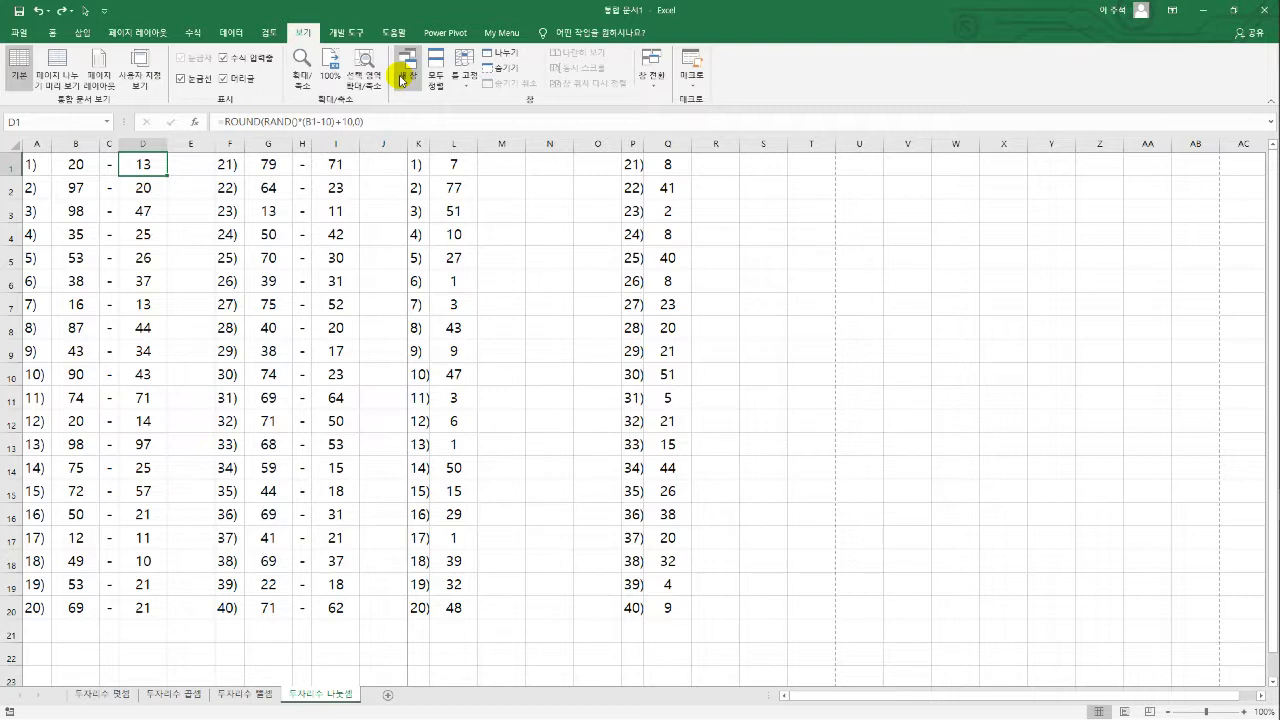
click(302, 122)
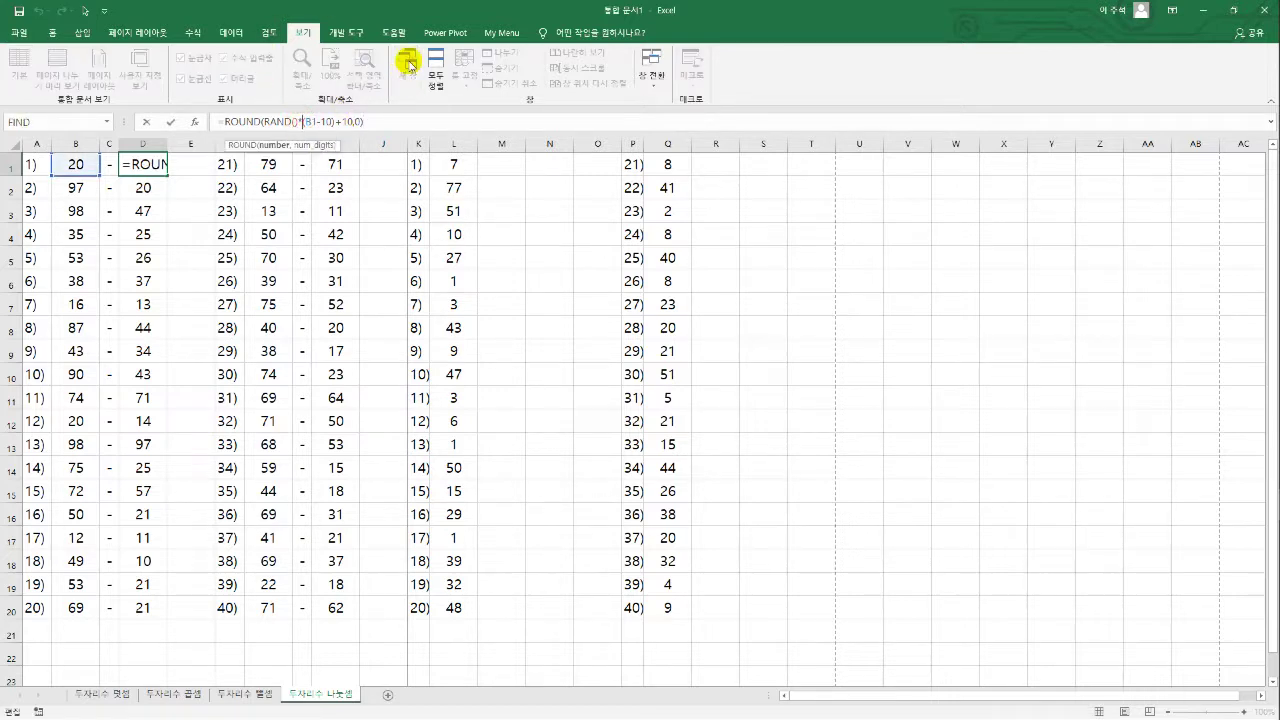
key(shift+Right)
key(shift+Right)
key(shift+Right)
key(shift+Right)
key(shift+Right)
key(shift+Right)
key(shift+Right)
key(shift+Right)
key(shift+Right)
key(shift+Right)
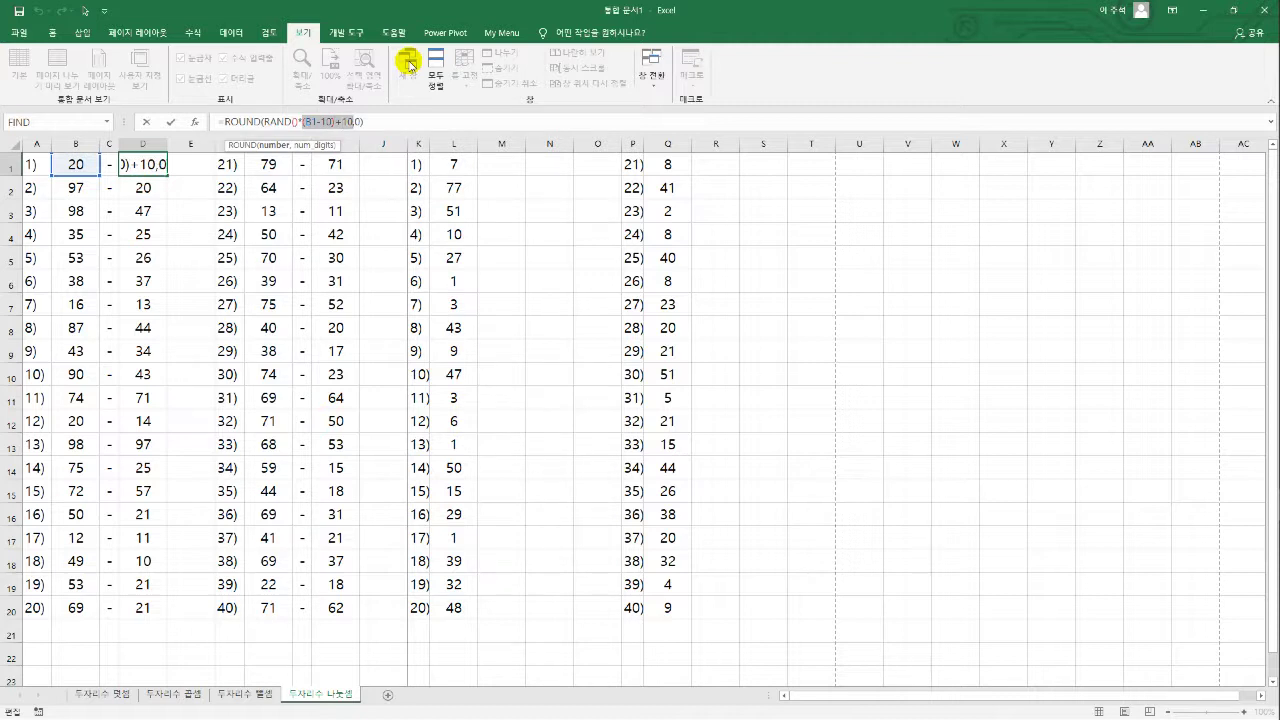
text(7+)
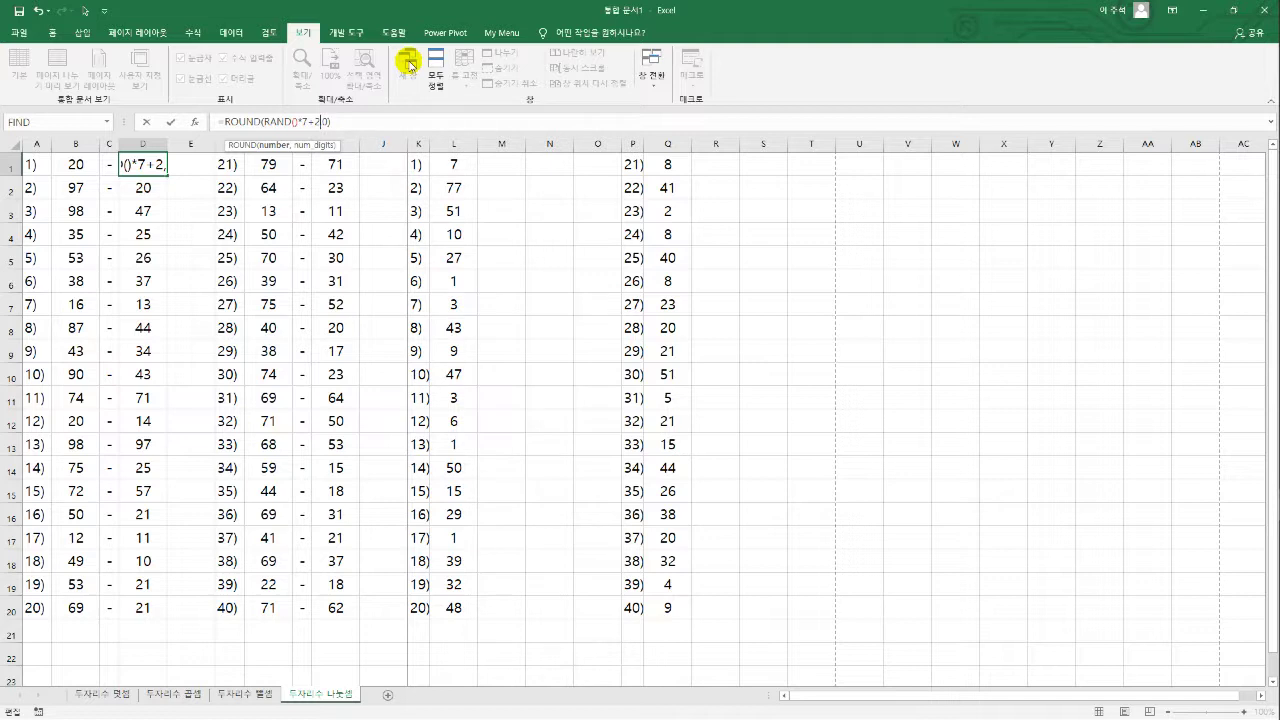
key(ctrl+Return)
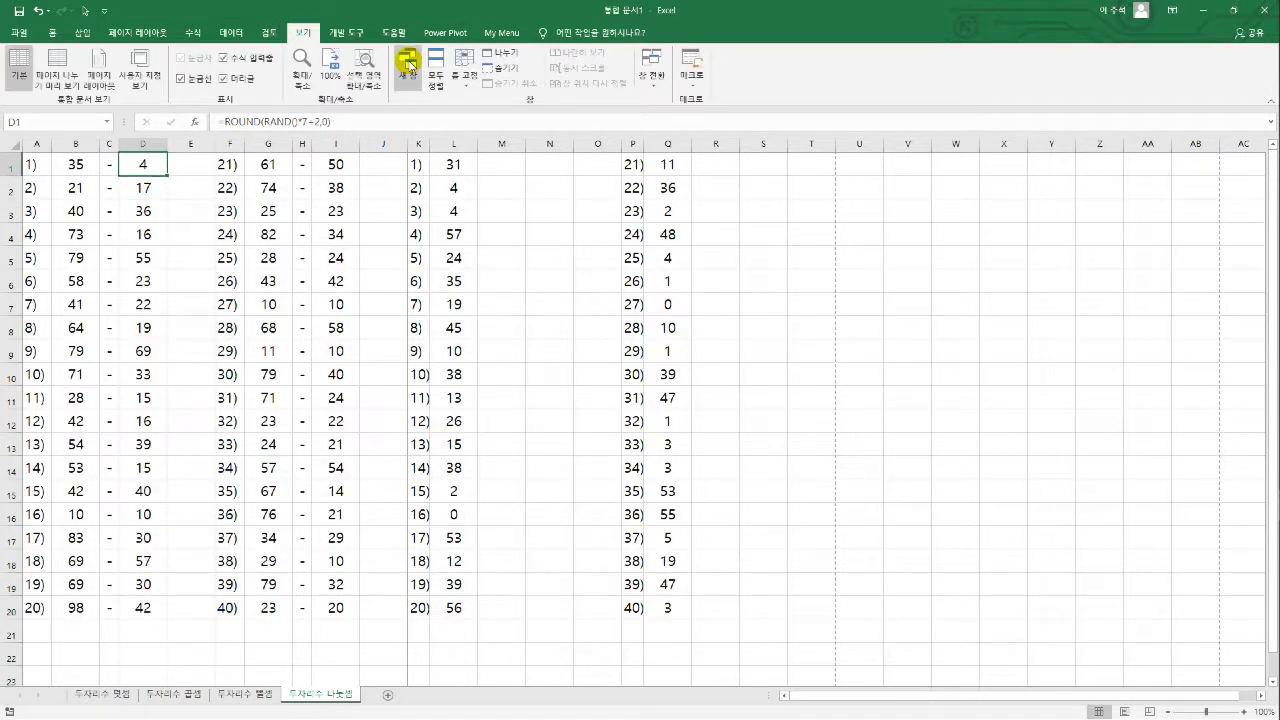
Fill D1's divisor formula down to D20 and copy it into I1:I20
double_click(167, 175)
key(Up)
key(ctrl+c)
key(Right)
key(Right)
key(Right)
key(Right)
key(Right)
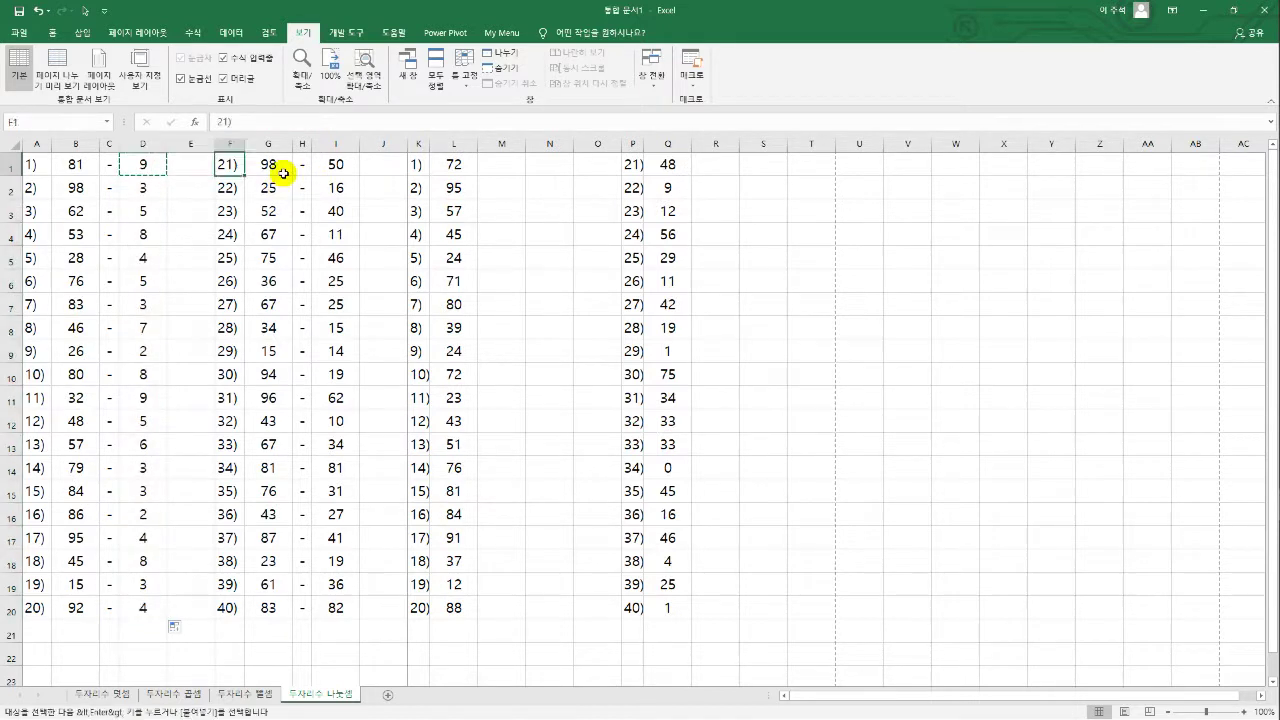
key(ctrl+shift+Down)
key(ctrl+v)
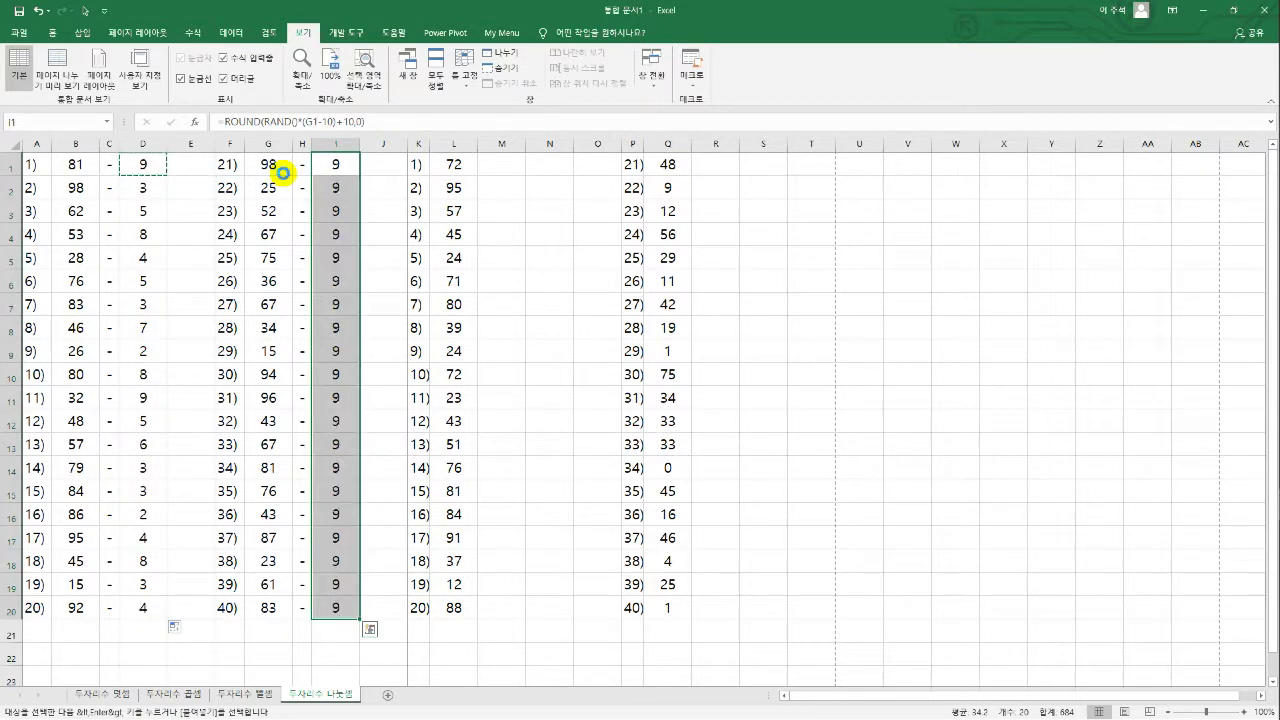
Replace every minus sign in C1:H20 with the ÷ symbol
click(114, 166)
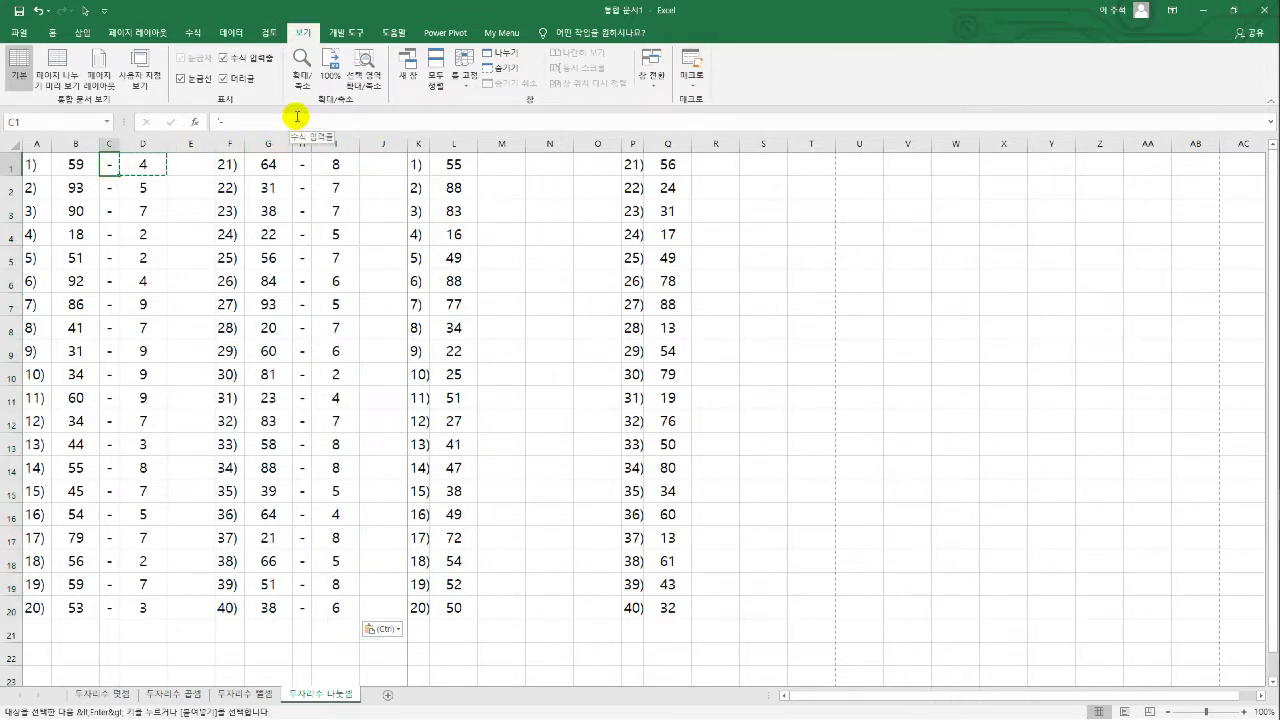
key(shift+Right)
key(shift+Right)
key(shift+Right)
key(shift+Right)
key(shift+Right)
key(ctrl+shift+Down)
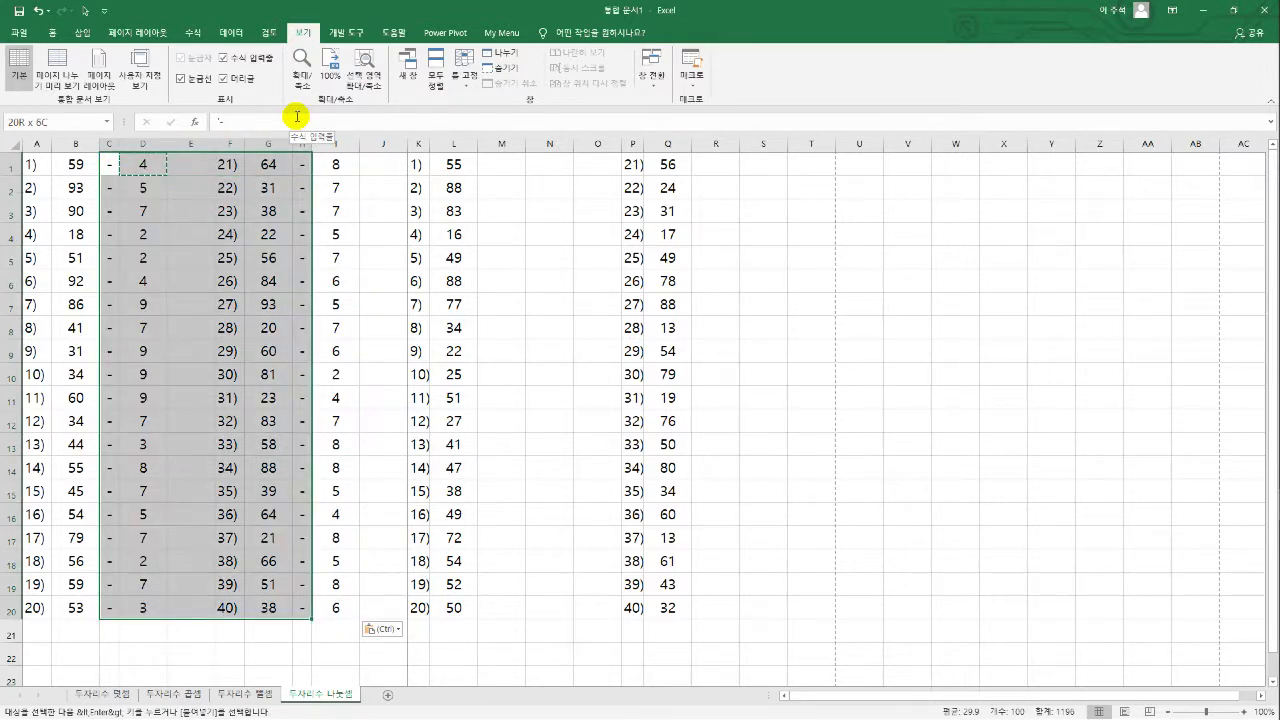
key(ctrl+h)
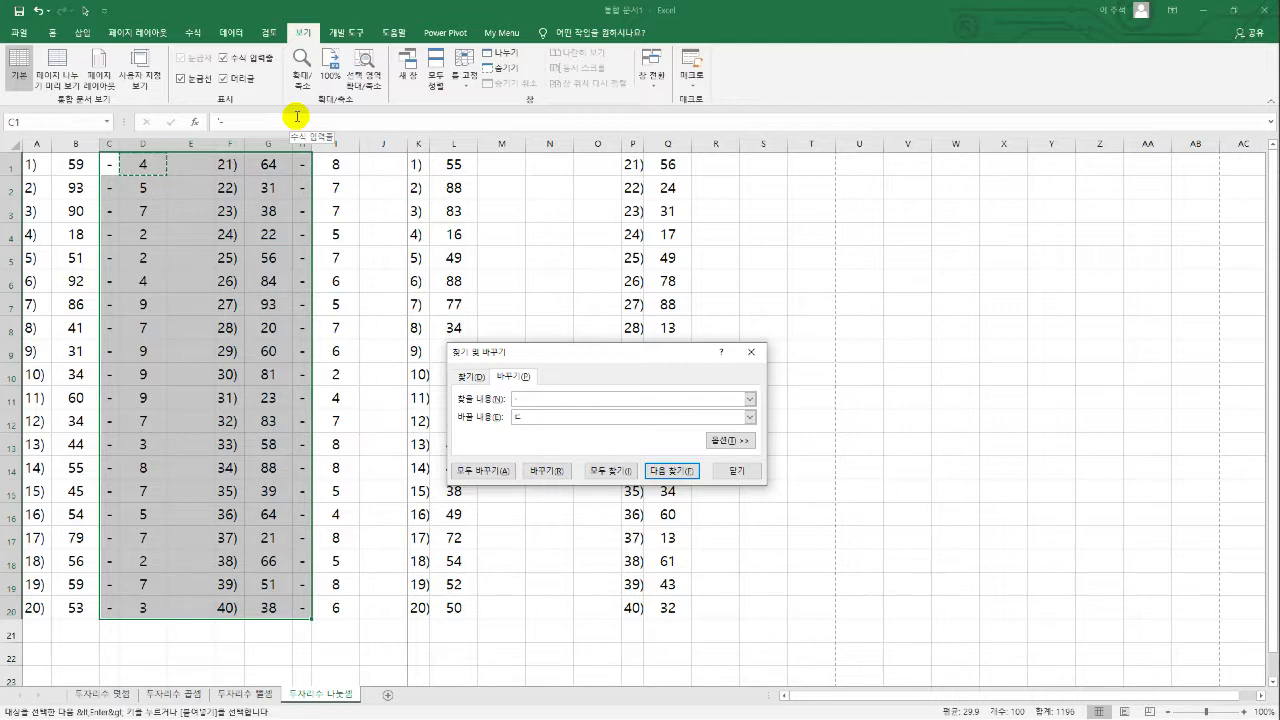
text(ㄷ)
key(Hangul_Hanja)
key(8)
key(alt+a)
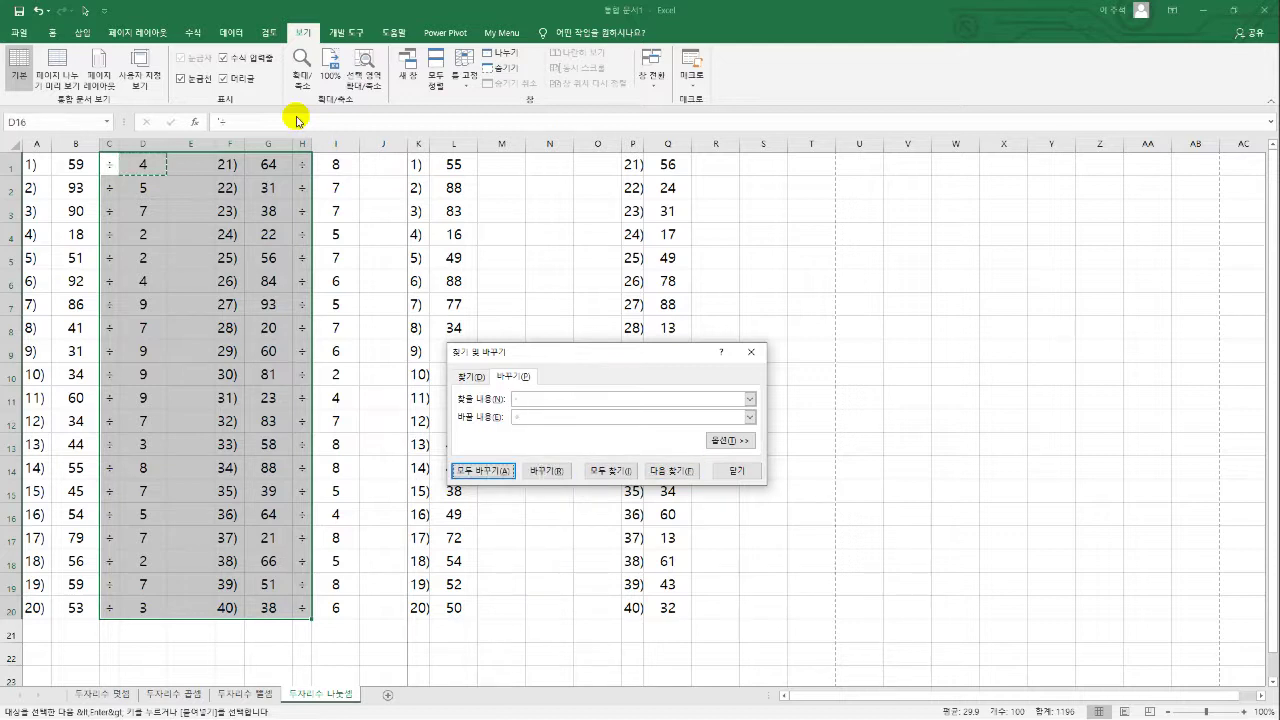
key(Return)
key(Escape)
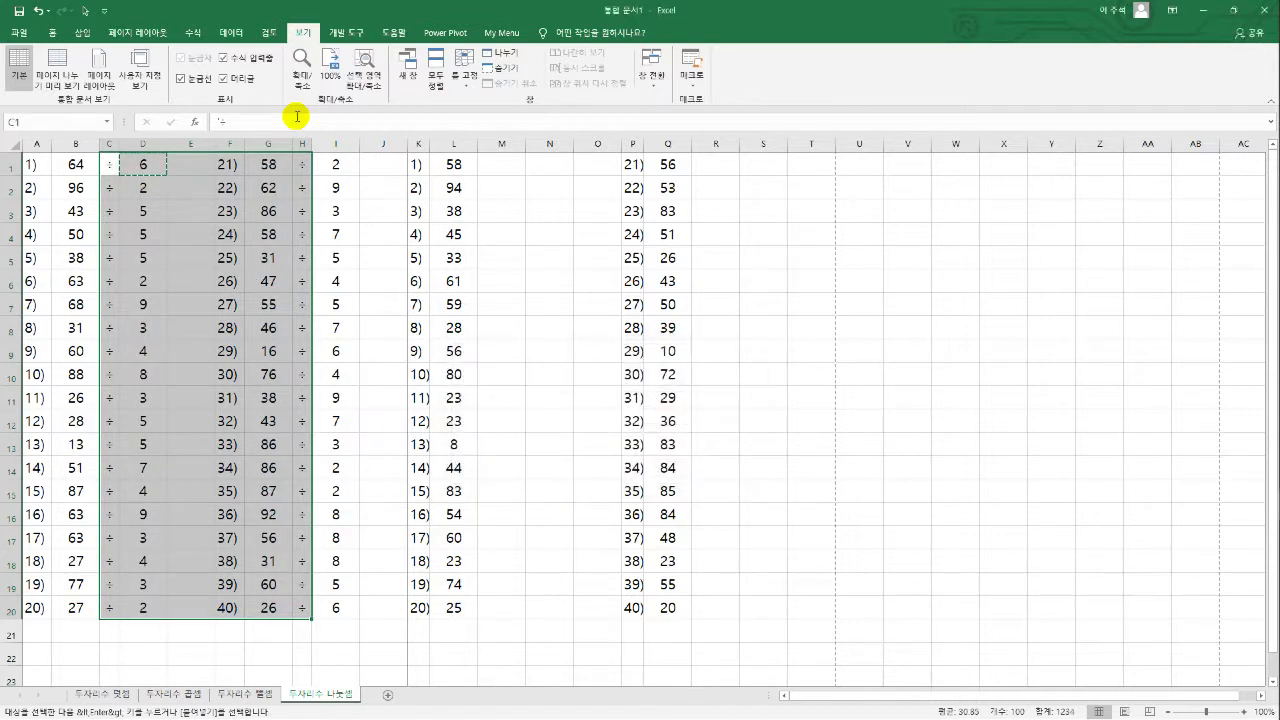
key(Left)
key(Right)
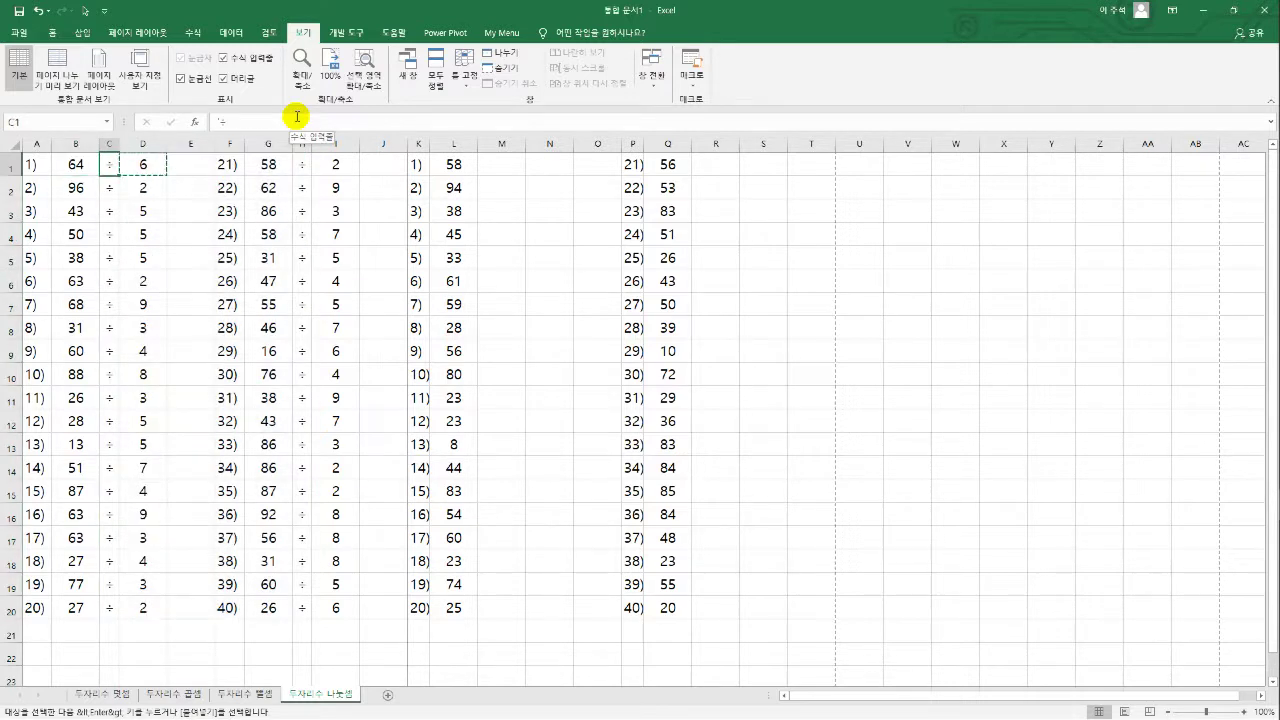
key(Escape)
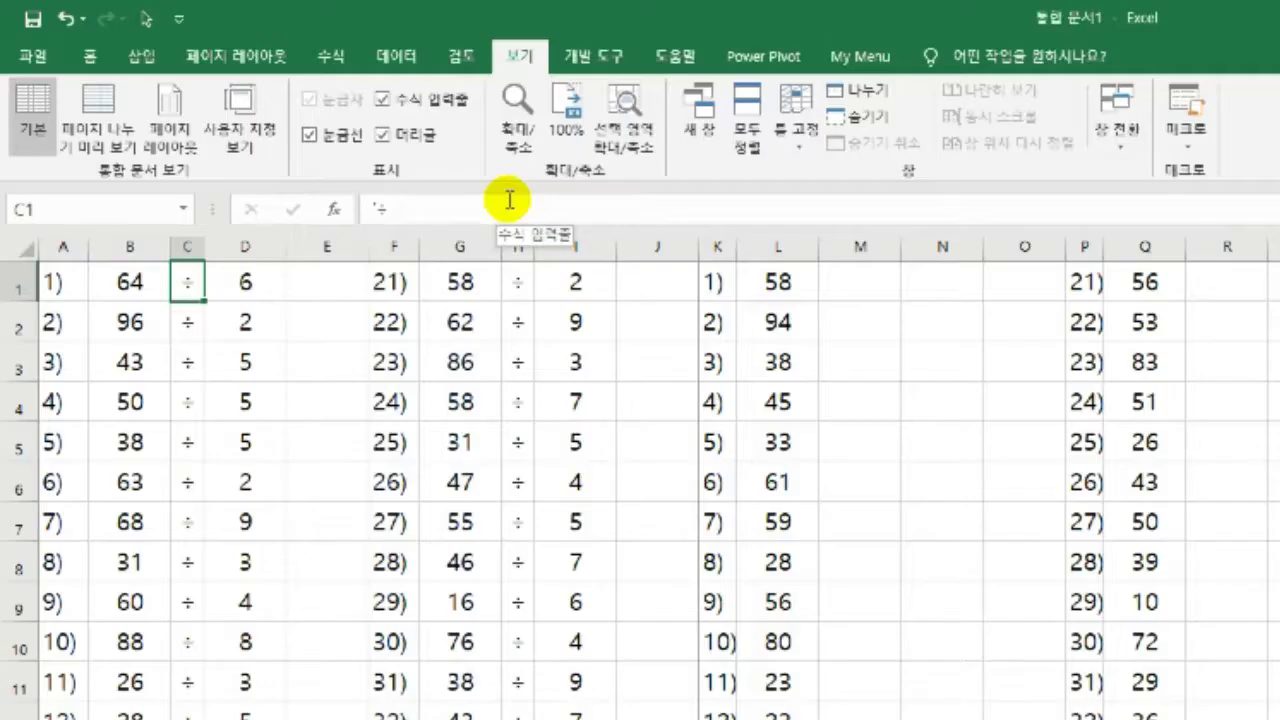
Change the answer formula in L1 to =B1/D1 and fill it down to row 20
key(Right)
key(Right)
key(Right)
key(Right)
key(Right)
key(Right)
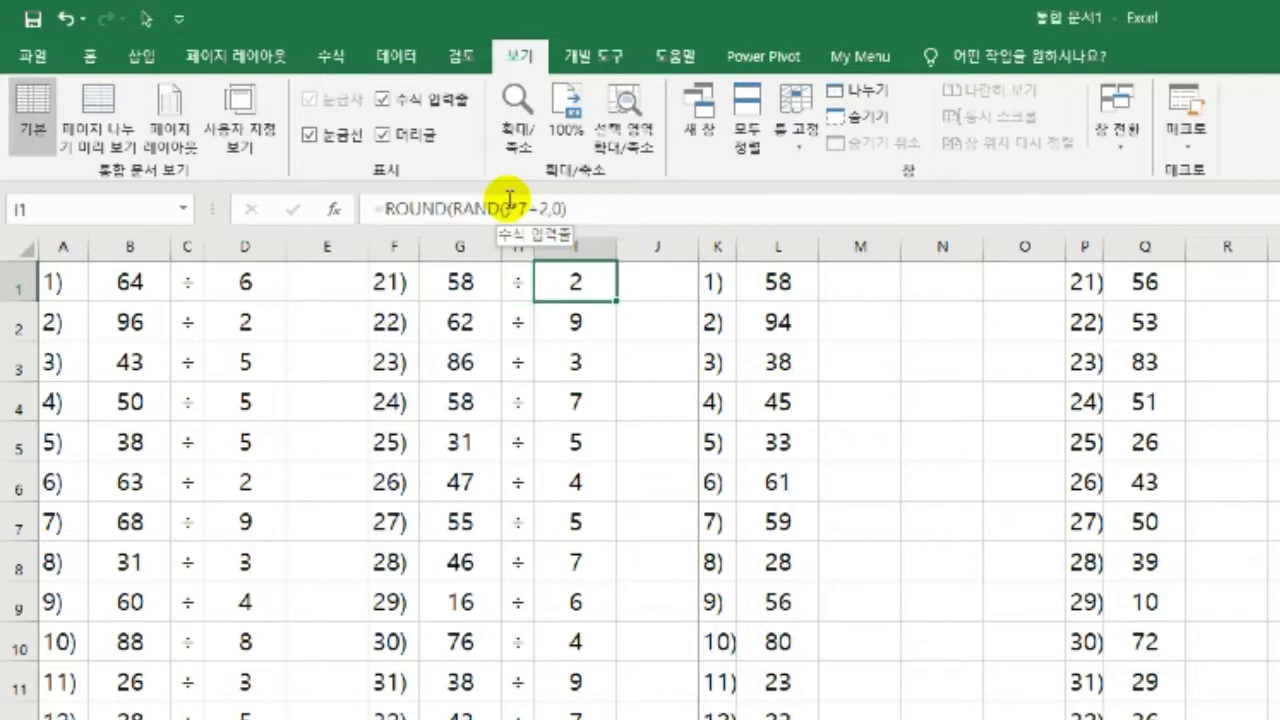
key(Right)
key(Right)
key(Right)
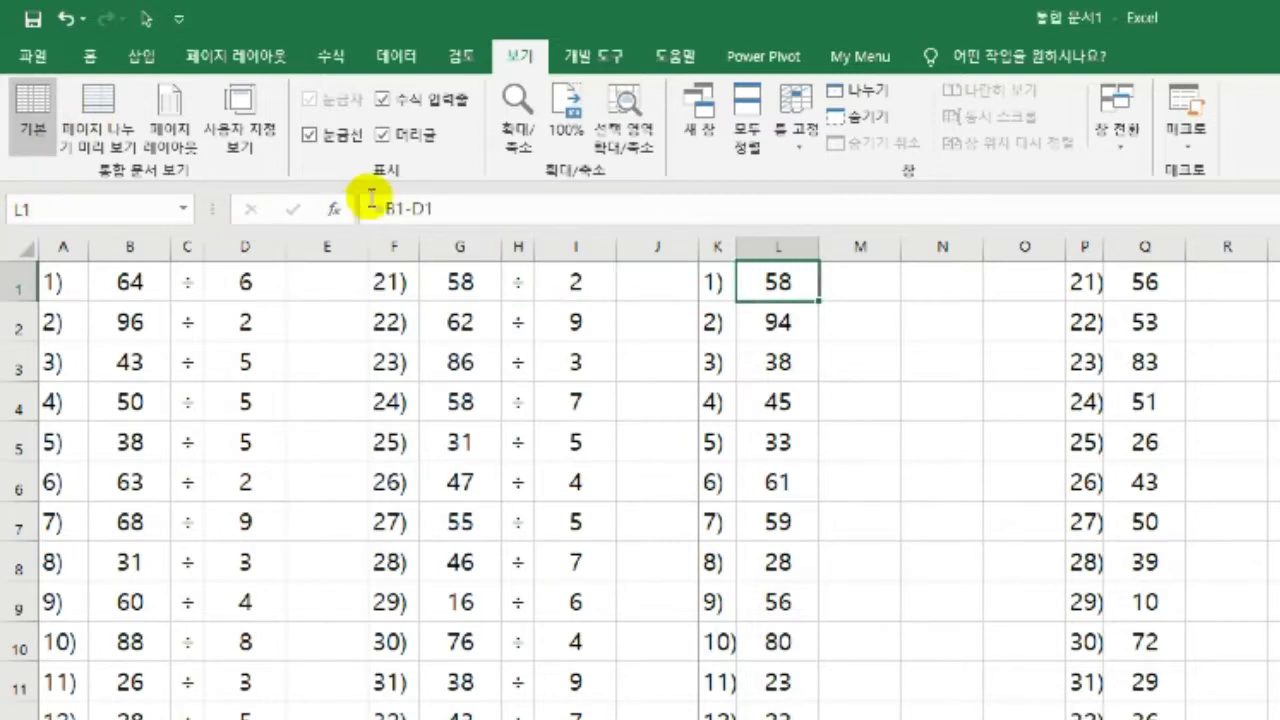
click(401, 208)
key(Delete)
text(/)
key(ctrl+Return)
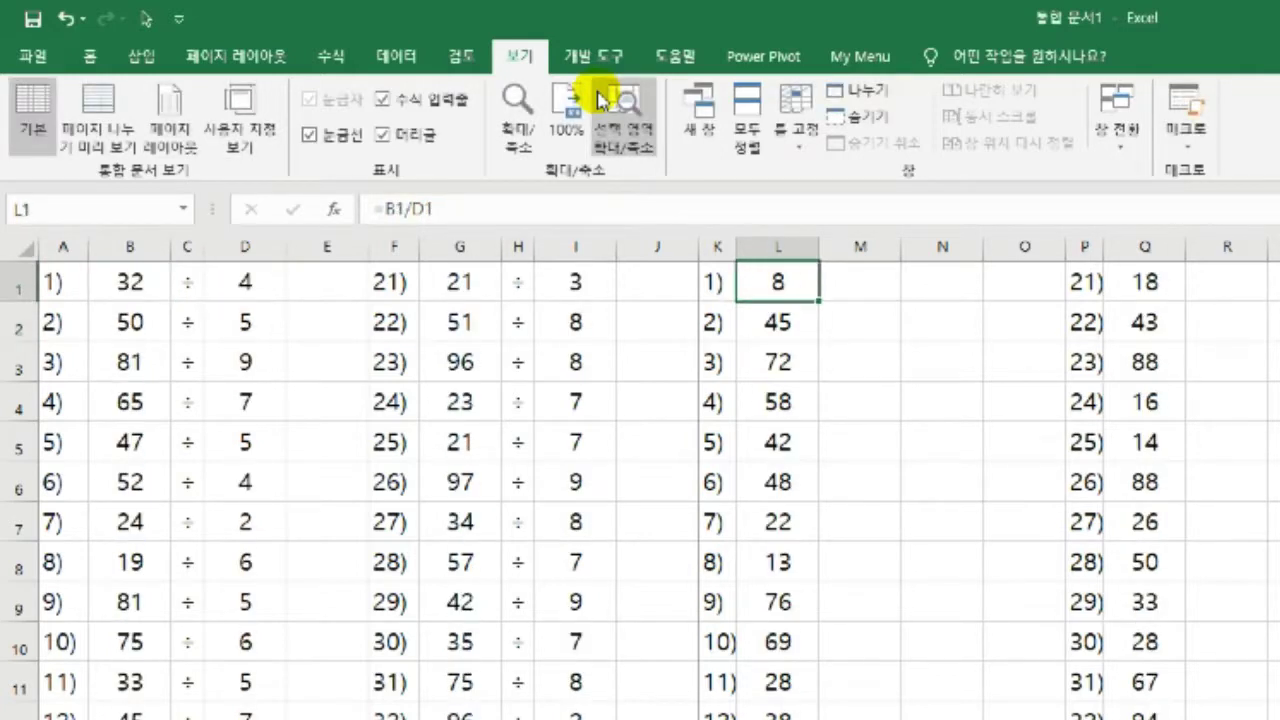
double_click(819, 298)
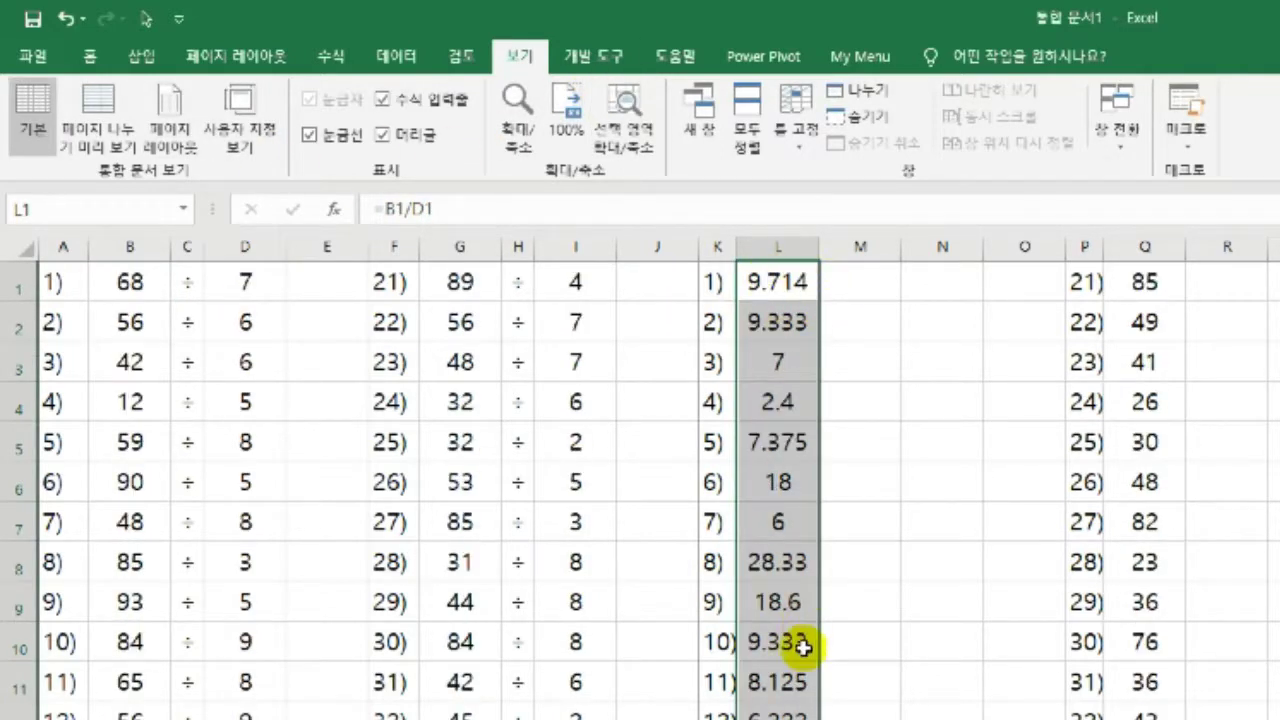
Change the answer formula in L1 to =QUOTIENT(B1,D1) and fill it down to L20
double_click(795, 281)
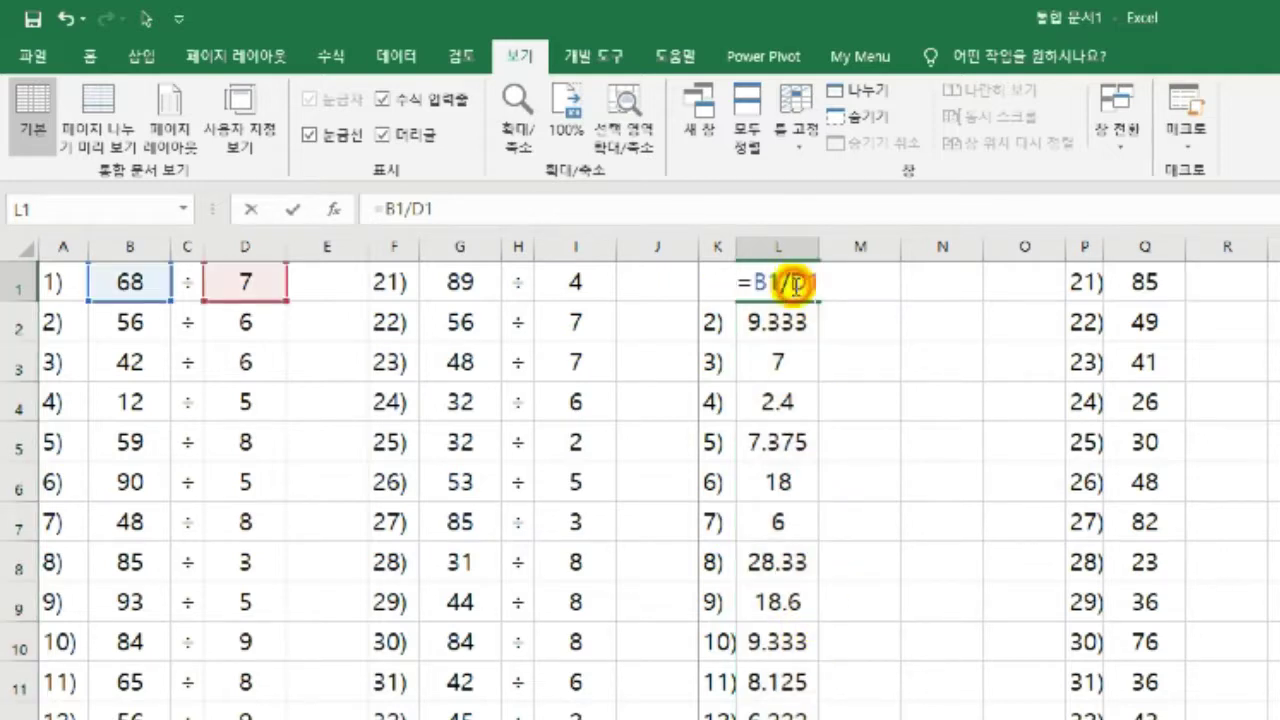
key(Escape)
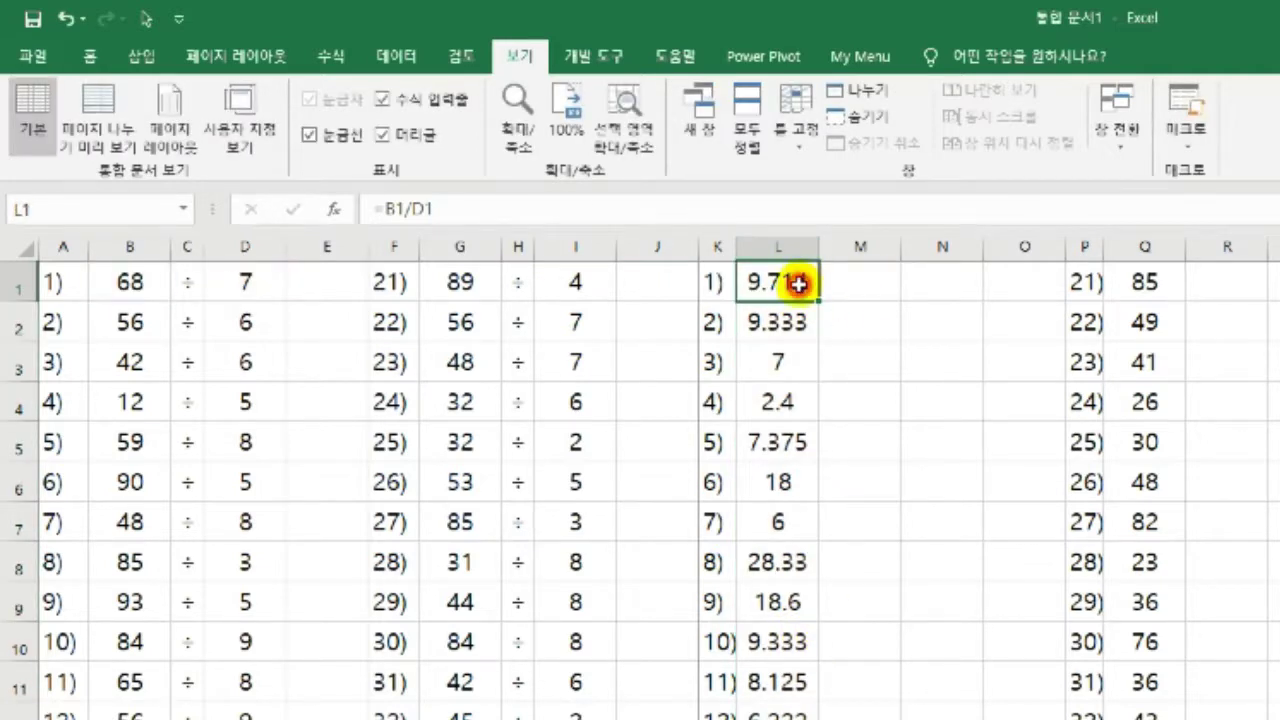
click(387, 208)
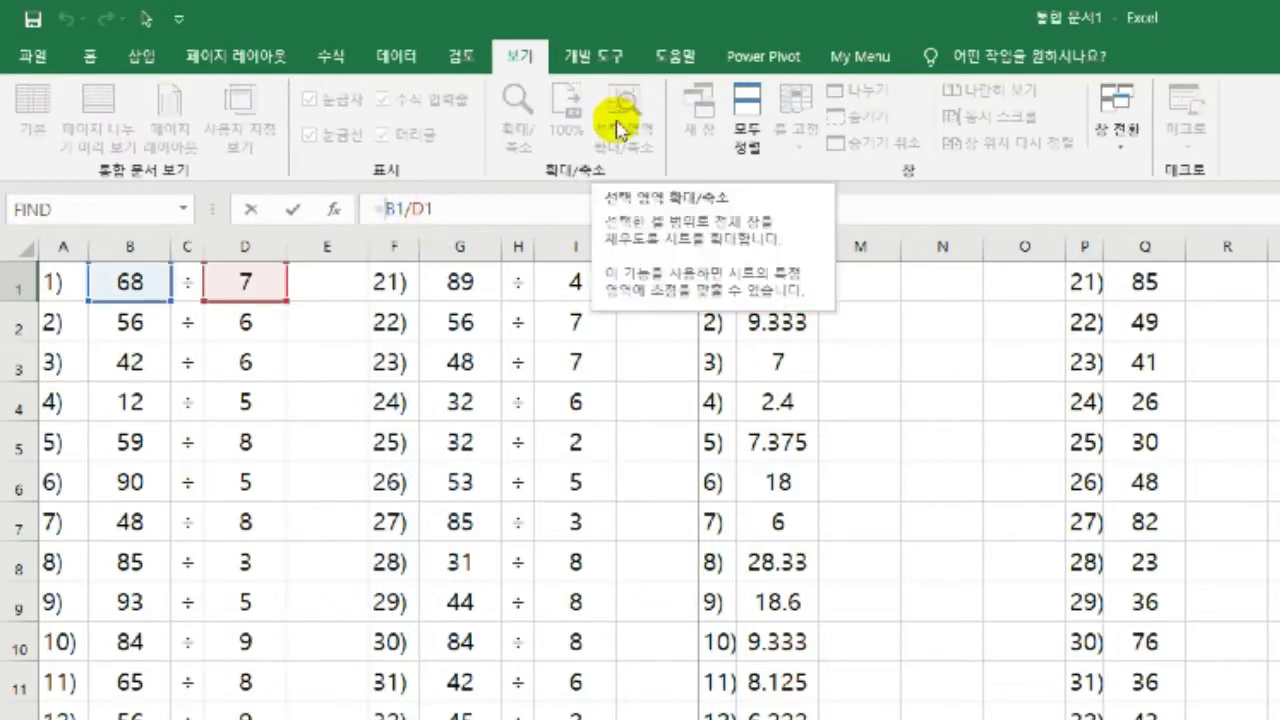
text(ㅂ)
key(BackSpace)
text(q)
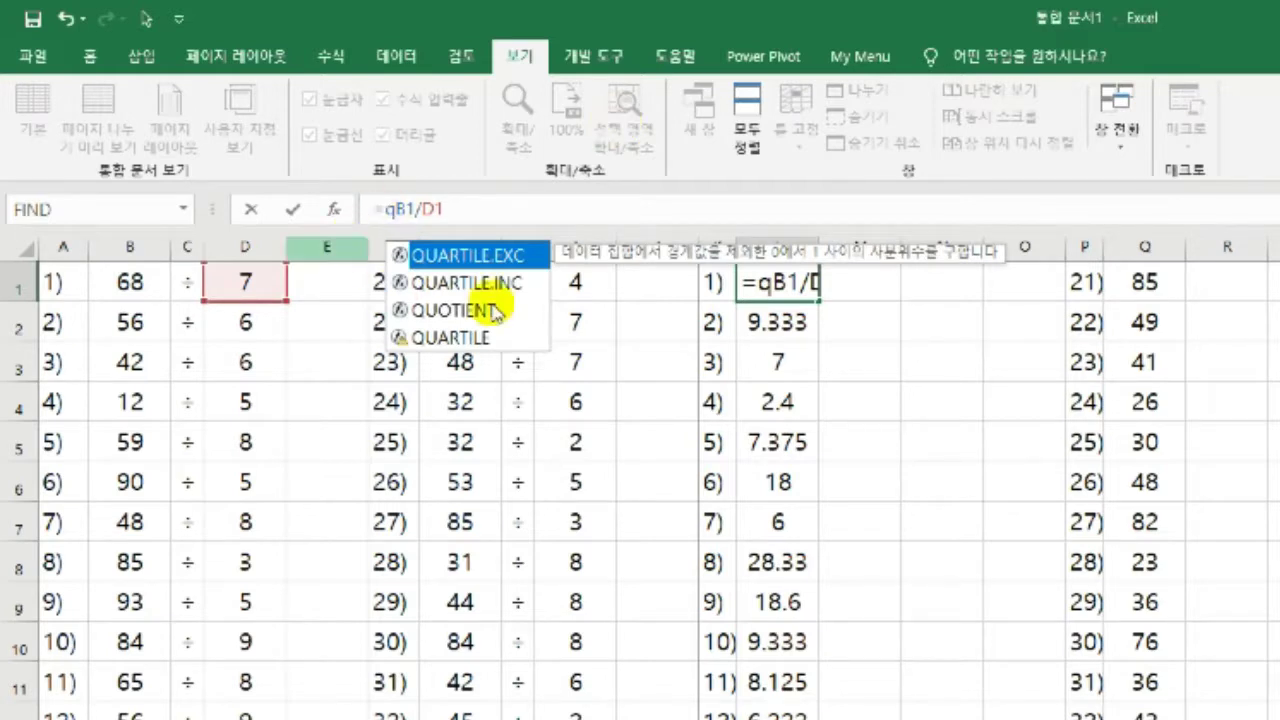
click(488, 314)
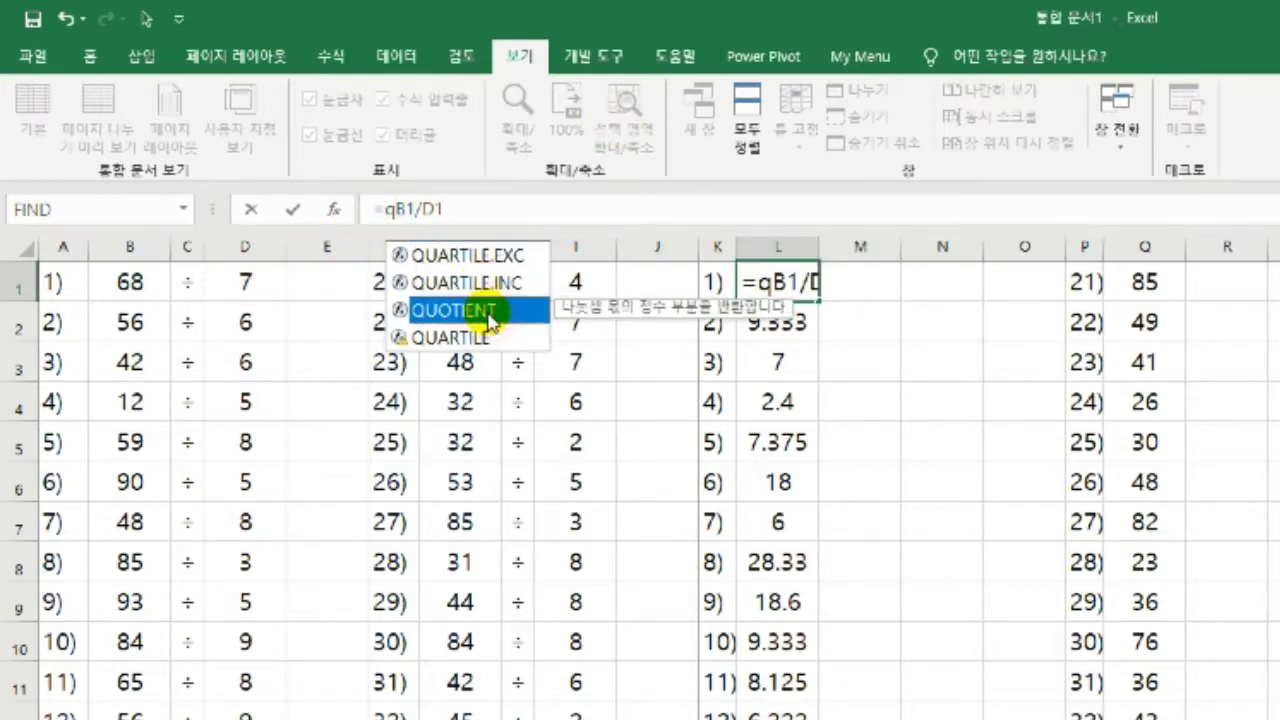
double_click(488, 314)
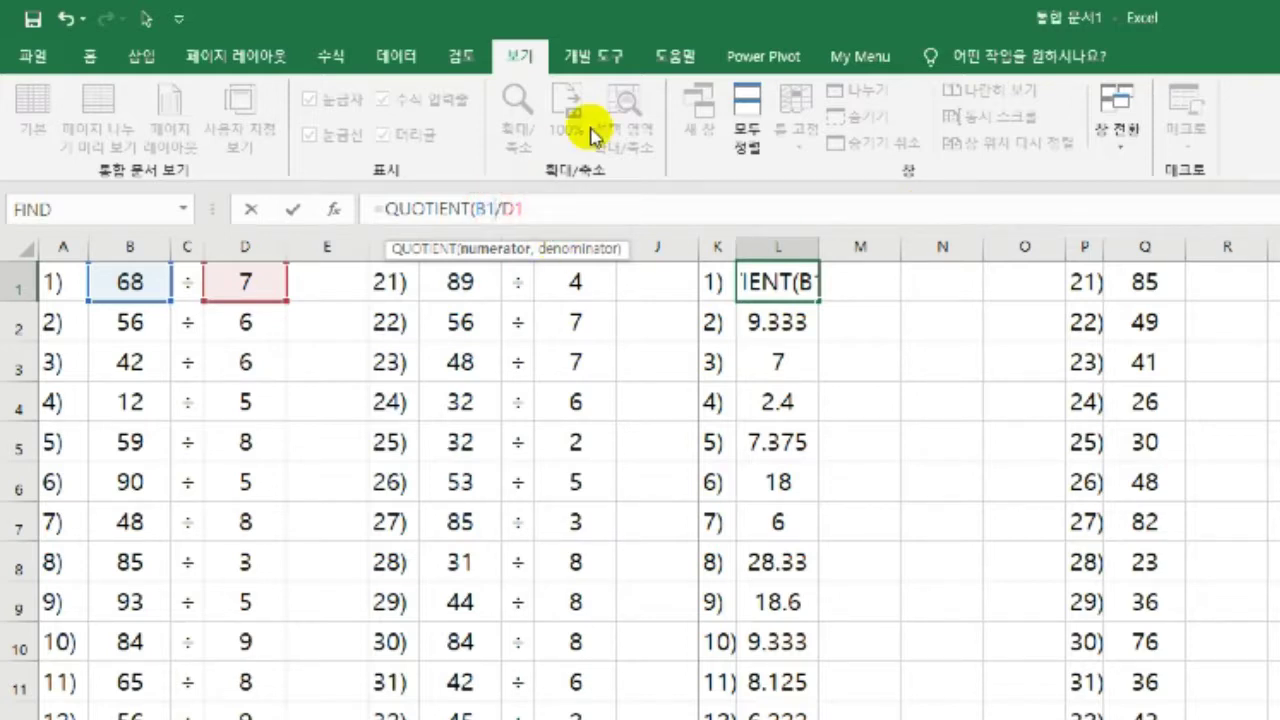
text(,)
key(Delete)
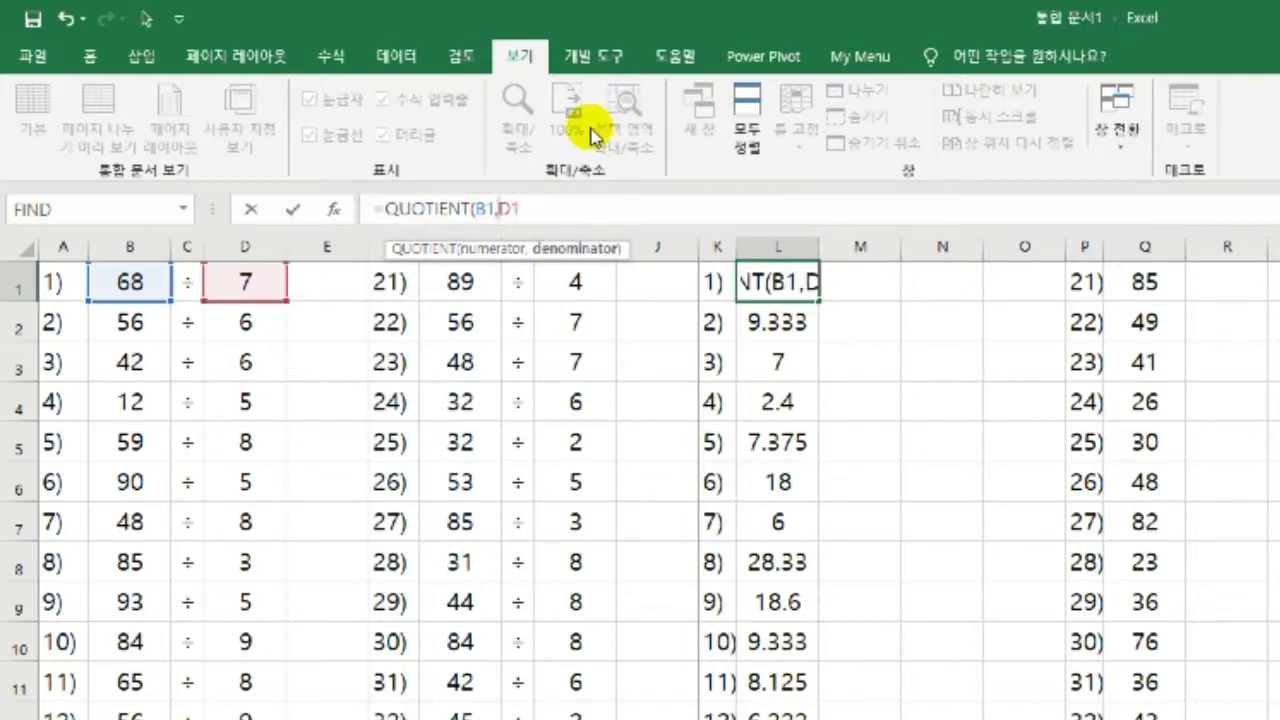
click(585, 210)
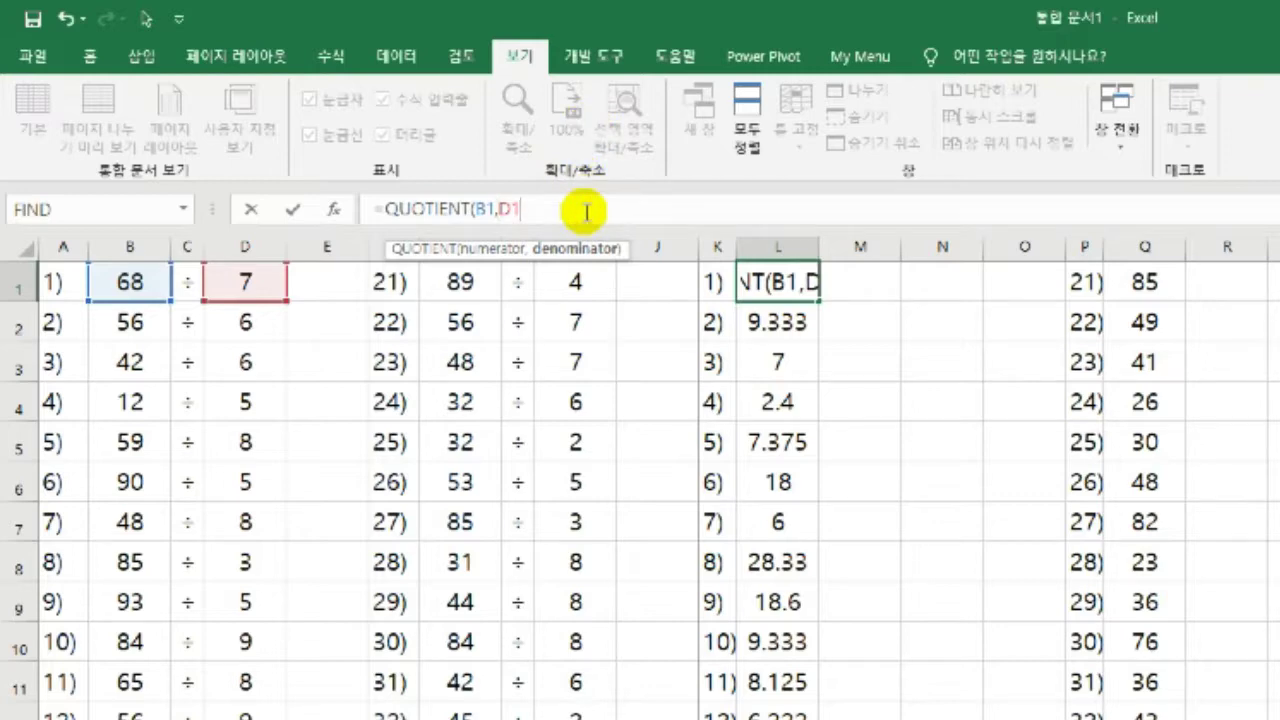
text())
key(ctrl+Return)
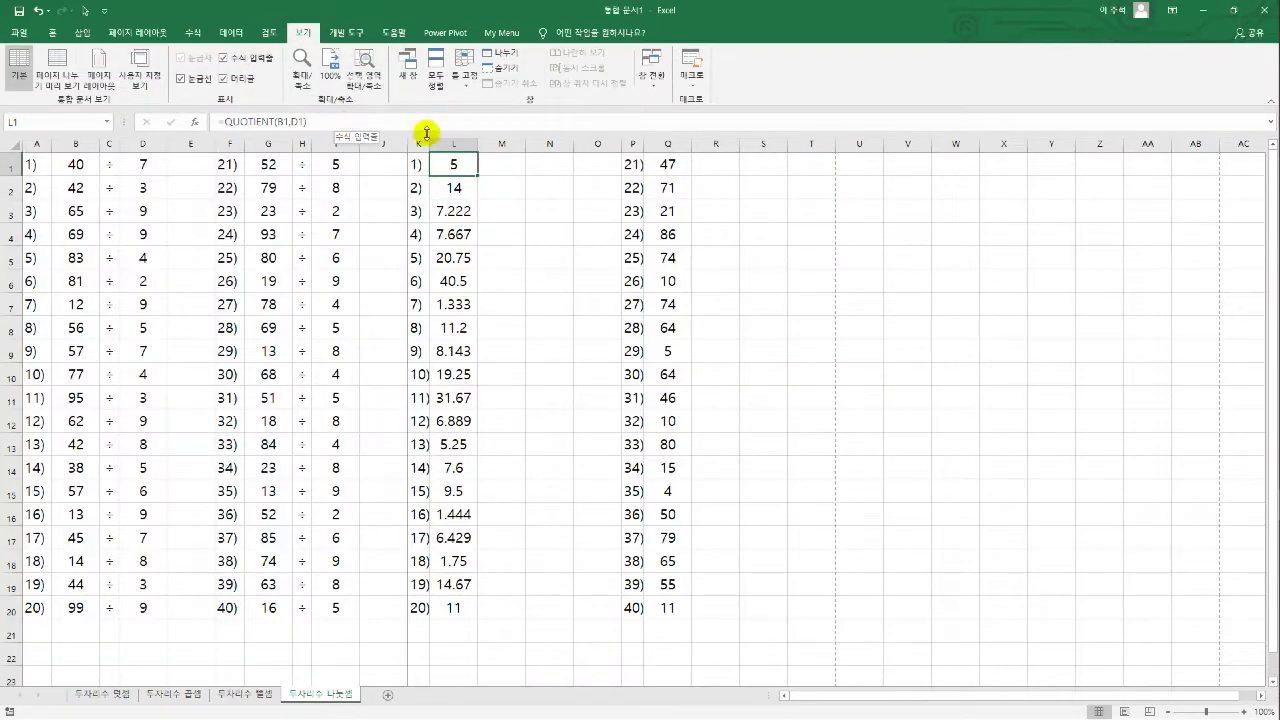
double_click(478, 174)
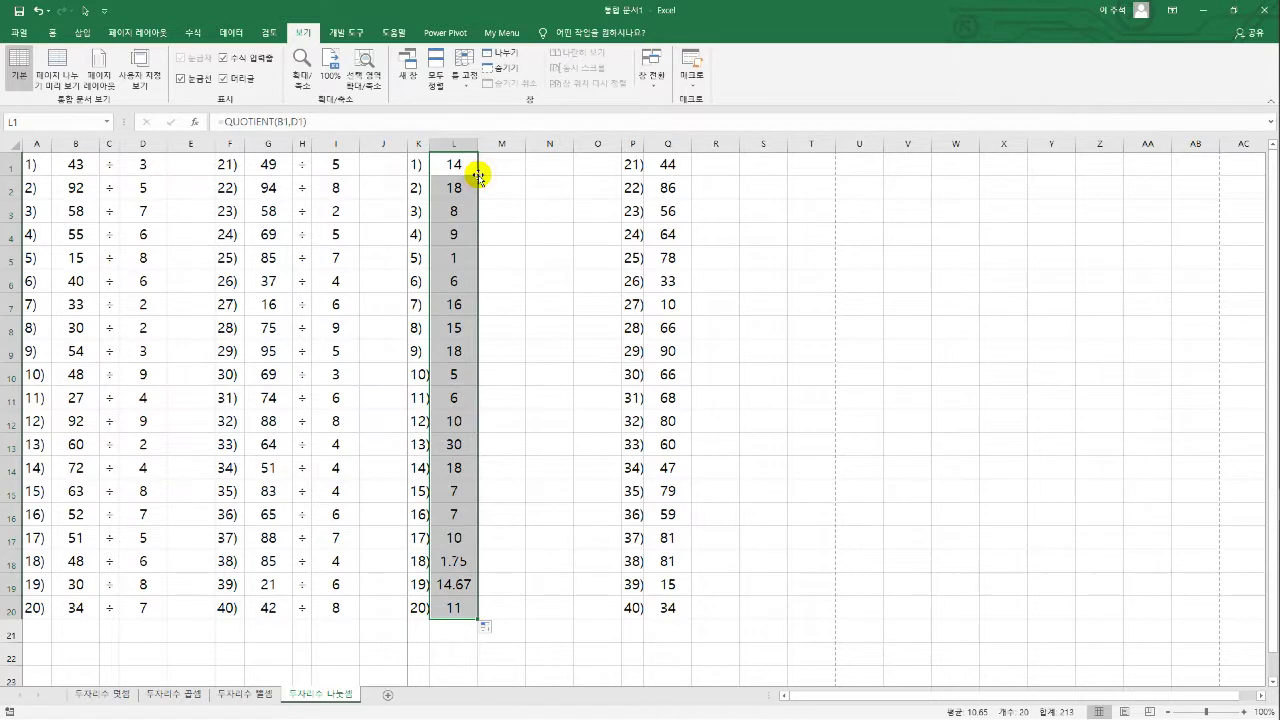
Enter the remainder formula =MOD(B1,D1) in N1
click(553, 164)
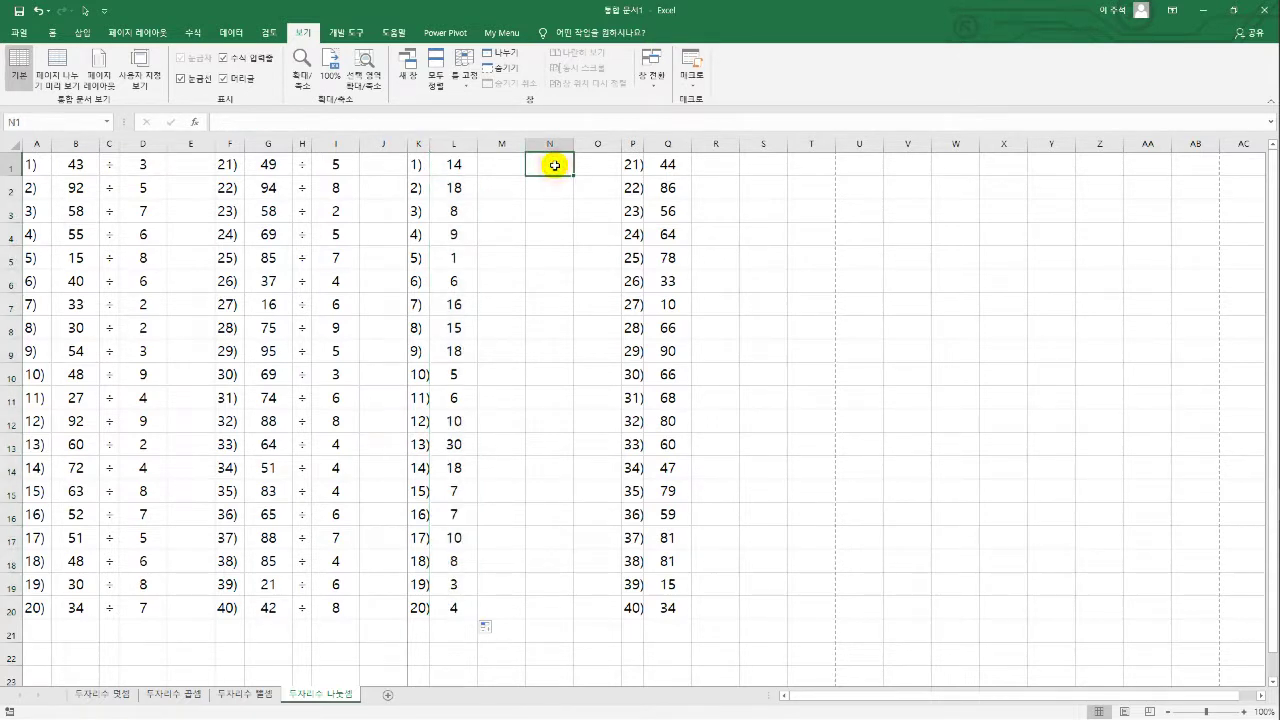
text(=)
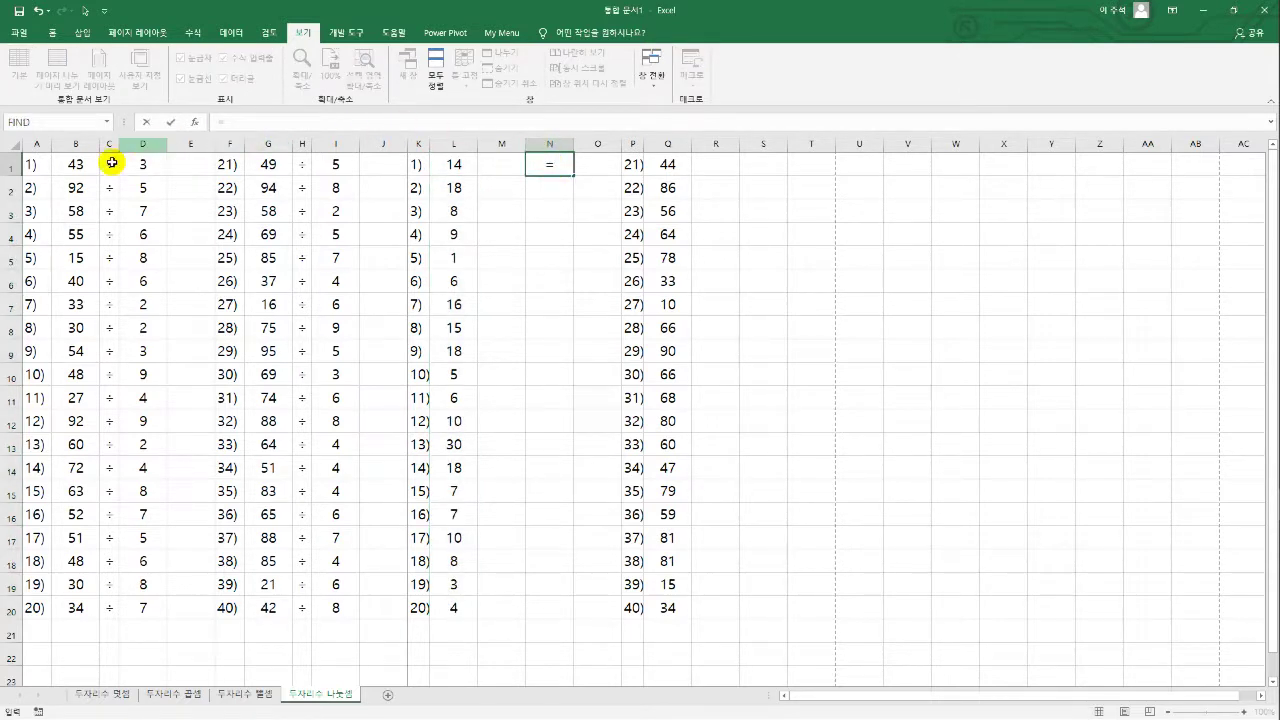
click(75, 164)
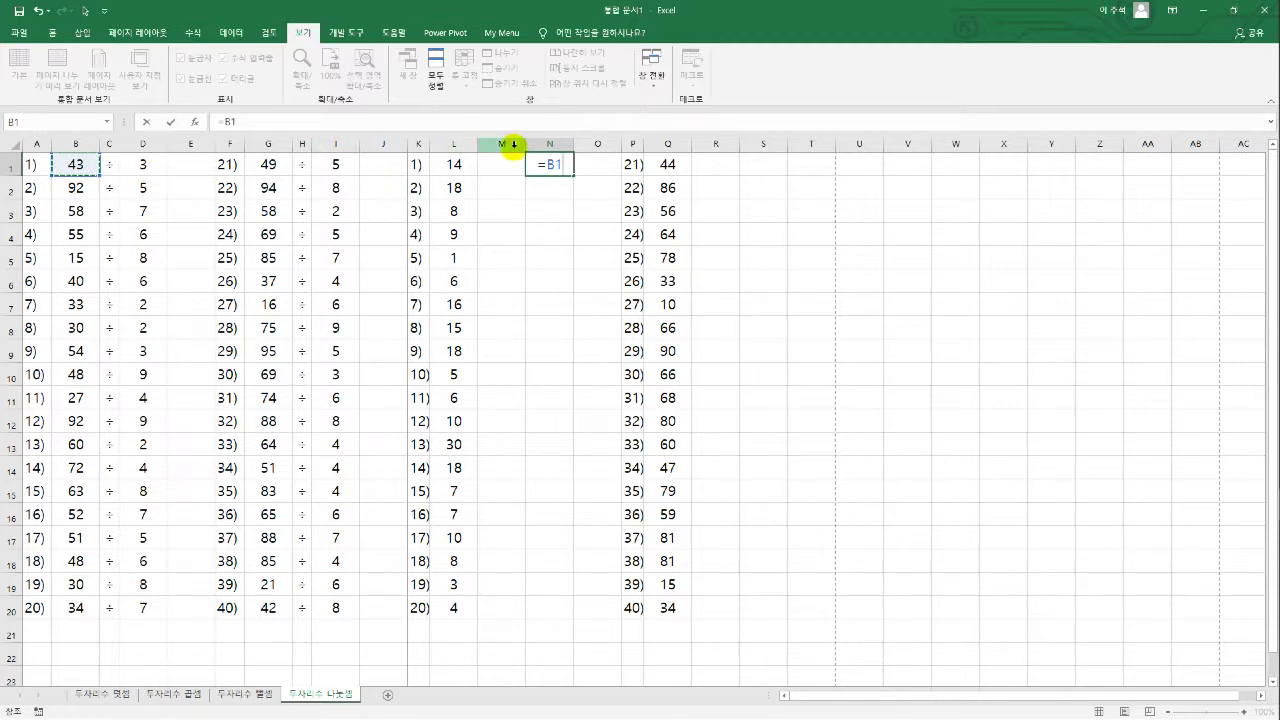
key(BackSpace)
key(BackSpace)
text(mod)
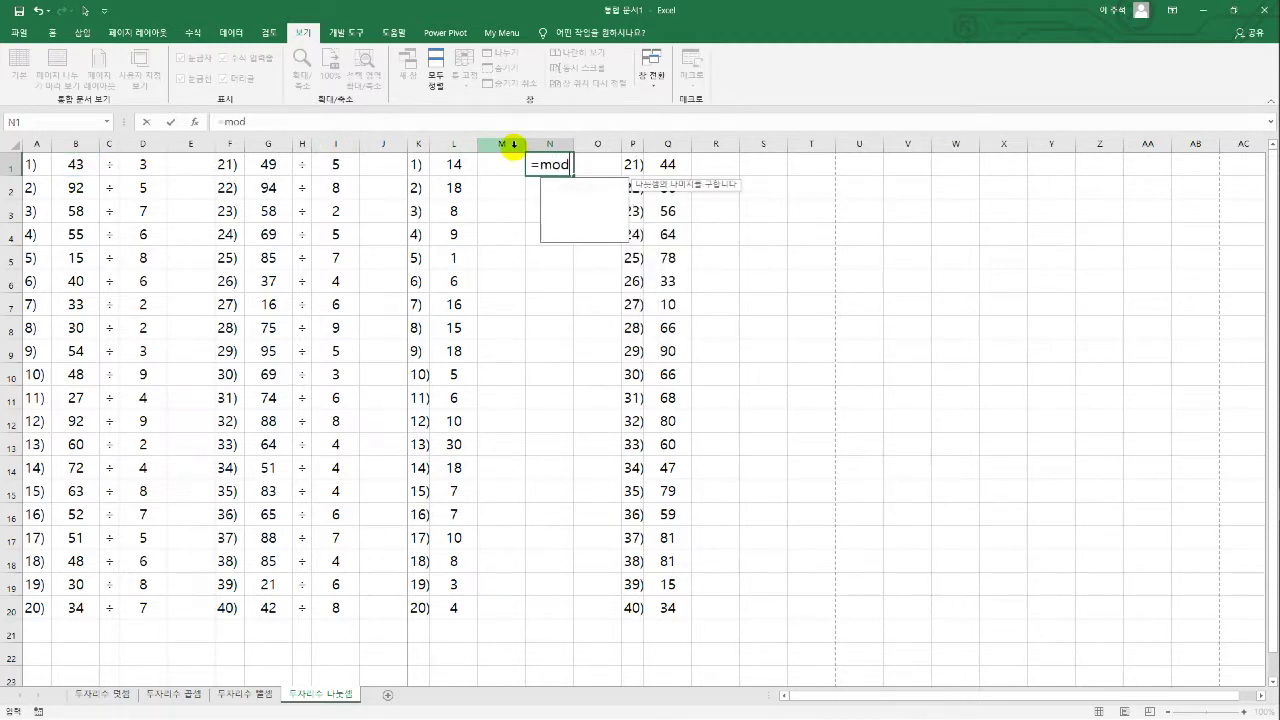
text(()
click(78, 167)
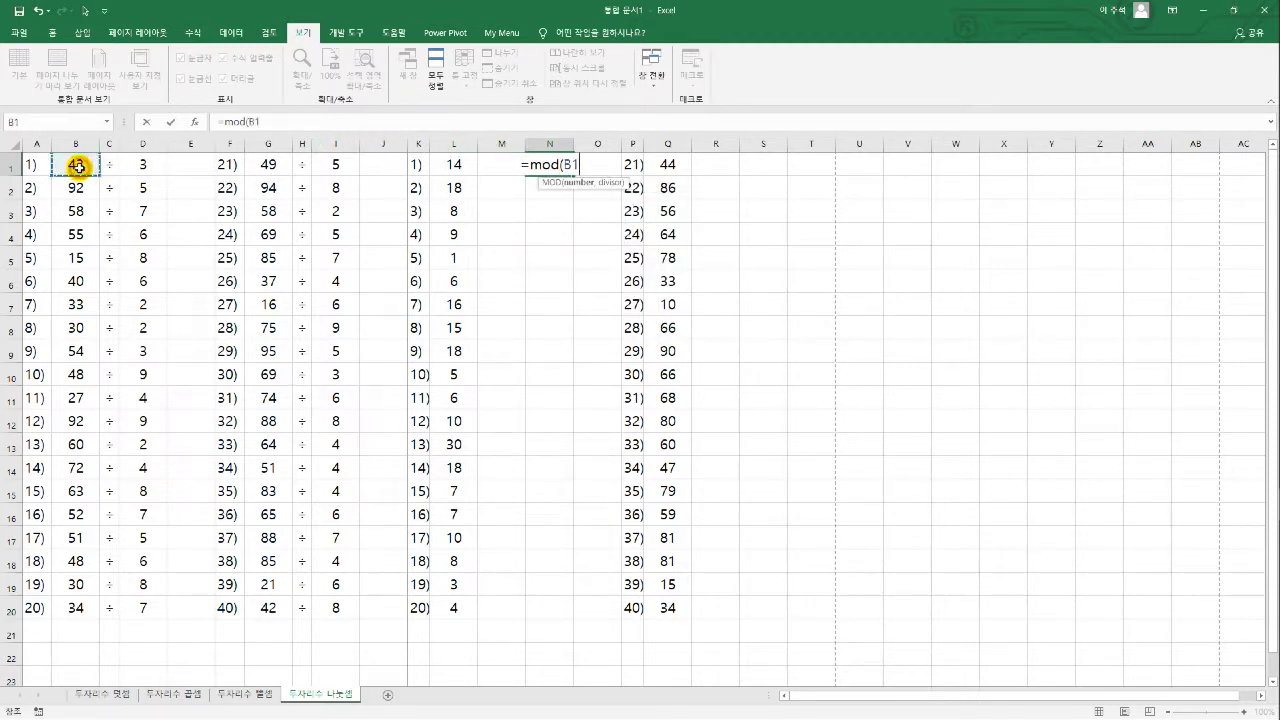
text(,)
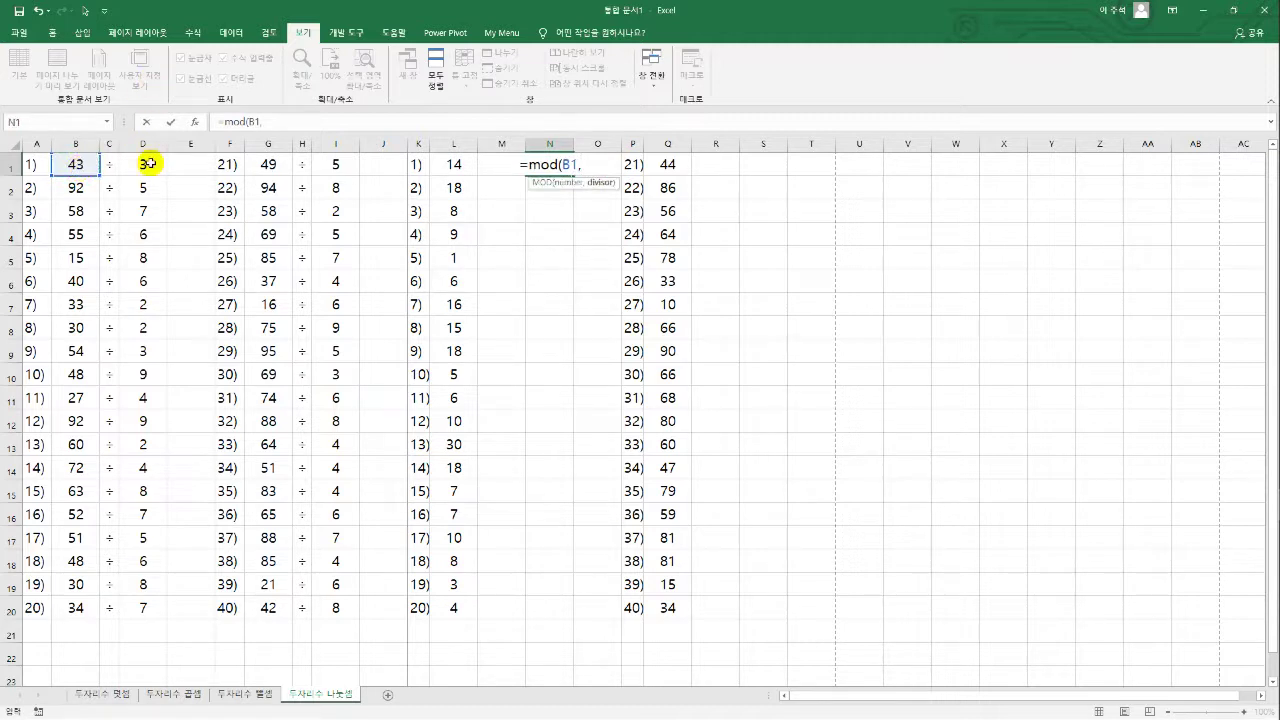
click(148, 164)
text())
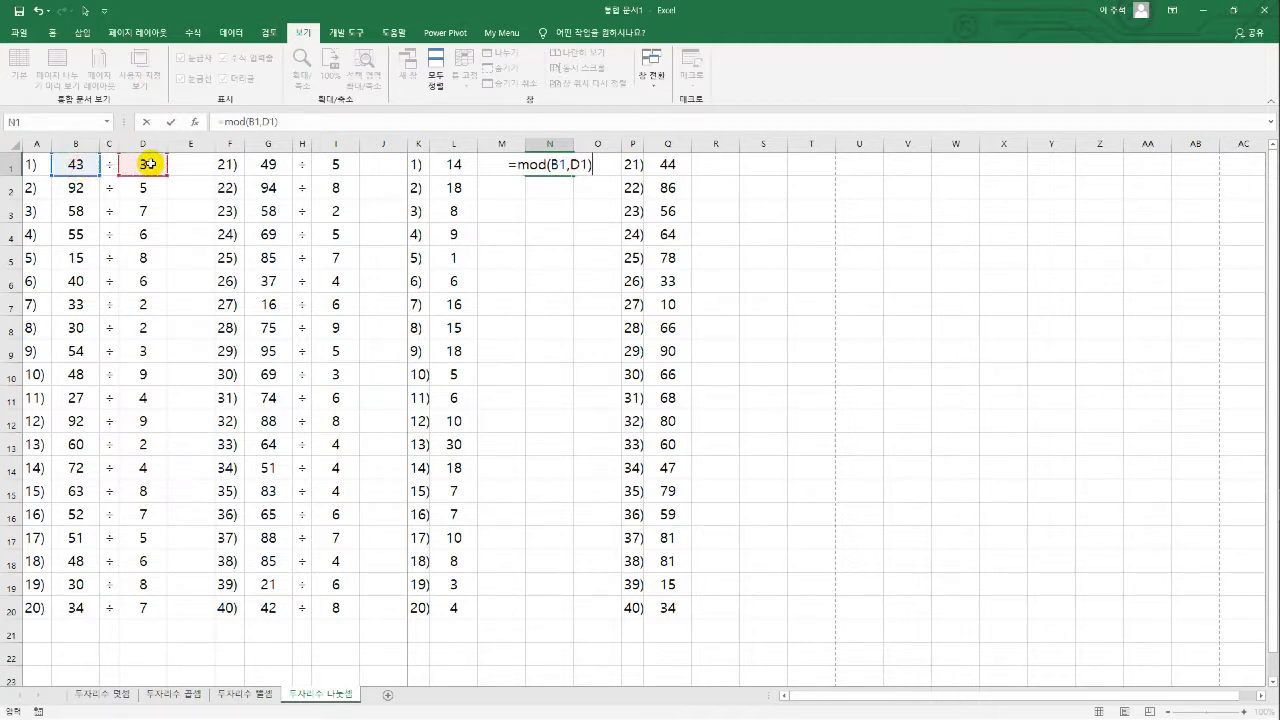
key(Return)
Copy N1's remainder formula into N1:N20
click(545, 165)
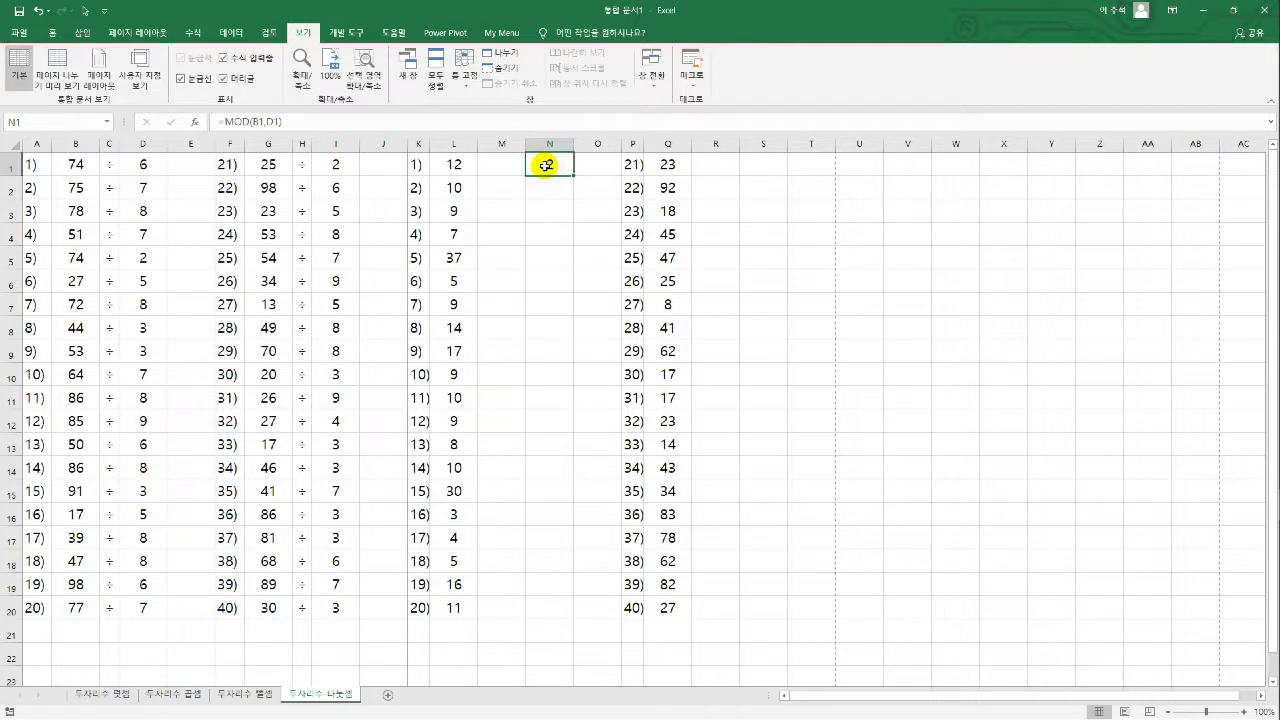
key(ctrl+c)
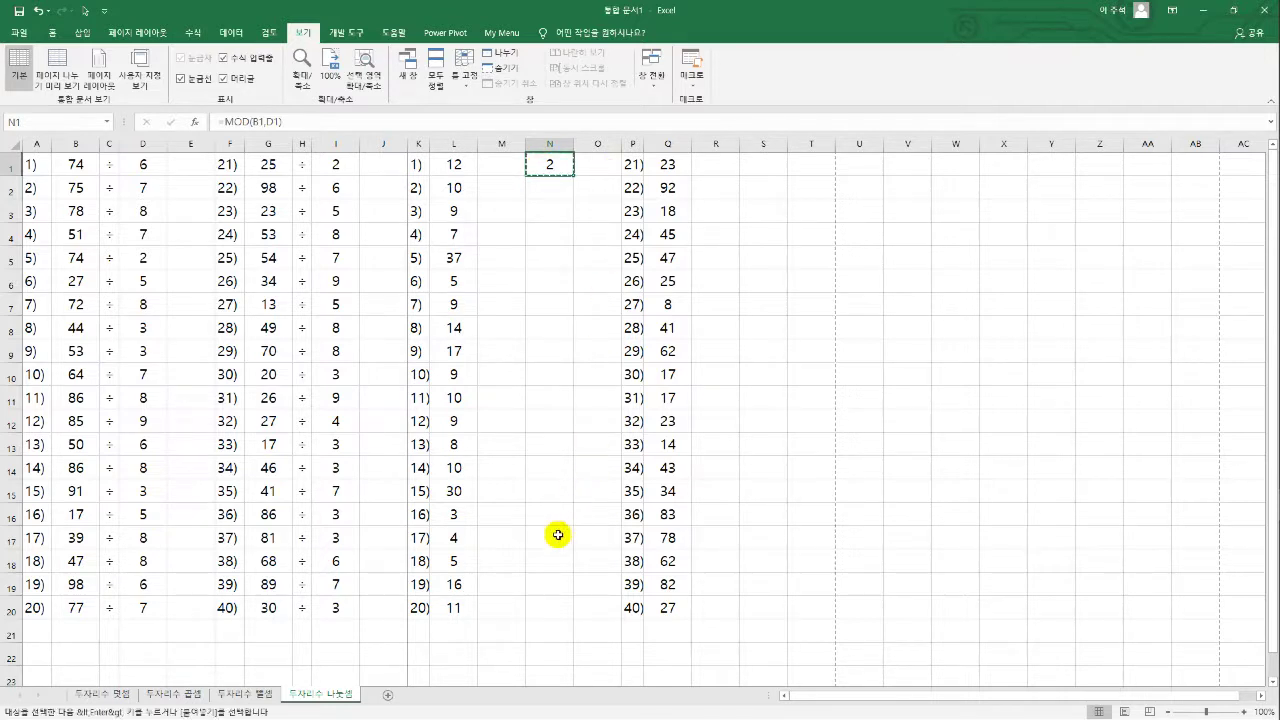
shift+click(545, 605)
key(ctrl+v)
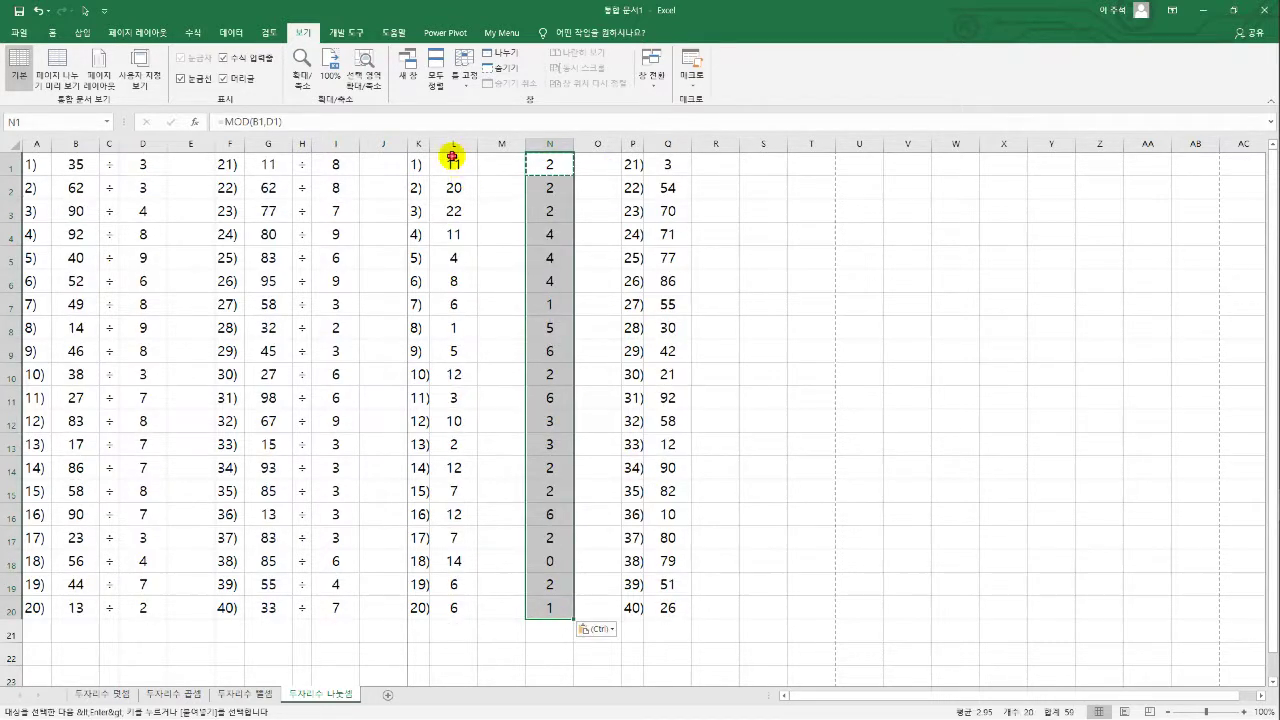
Copy the quotient and remainder columns L1:N20 to Q1 for problems 21 to 40 and recalculate the sheet
click(452, 162)
drag(453, 163, 556, 598)
key(ctrl+c)
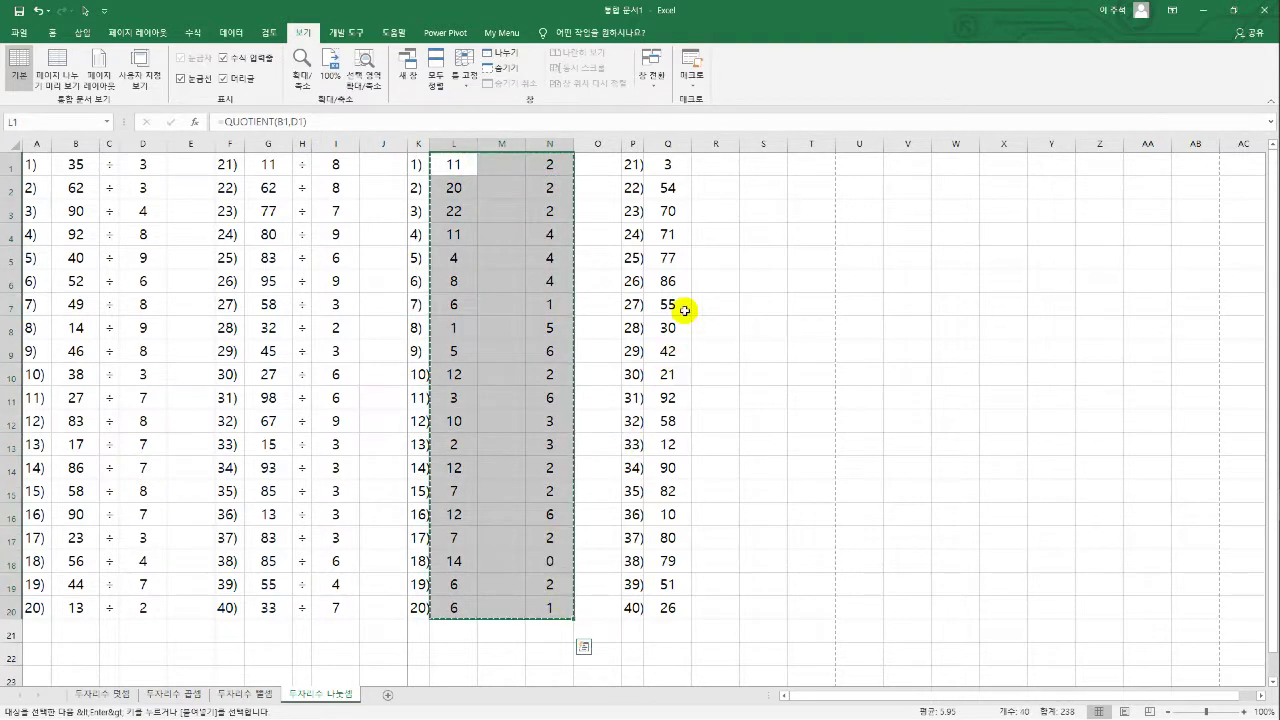
click(668, 164)
key(ctrl+v)
key(F9)
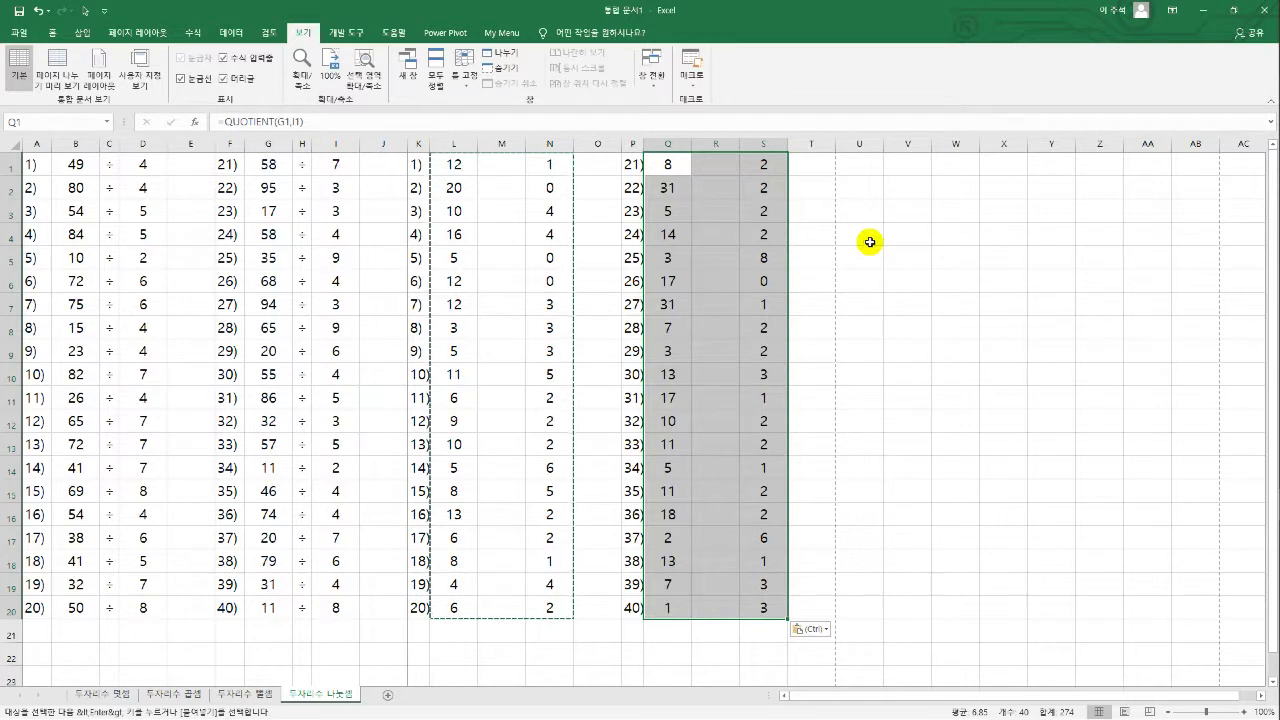
click(862, 236)
Enter an ellipsis "..." in M1 and copy it into M1:M20 between the quotients and remainders
click(510, 166)
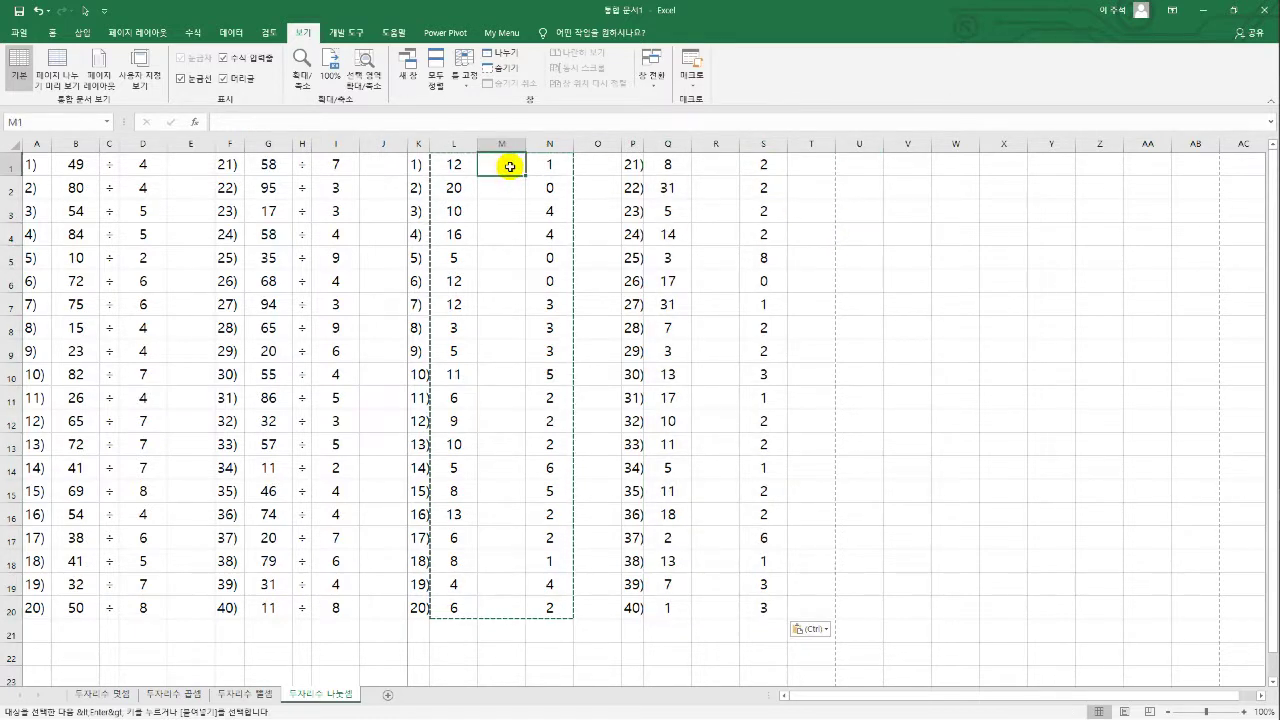
text(...)
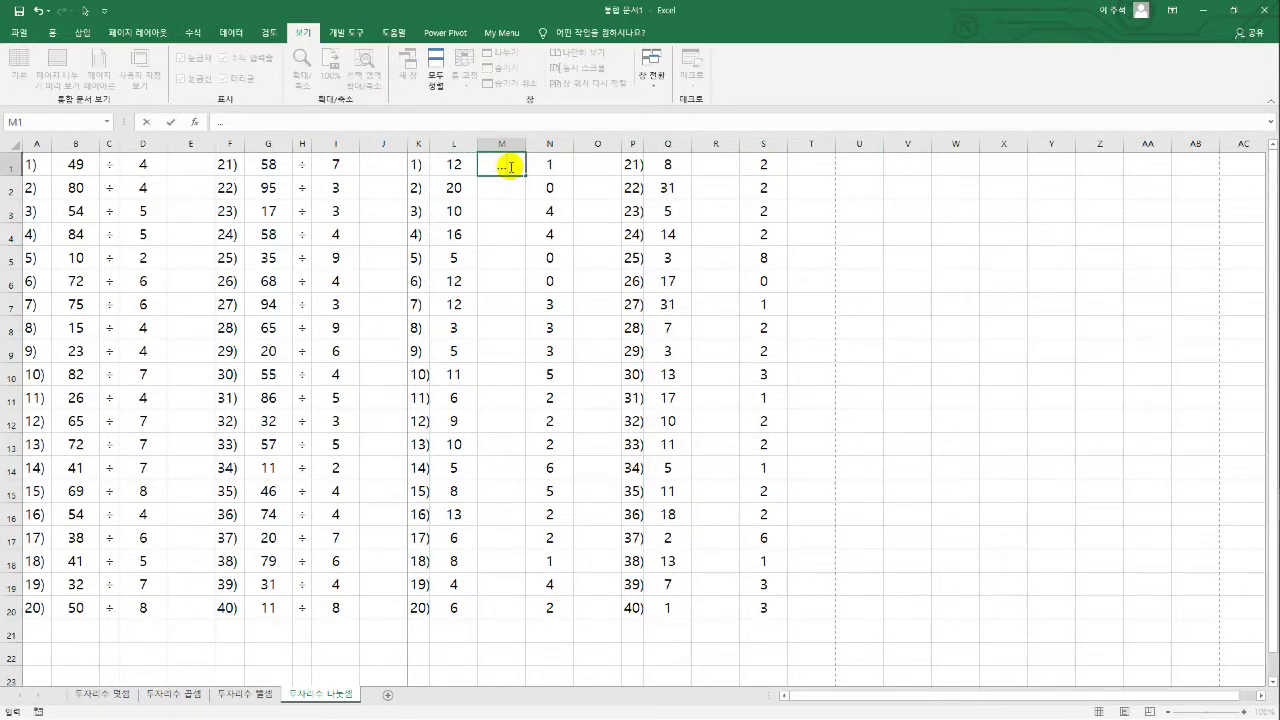
key(ctrl+Return)
key(ctrl+c)
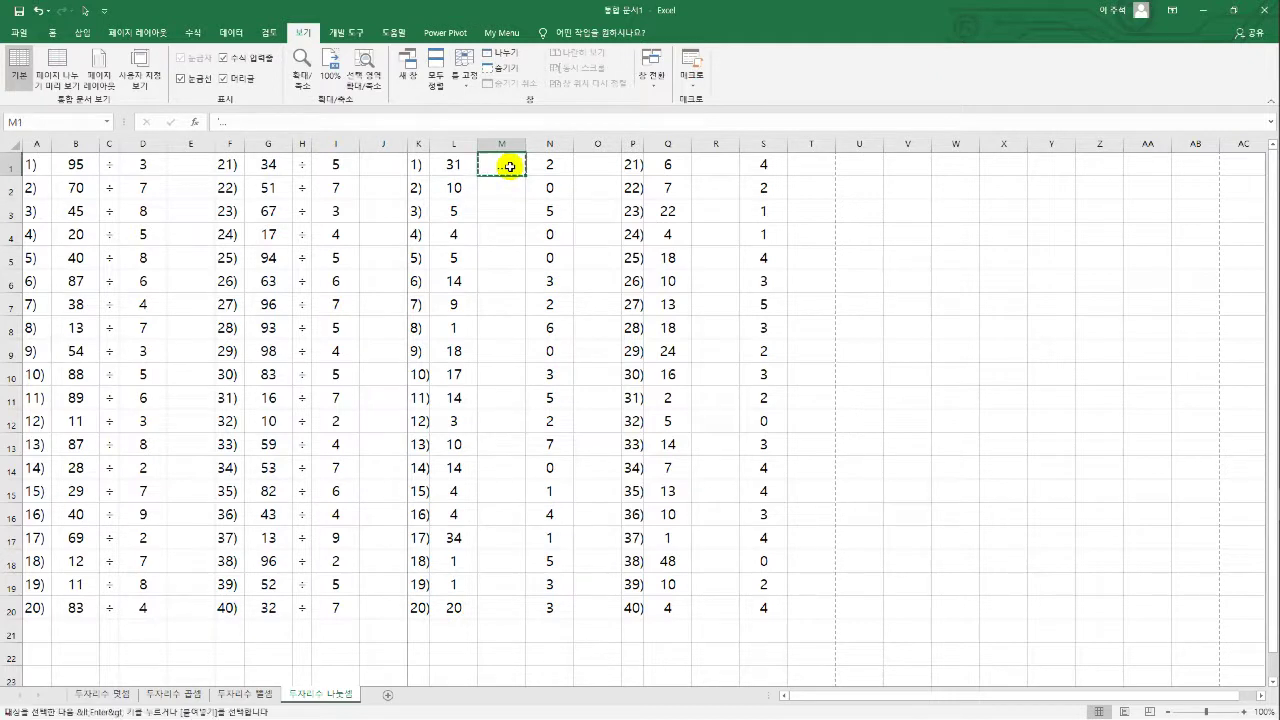
key(Right)
key(ctrl+Down)
key(Left)
key(ctrl+shift+Up)
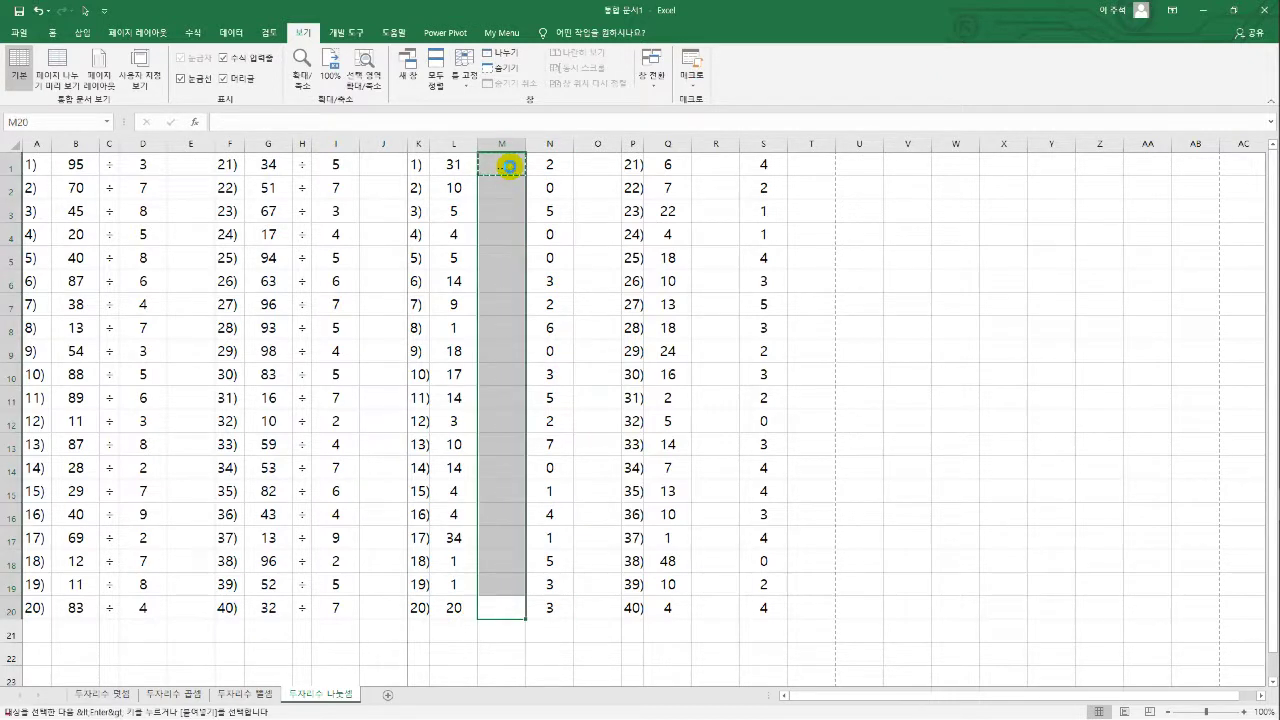
key(ctrl+v)
Paste the ellipsis into R1:R20 for the second answer block and recalculate the random problems
key(Right)
key(Right)
key(Right)
key(Right)
key(Right)
key(ctrl+shift+Up)
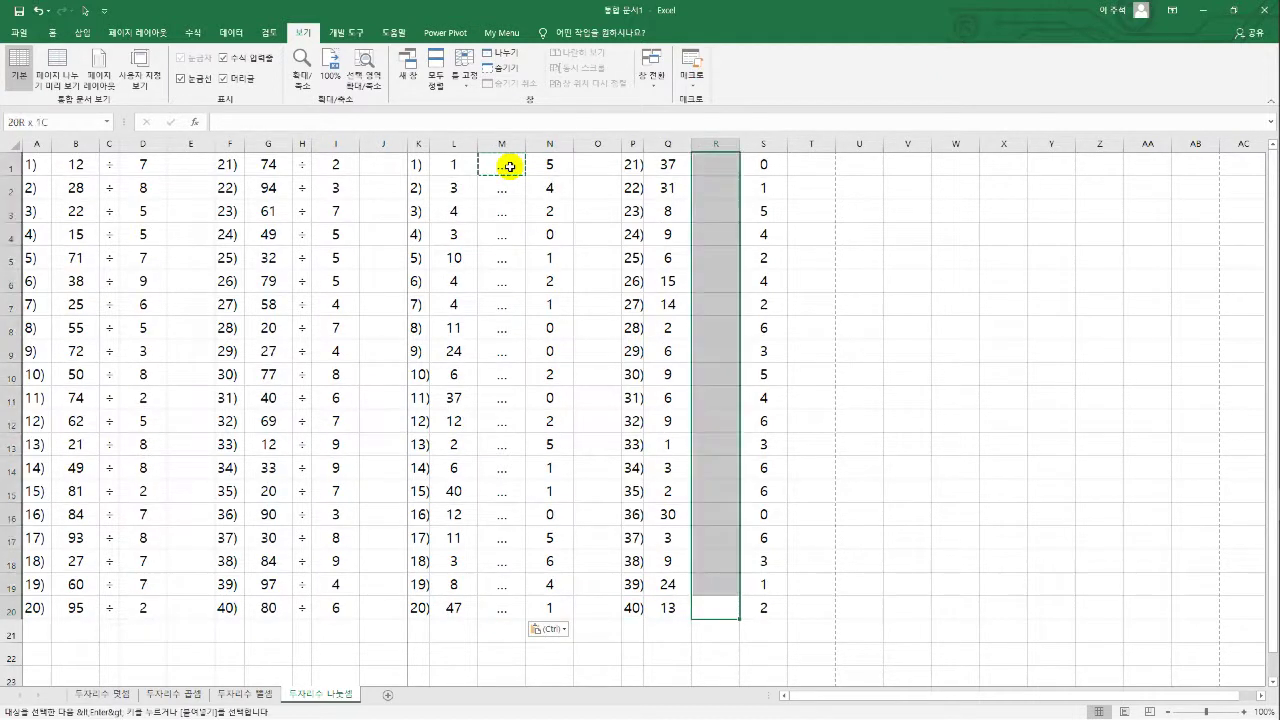
key(ctrl+v)
key(Up)
key(ctrl+Up)
key(Left)
key(Left)
key(Left)
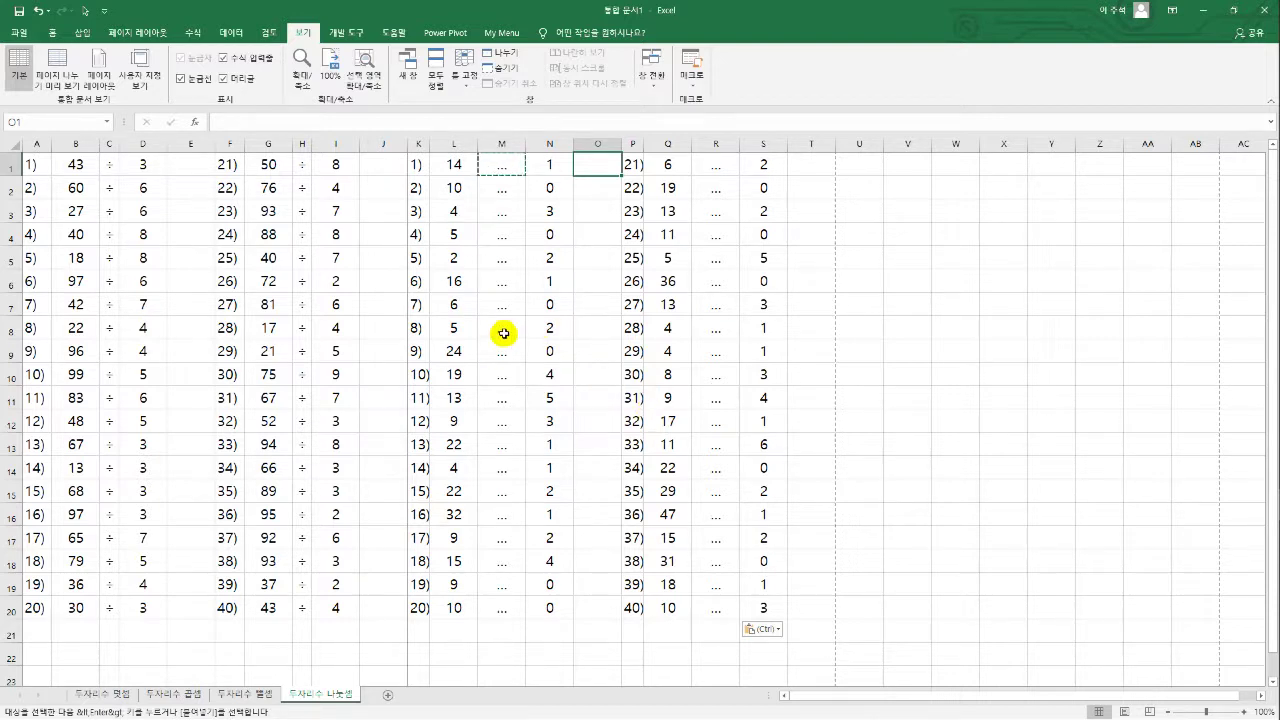
click(282, 284)
key(F9)
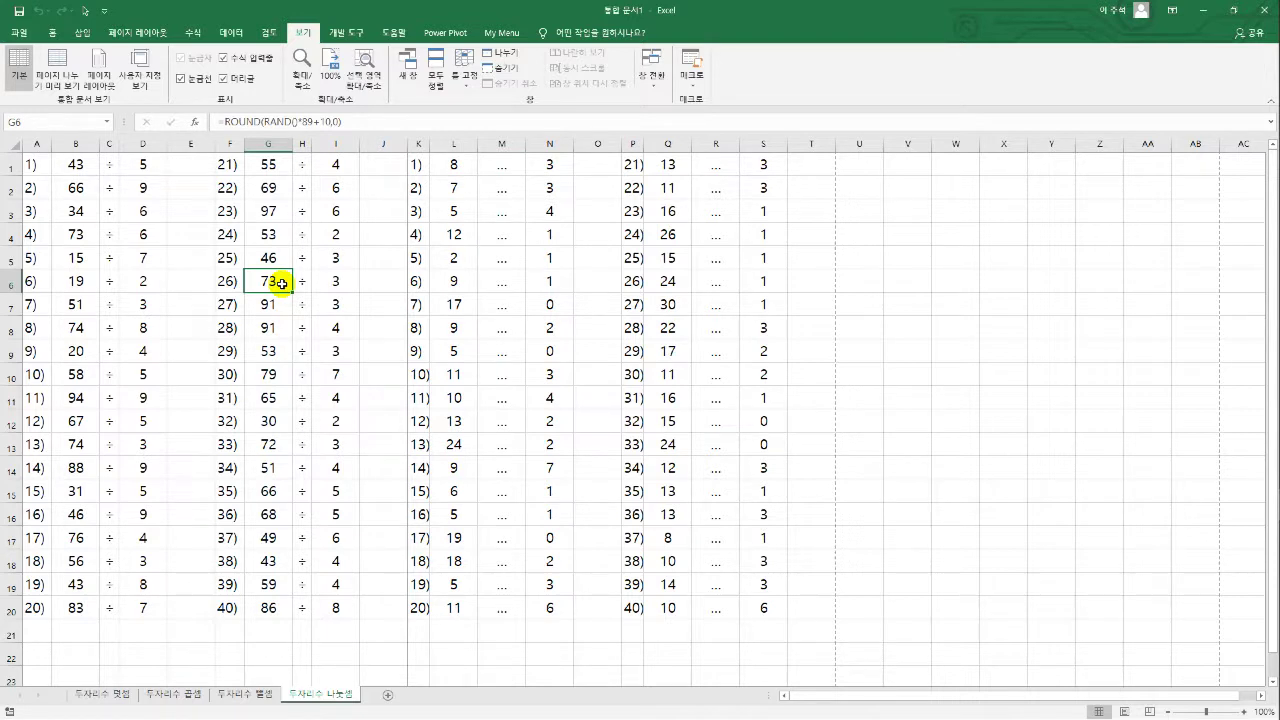
Create a copy of the division sheet 두자리수 나눗셈 at the end of the workbook
right_click(331, 696)
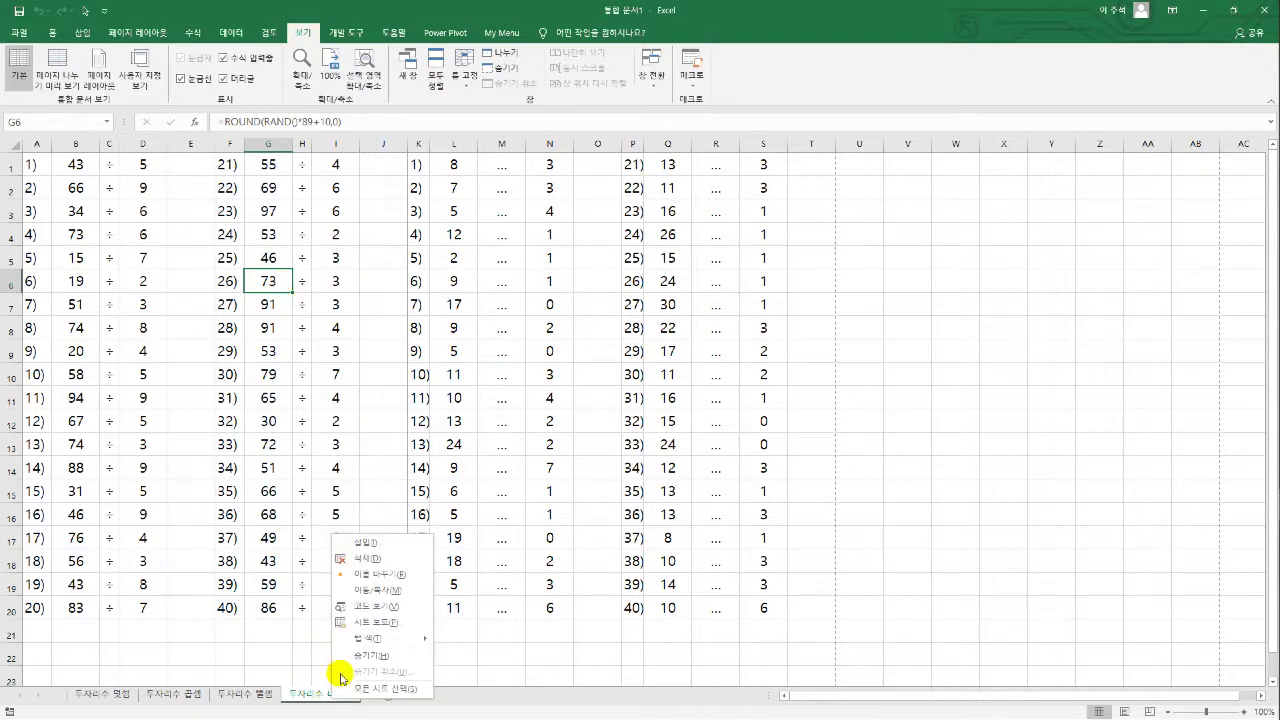
click(380, 590)
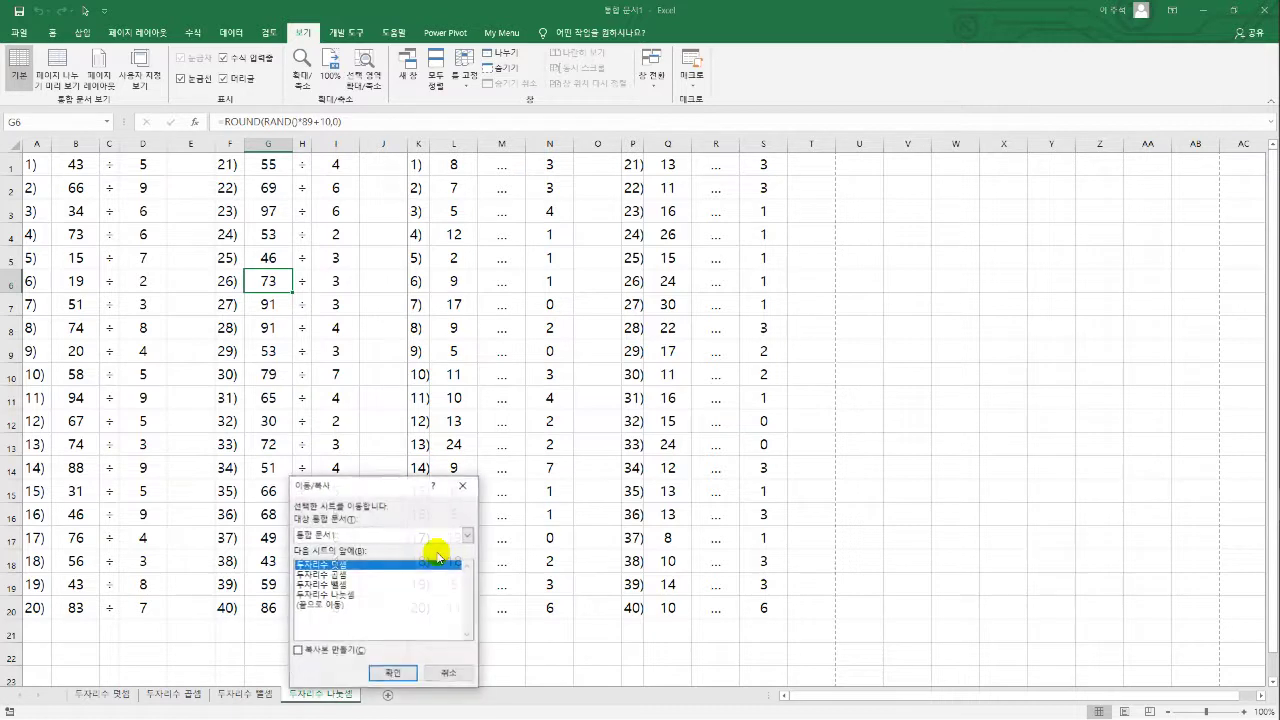
click(298, 650)
click(320, 604)
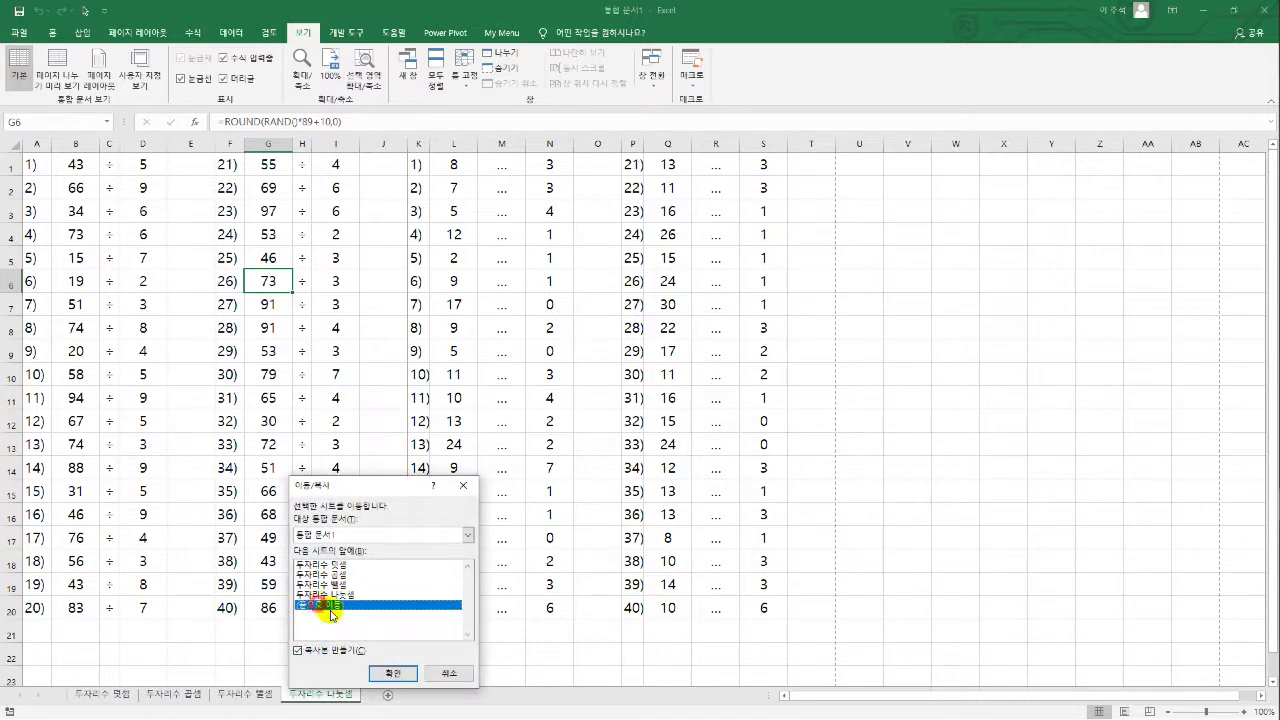
click(396, 674)
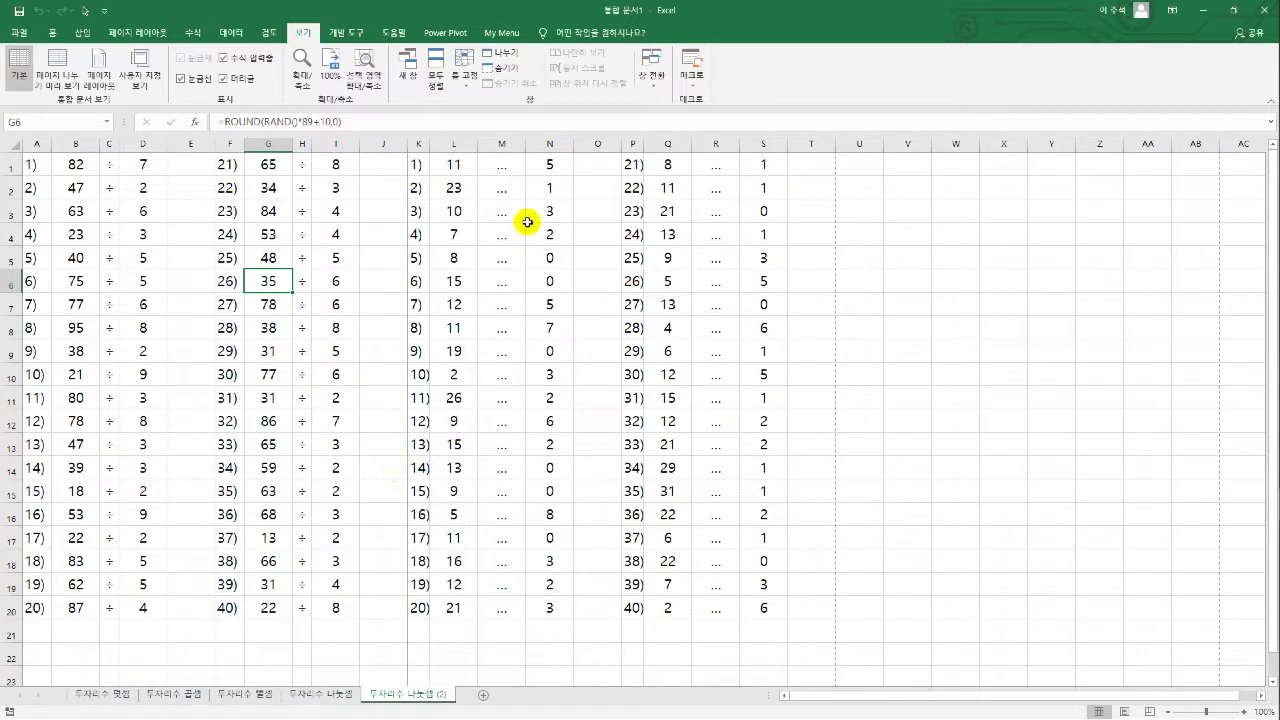
Clear the ellipses and remainders from columns M:N and R:S on the copied division sheet
click(503, 145)
shift+click(553, 145)
key(Delete)
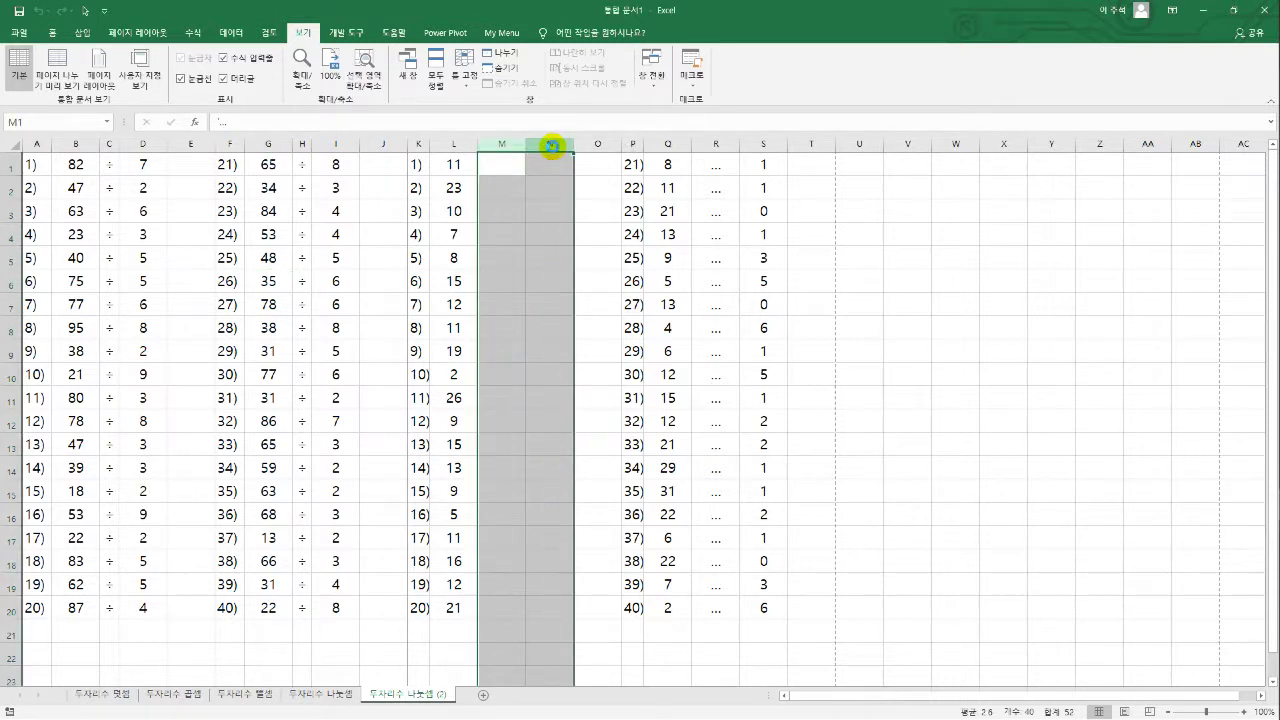
click(717, 145)
shift+click(794, 145)
key(Delete)
click(458, 168)
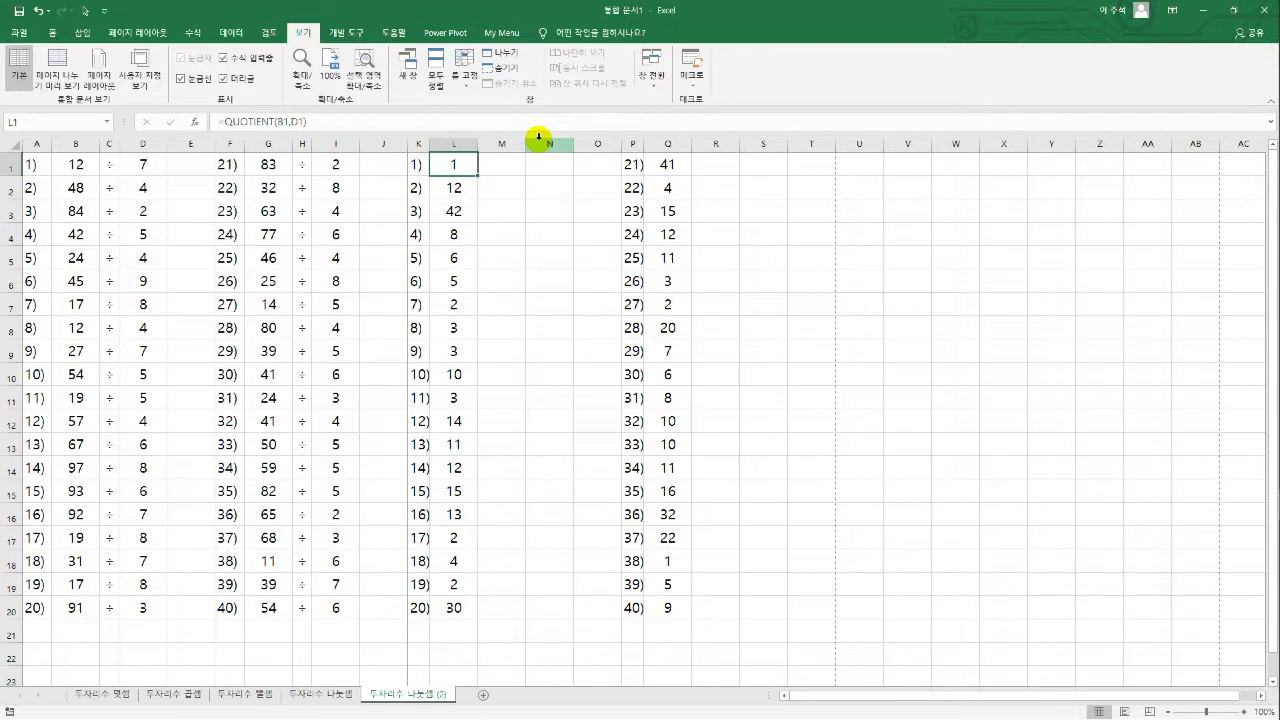
Replace the quotient formula in L1 with =B1/D1
key(F2)
text(=)
click(90, 158)
text(/)
click(146, 163)
text(=)
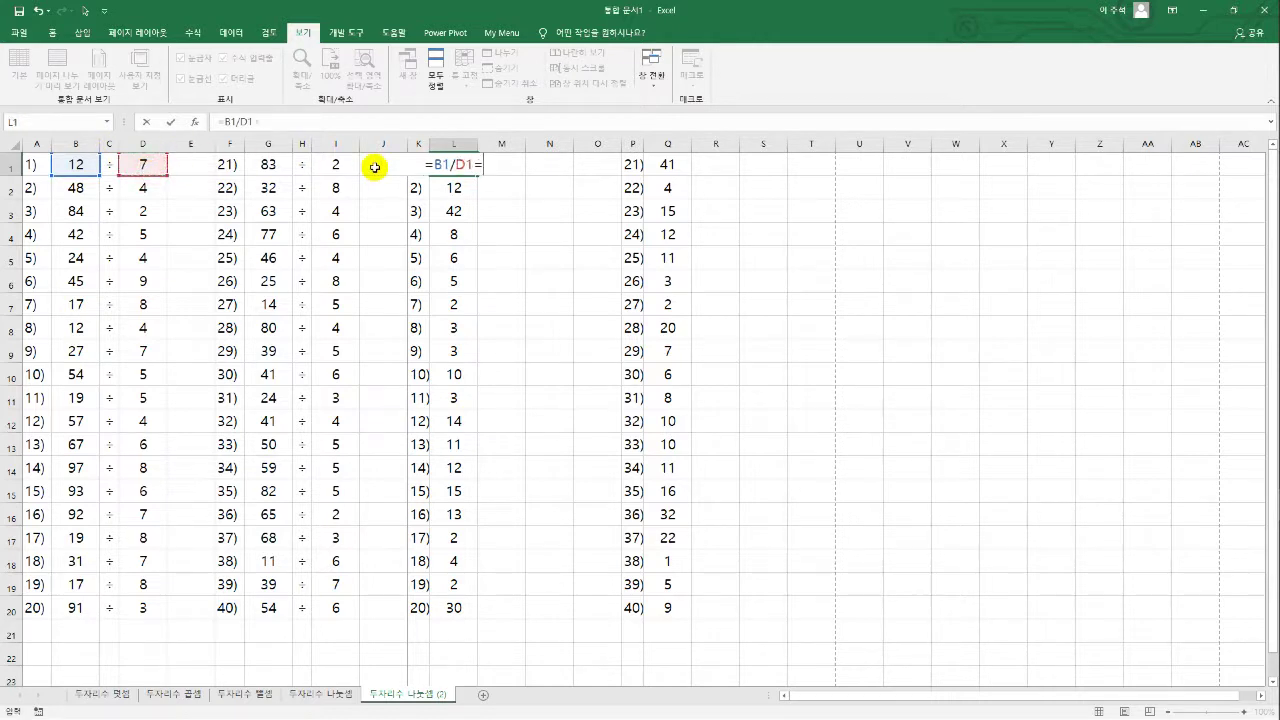
key(BackSpace)
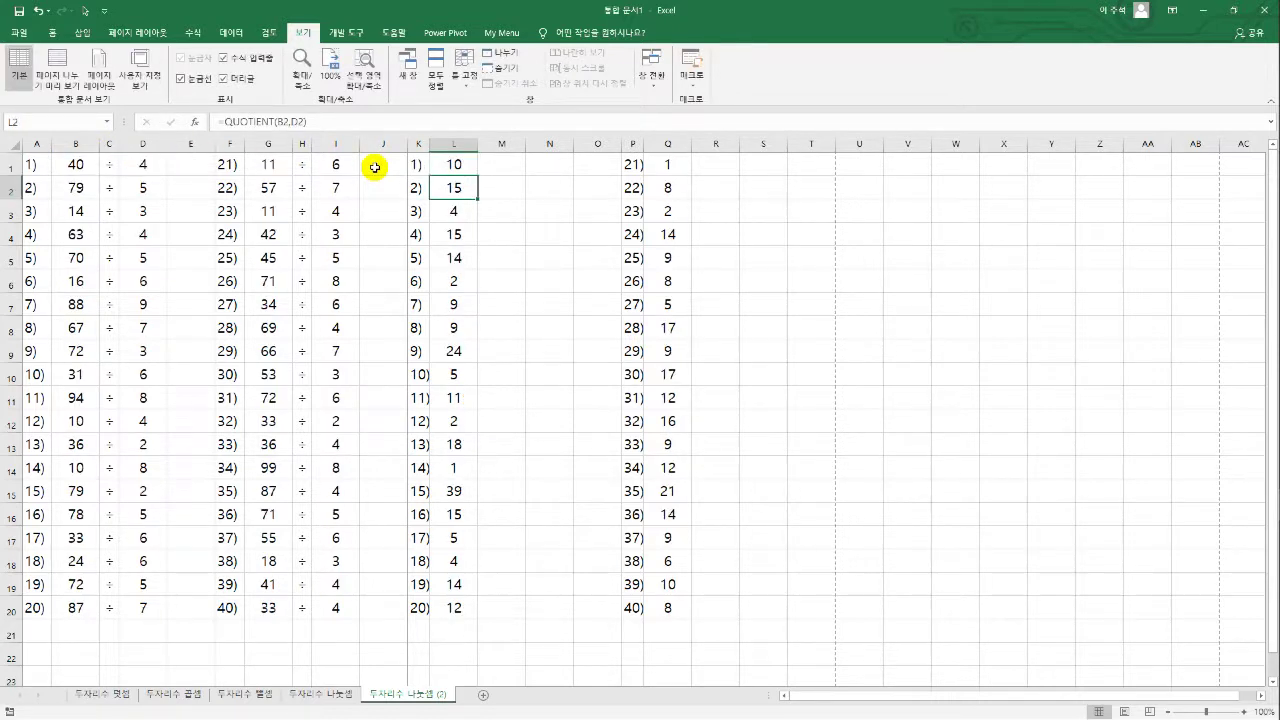
Fill the division formula in L1 down through L20
click(463, 163)
double_click(478, 174)
click(517, 192)
key(Escape)
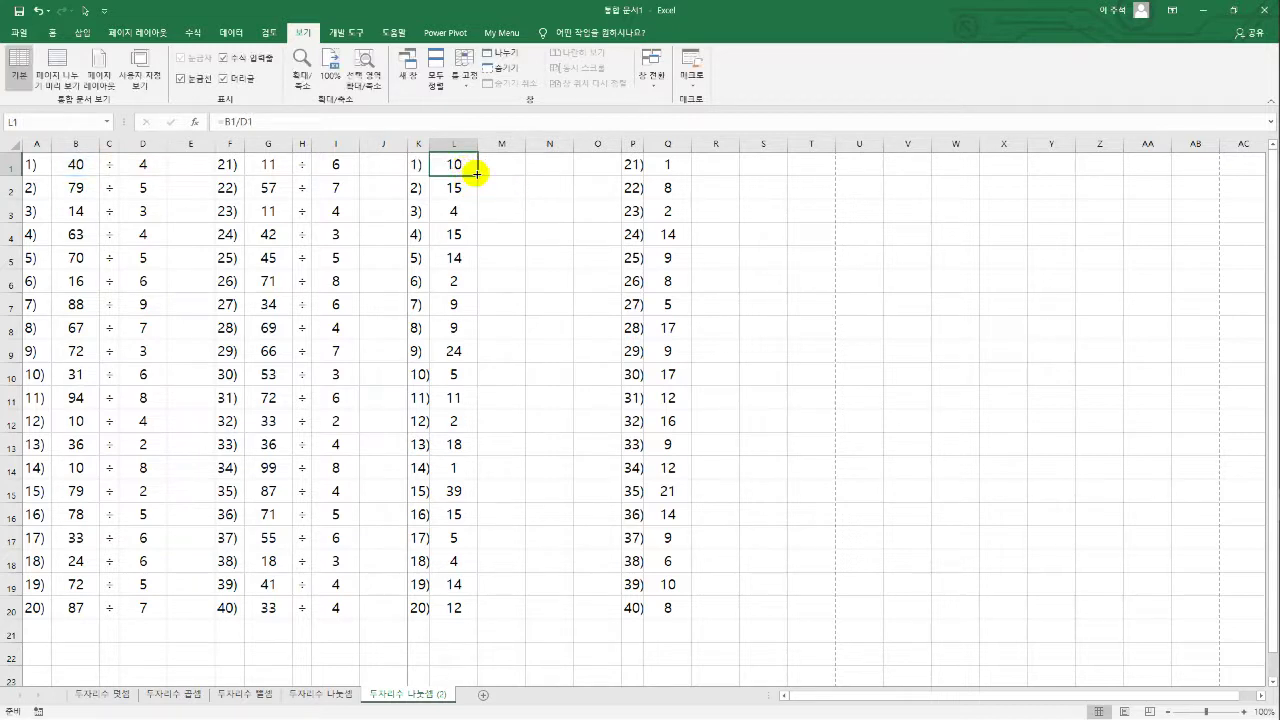
double_click(478, 174)
Copy the division formulas from L1:L20 into the second answer block, Q1:Q20
key(ctrl+c)
key(Right)
key(Right)
key(Right)
key(Right)
key(Right)
key(ctrl+v)
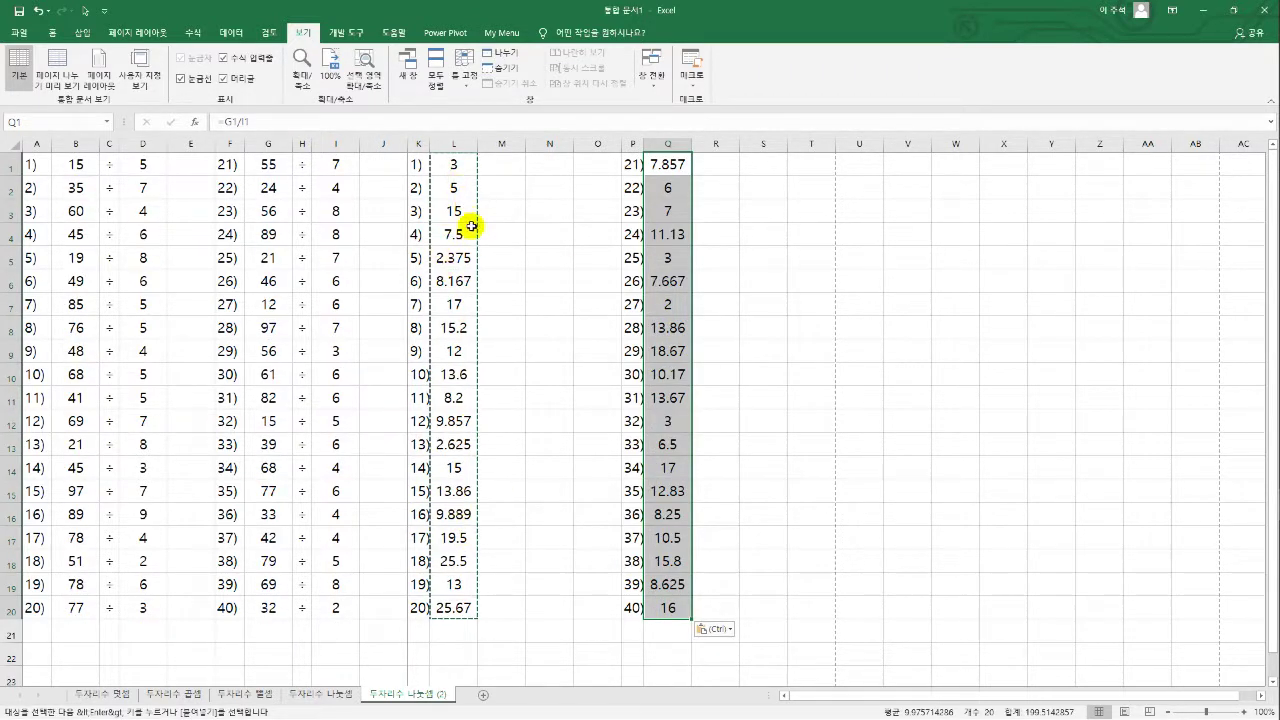
Replace the dividend formula in B1 with =D1 * ROUND(RAND()*QUOTIENT(99,D1),0) so the dividend is a multiple of the divisor
click(80, 170)
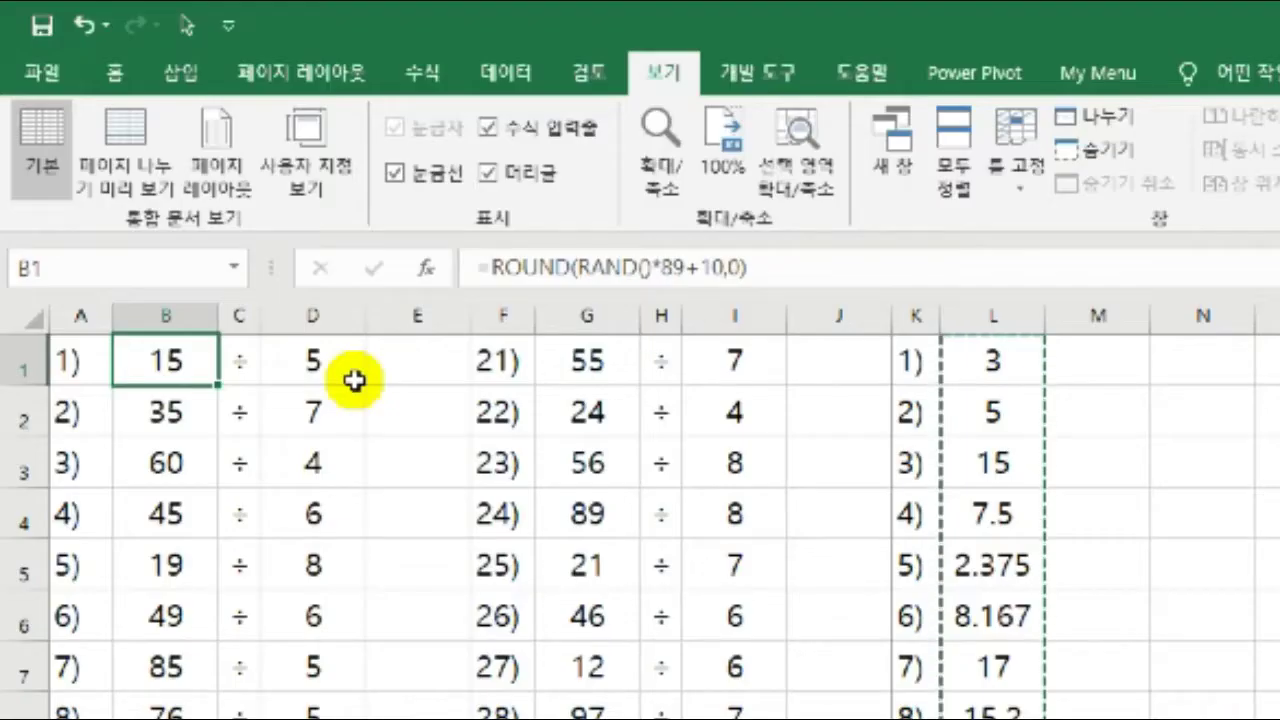
text(=)
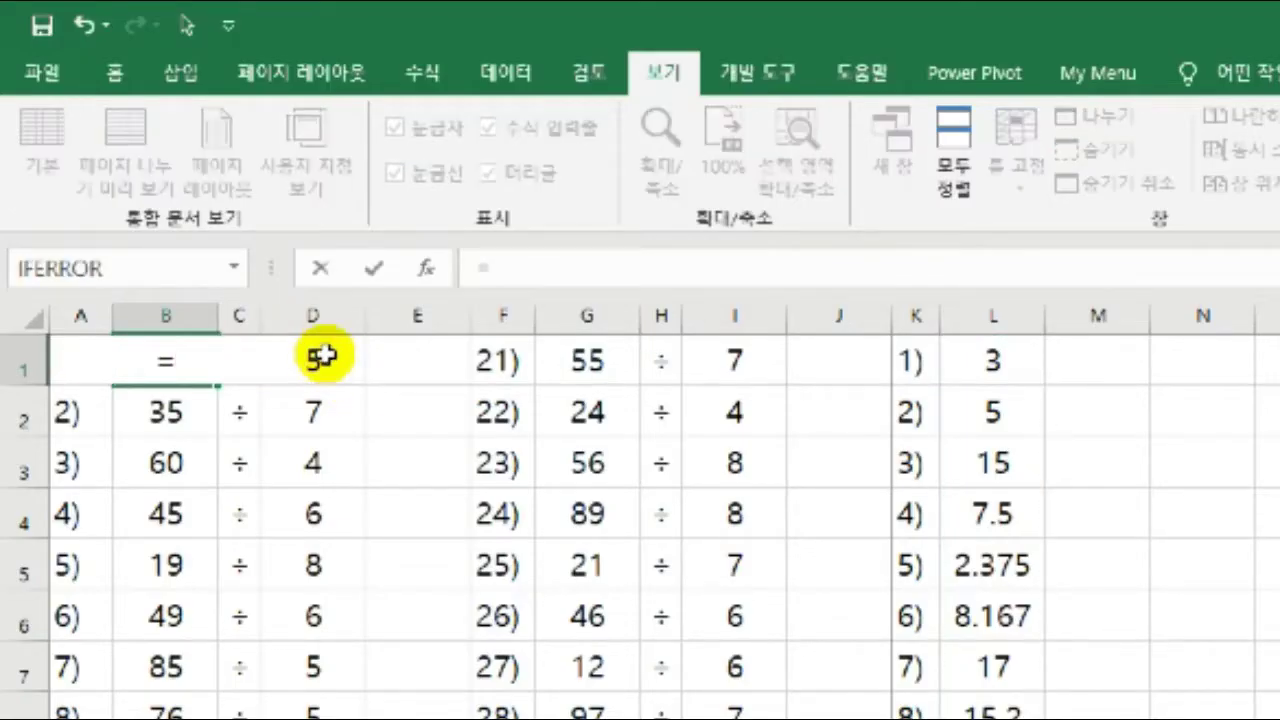
click(323, 353)
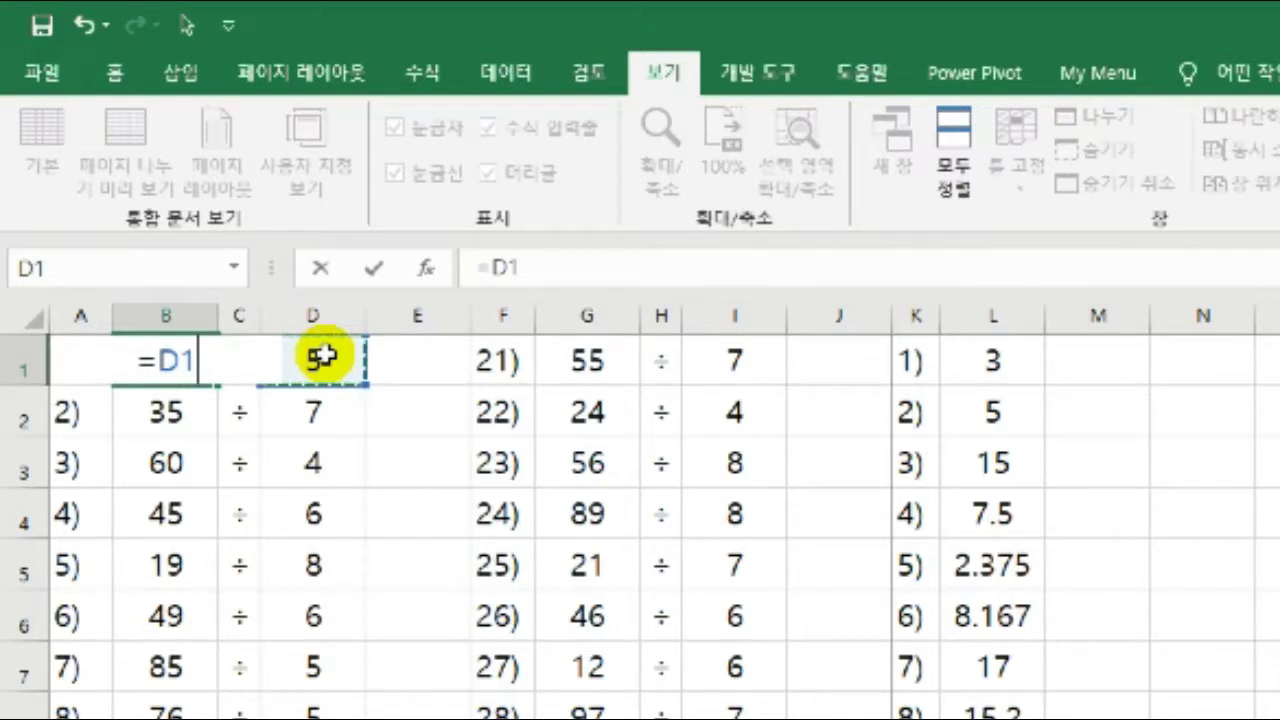
text(* ro)
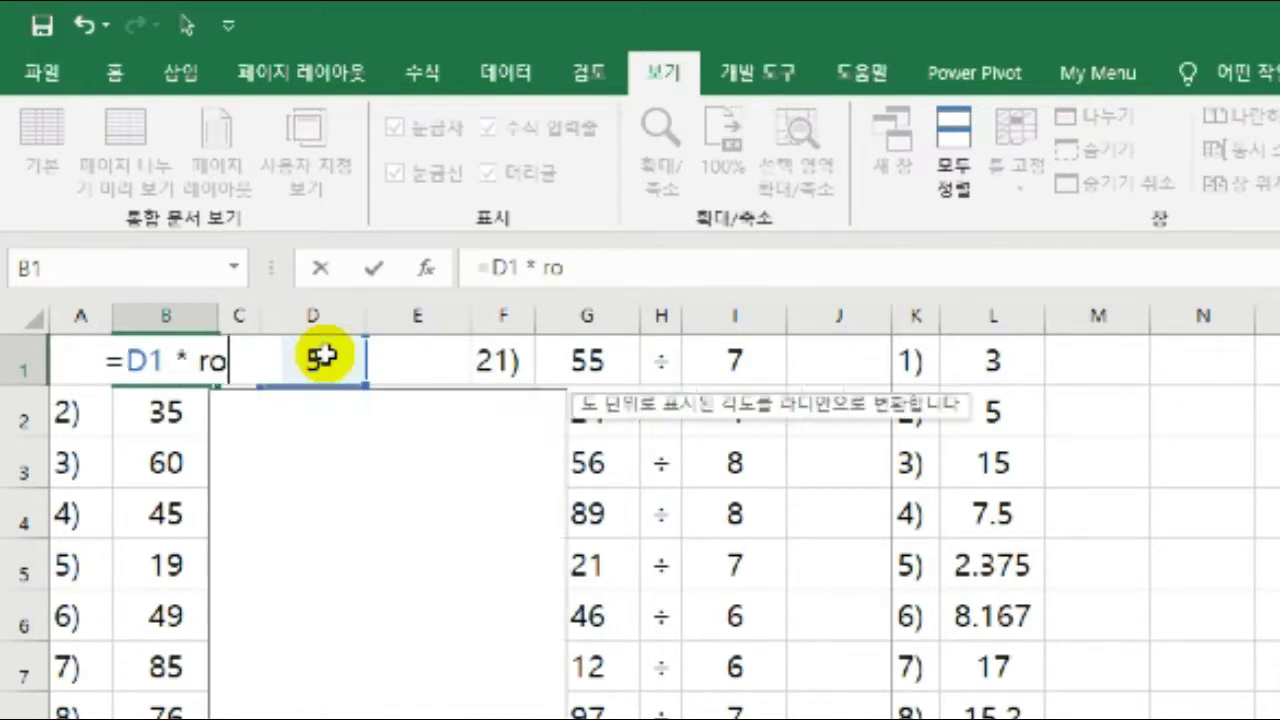
text(und(rand)
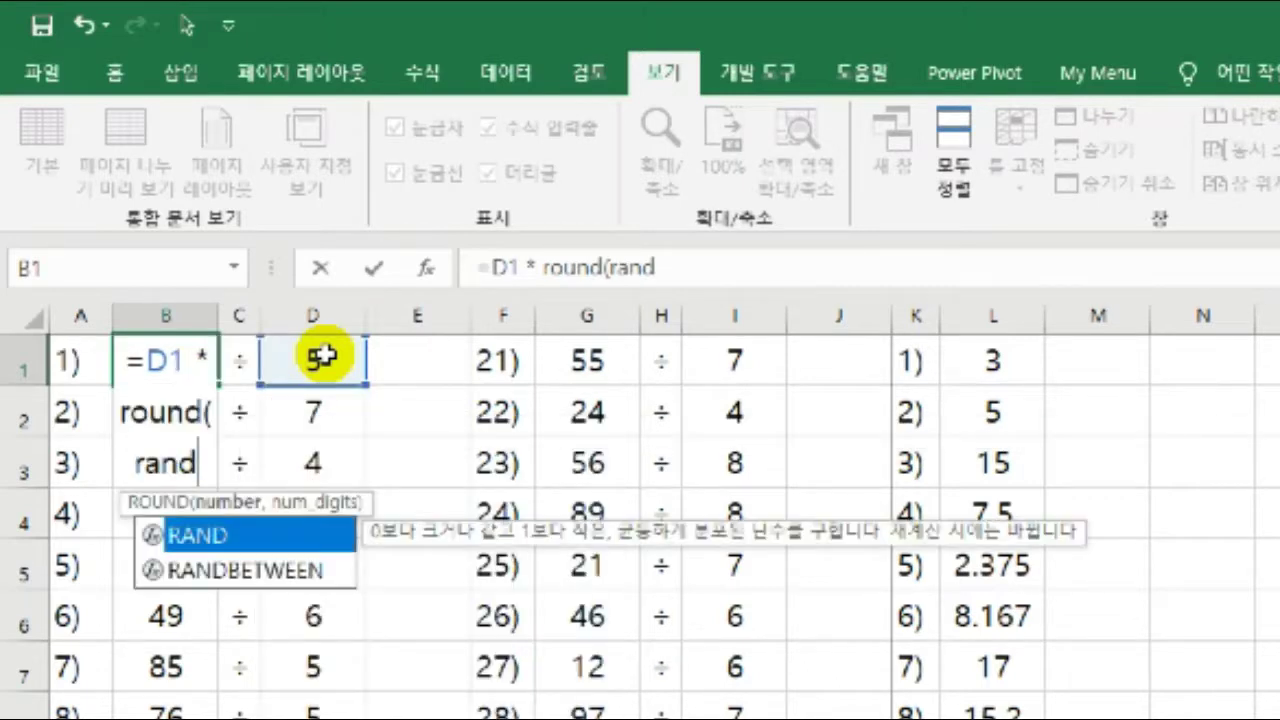
text(()
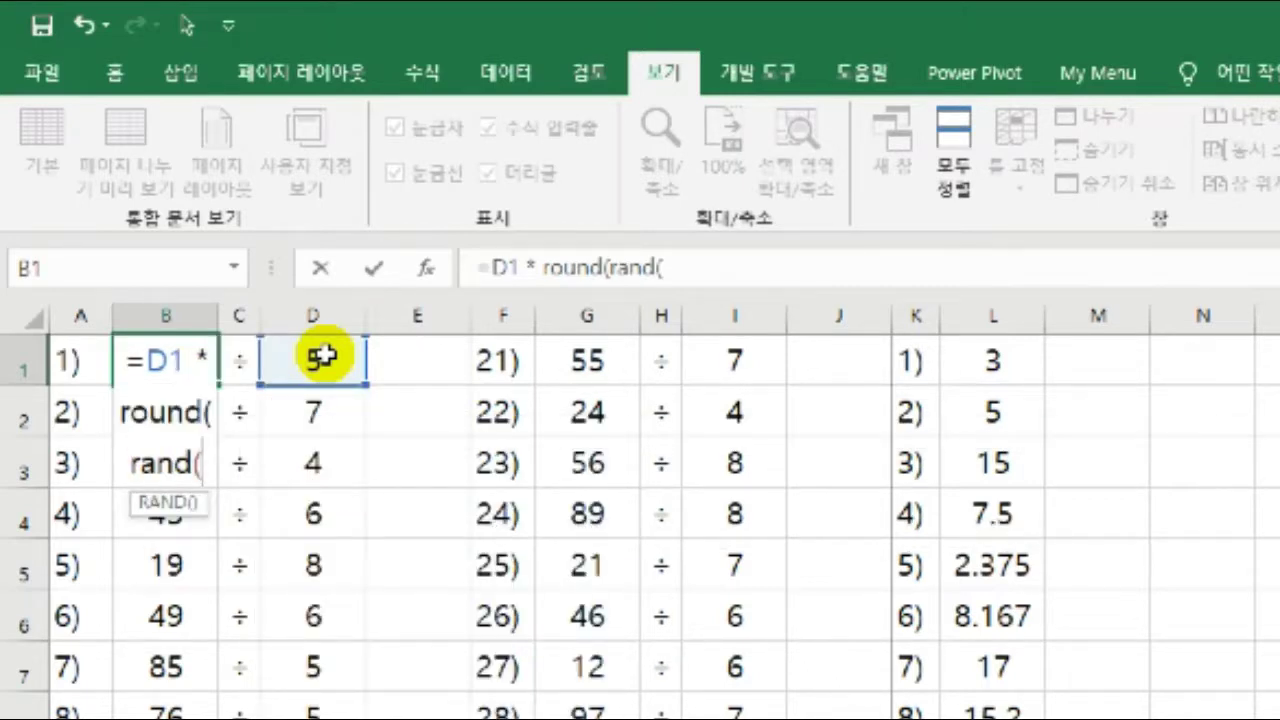
text())
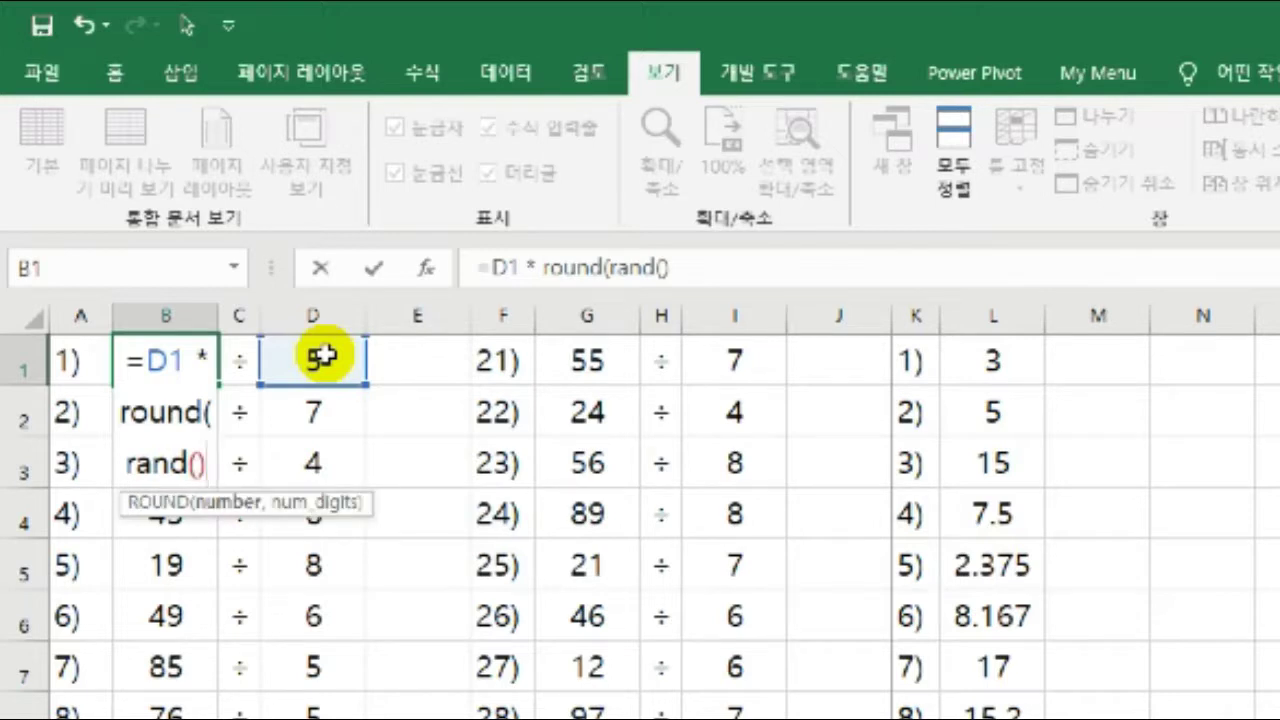
text(*q)
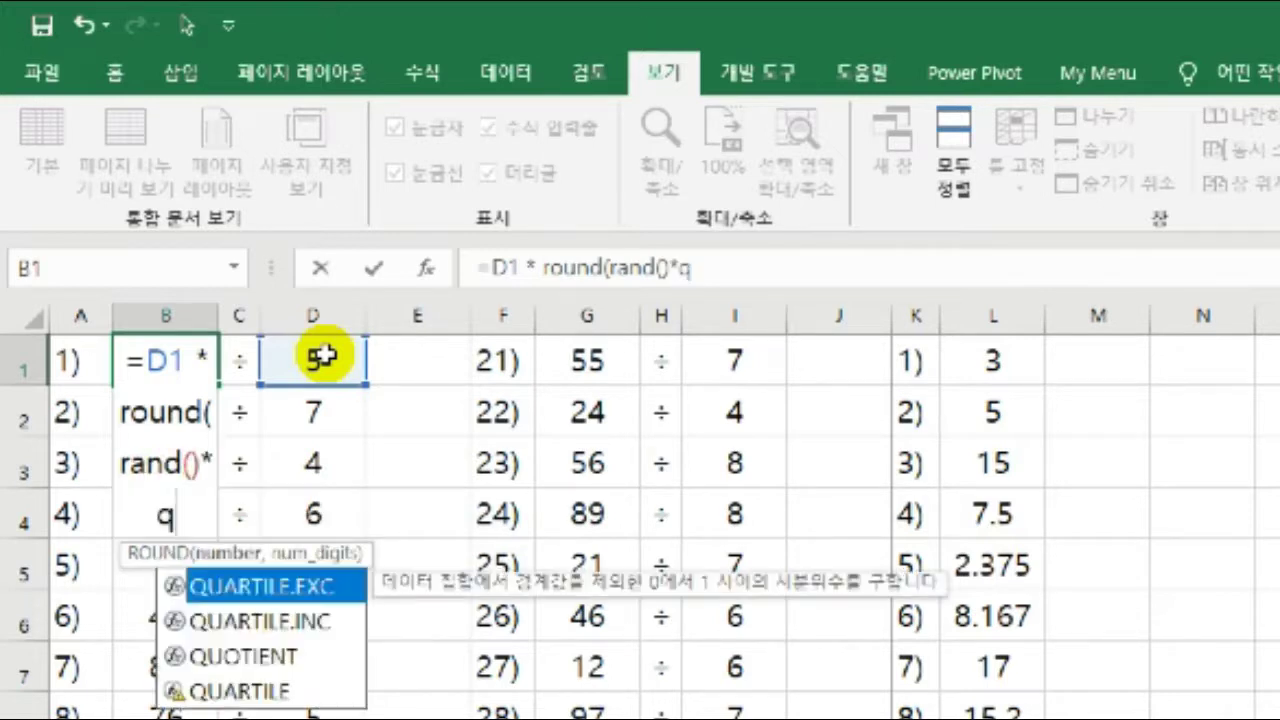
click(296, 656)
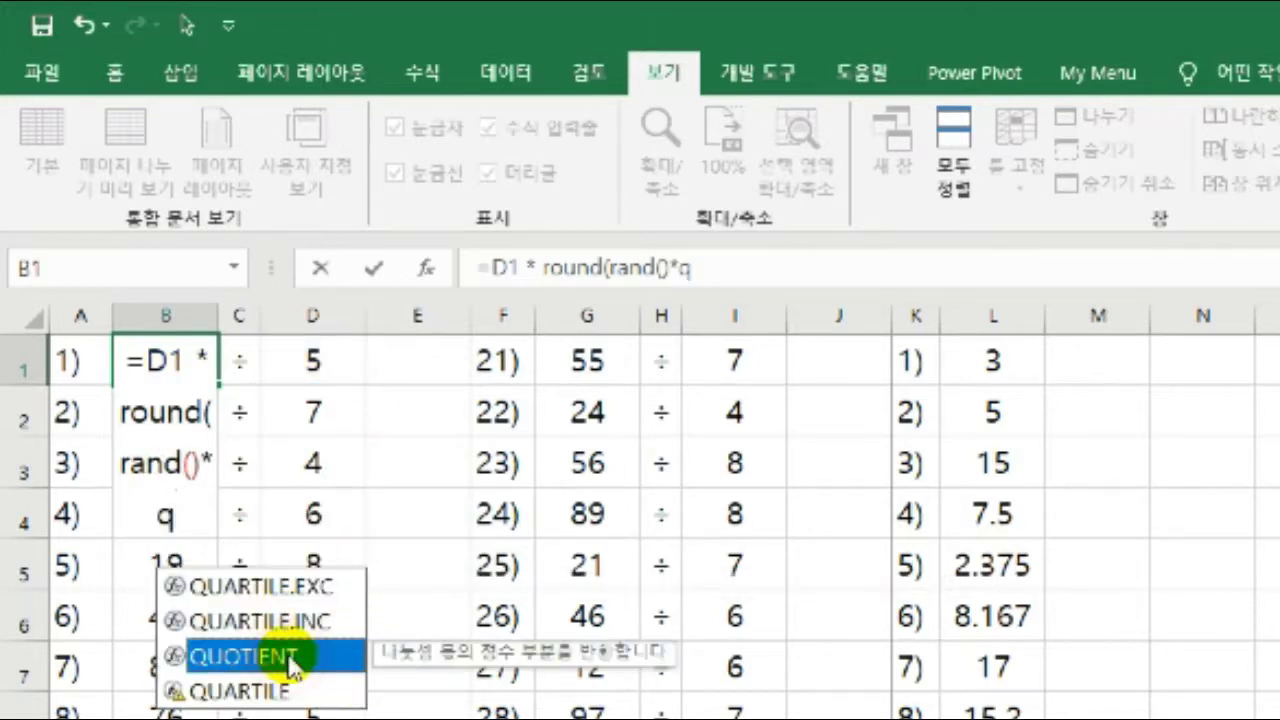
double_click(292, 660)
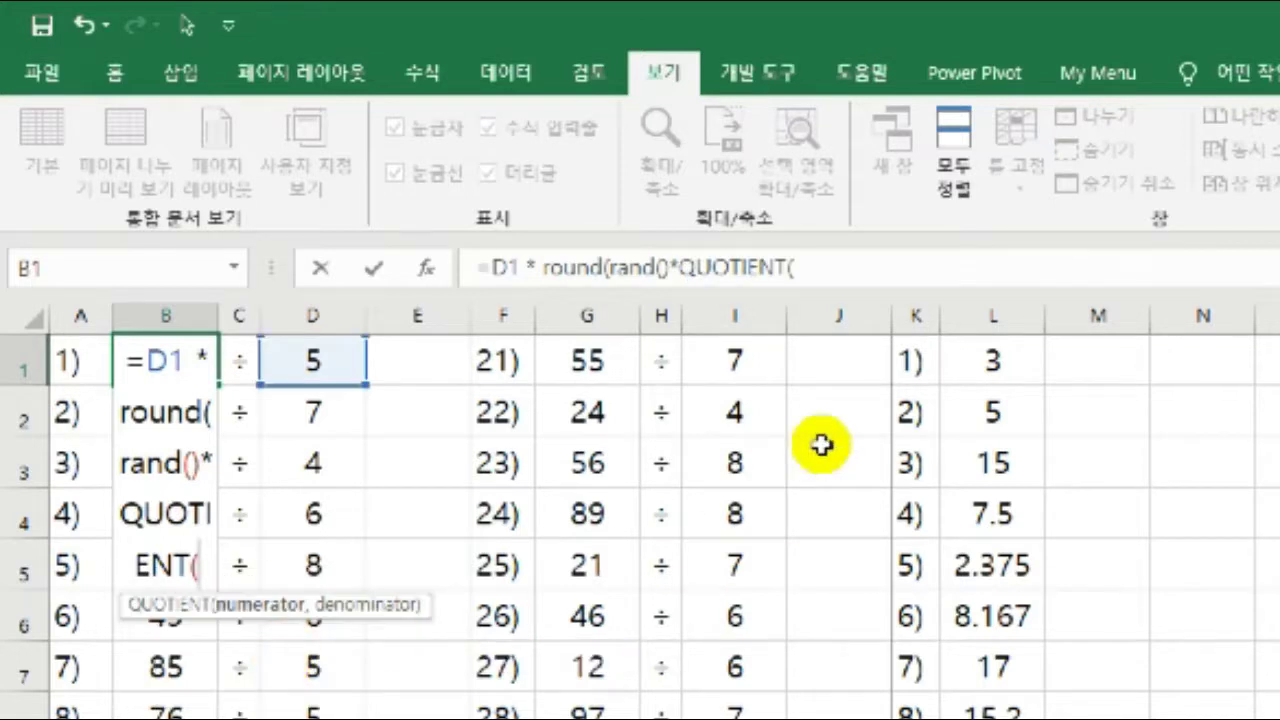
text(99)
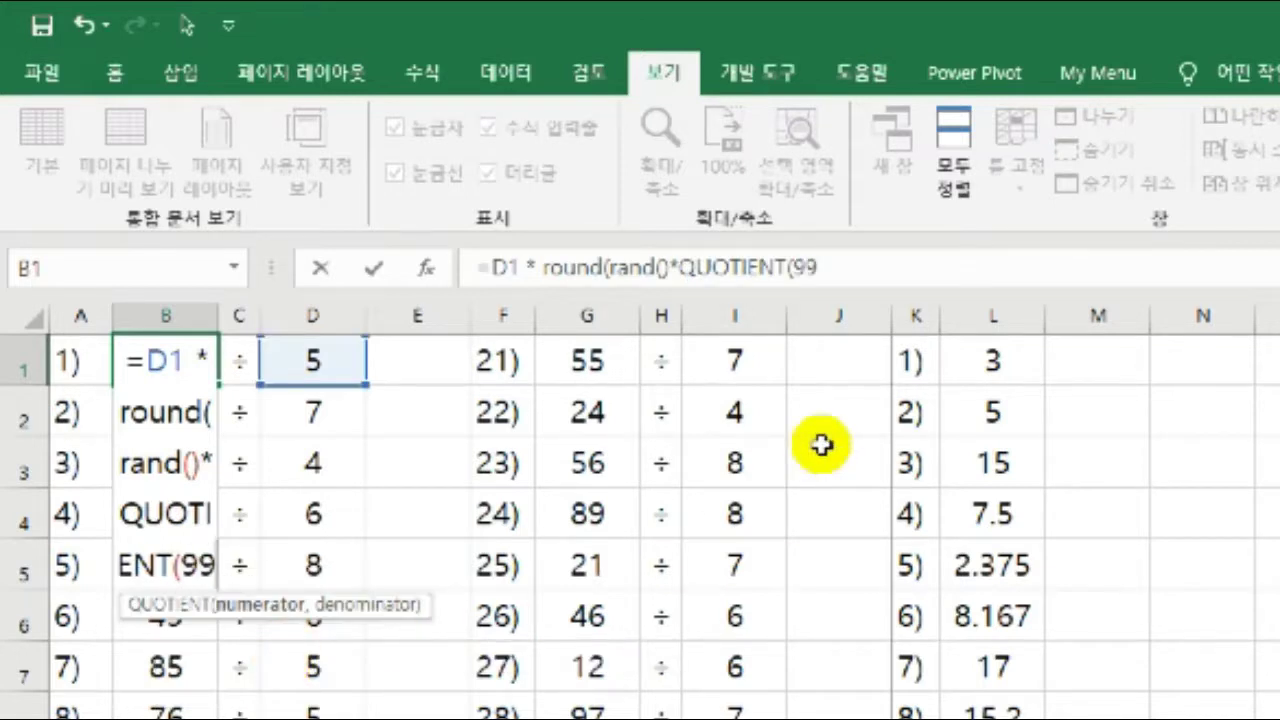
text())
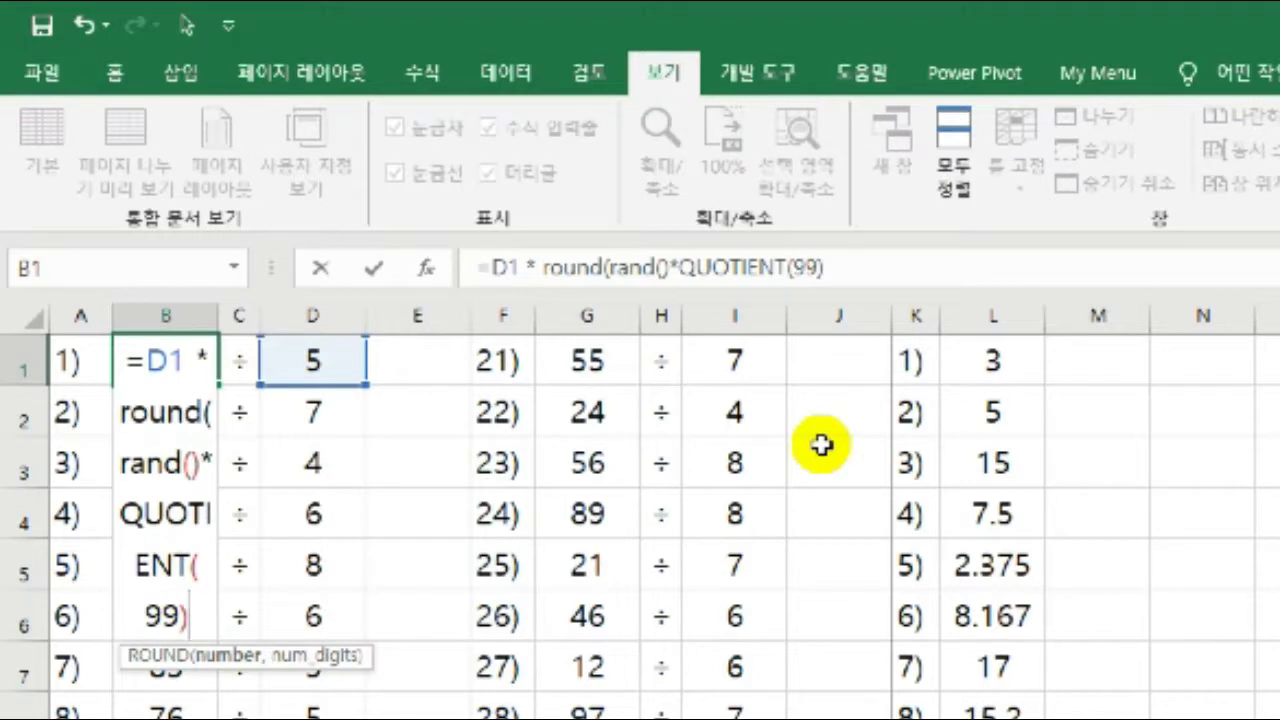
key(BackSpace)
text(,)
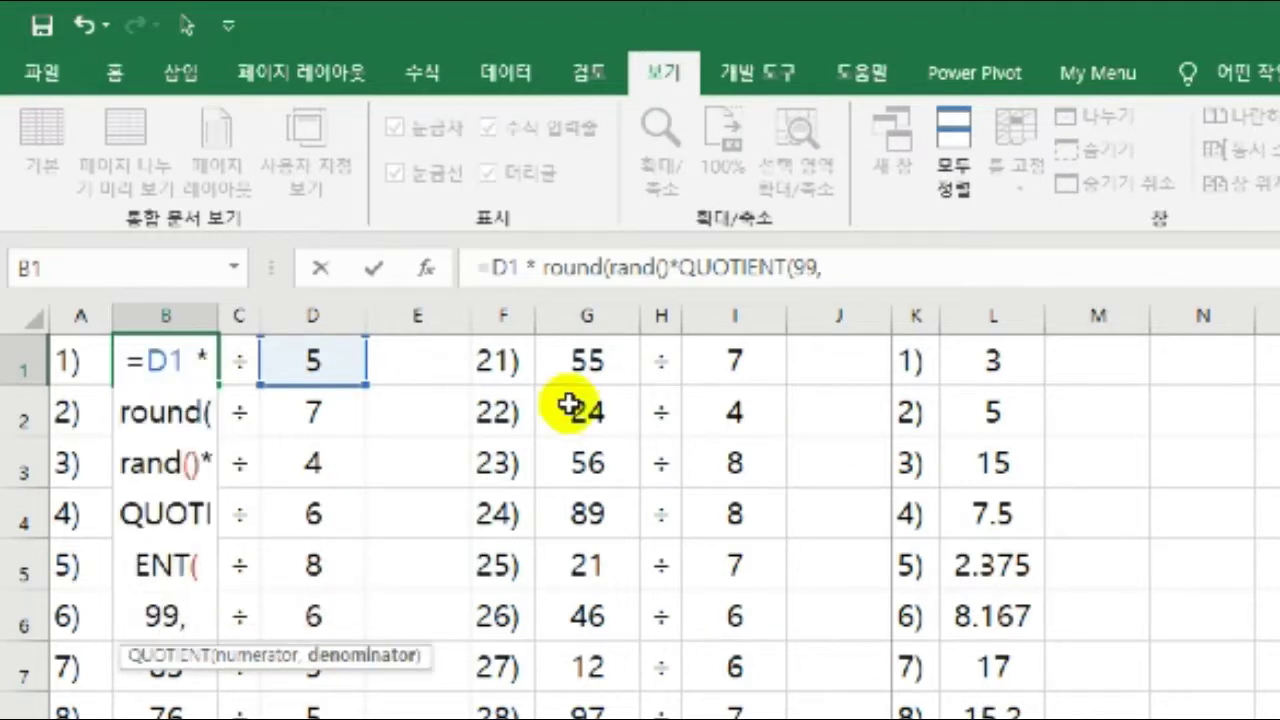
click(340, 362)
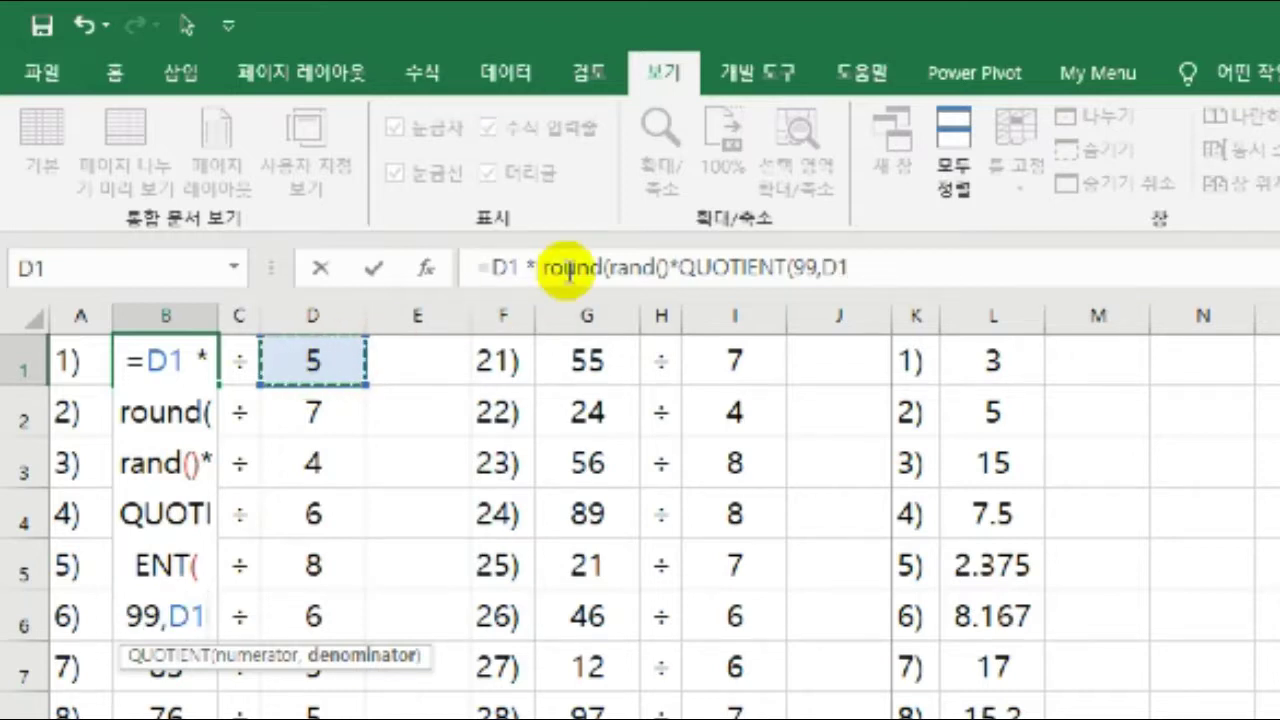
text())
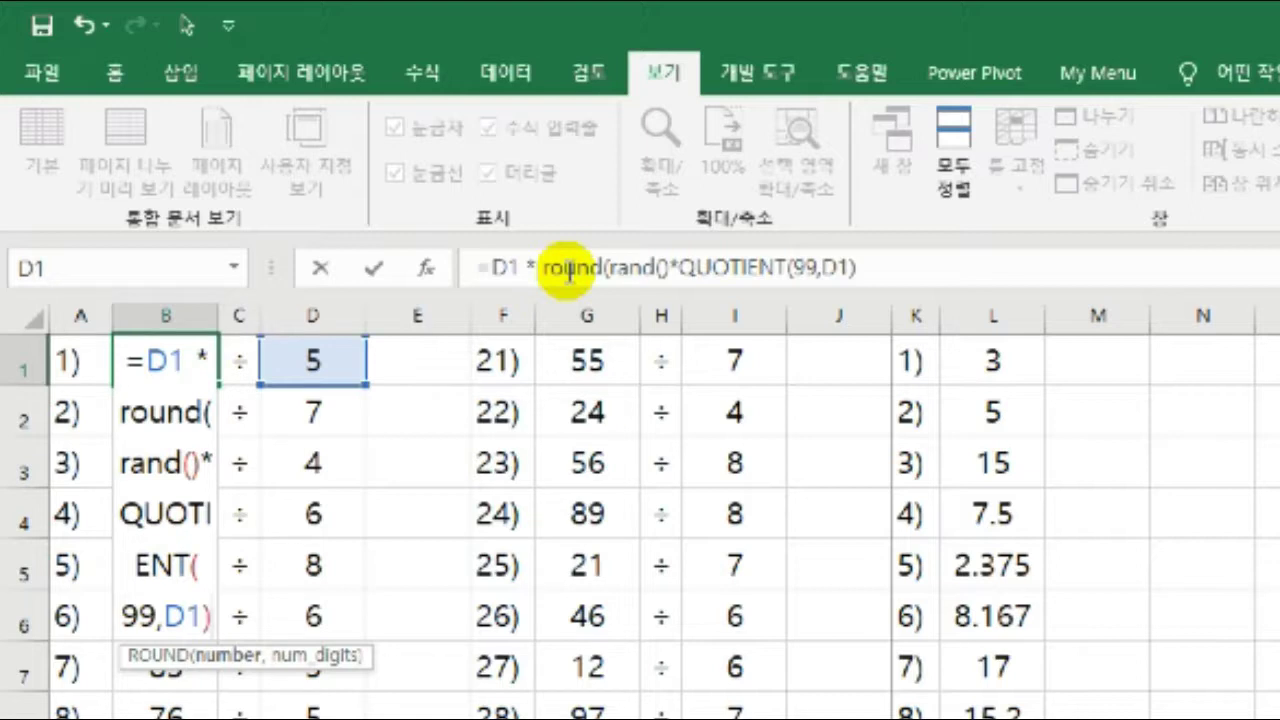
text(,)
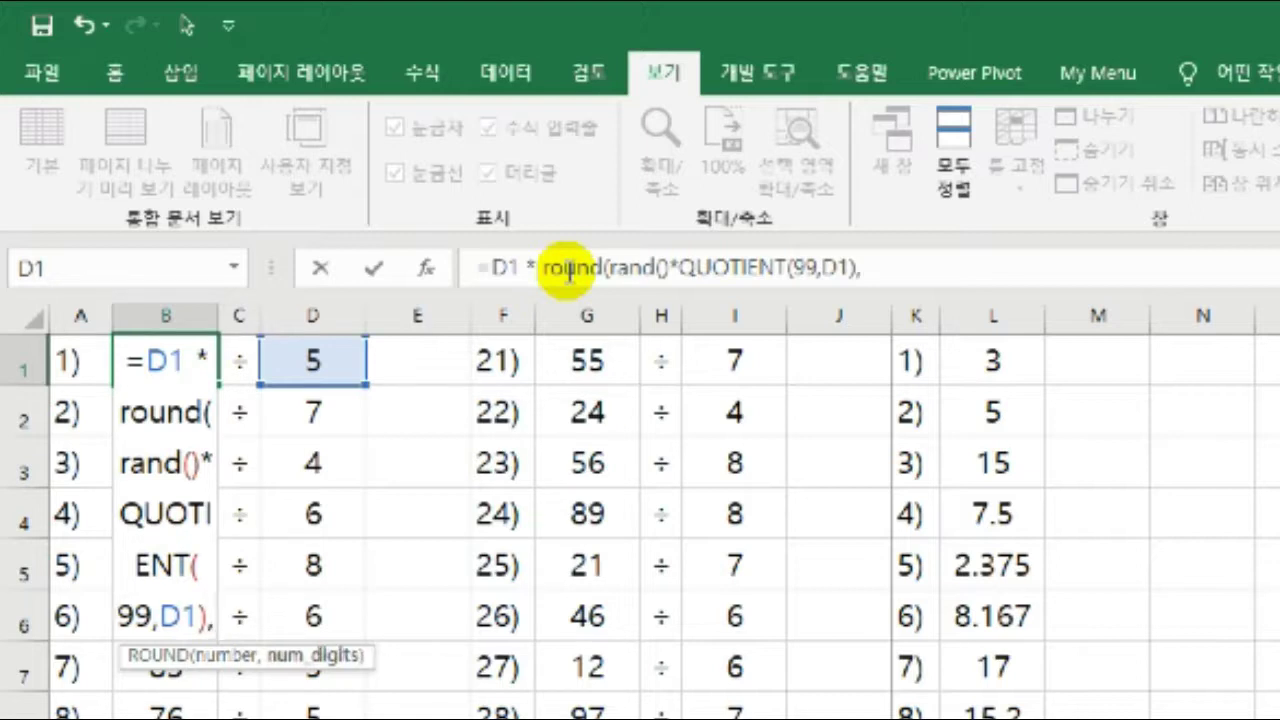
text(0))
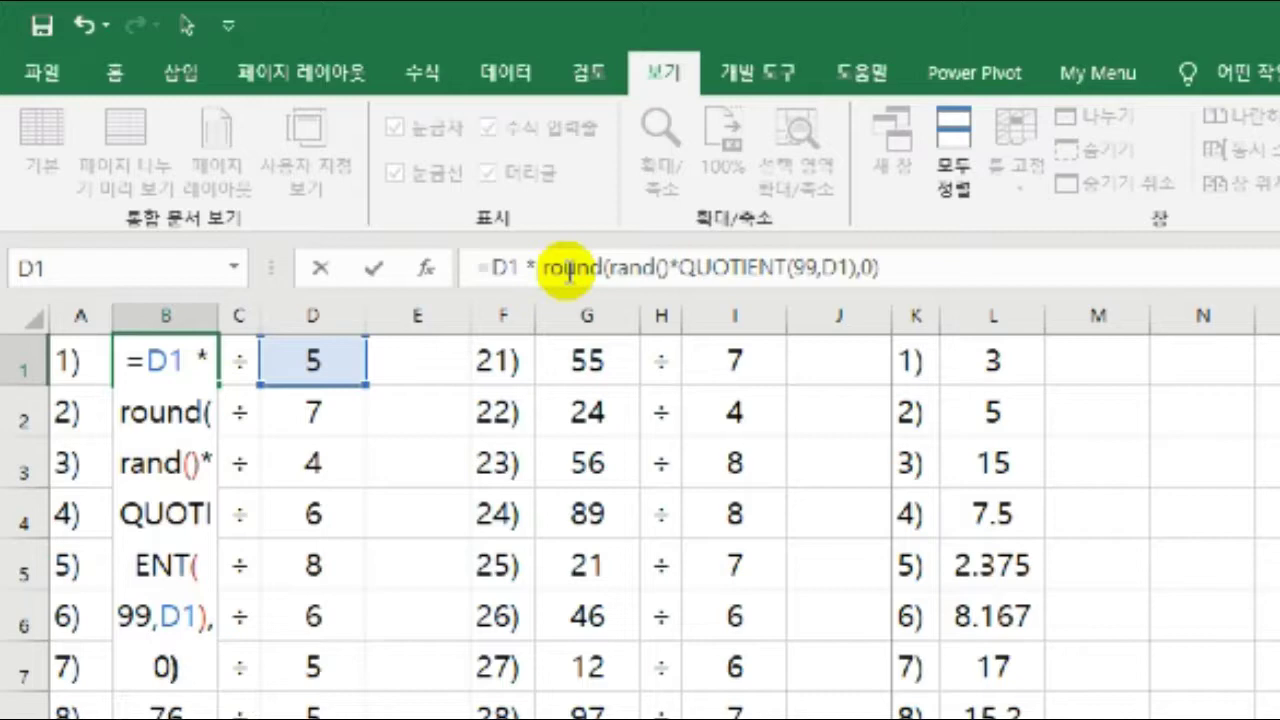
key(Return)
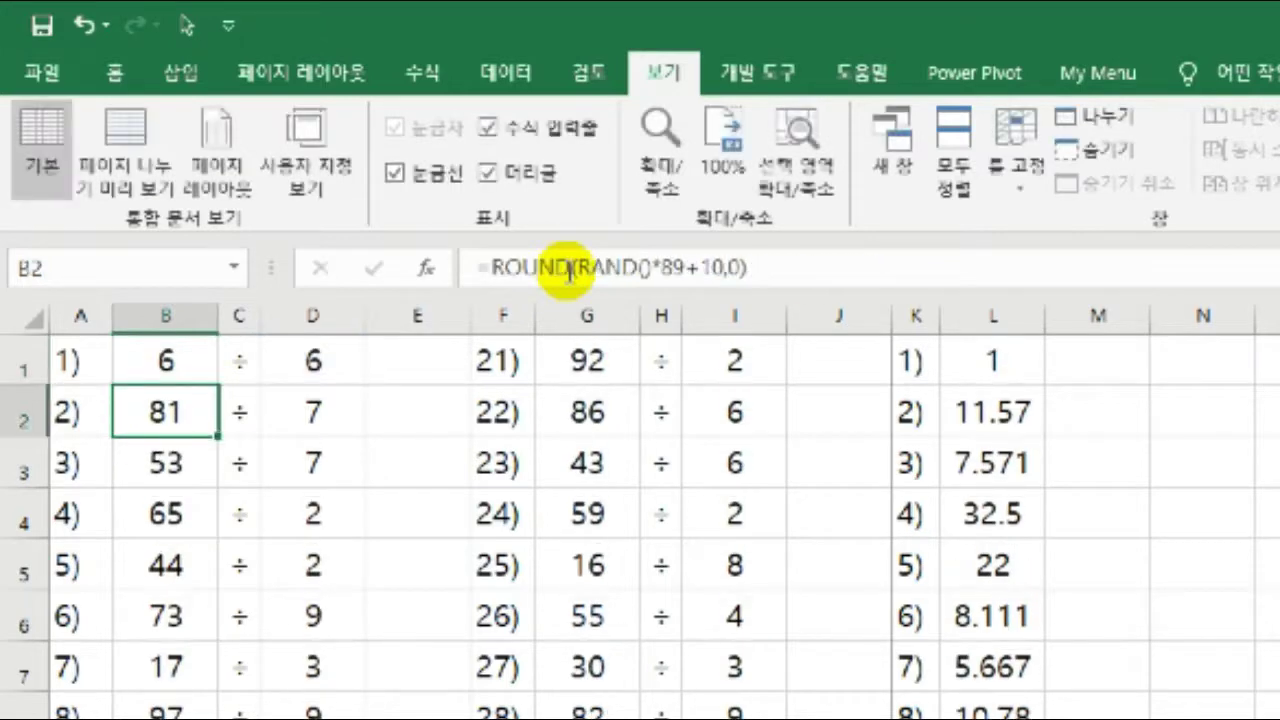
Fill the B1 dividend formula down to B20 and copy B1:B20 into G1:G20
key(Up)
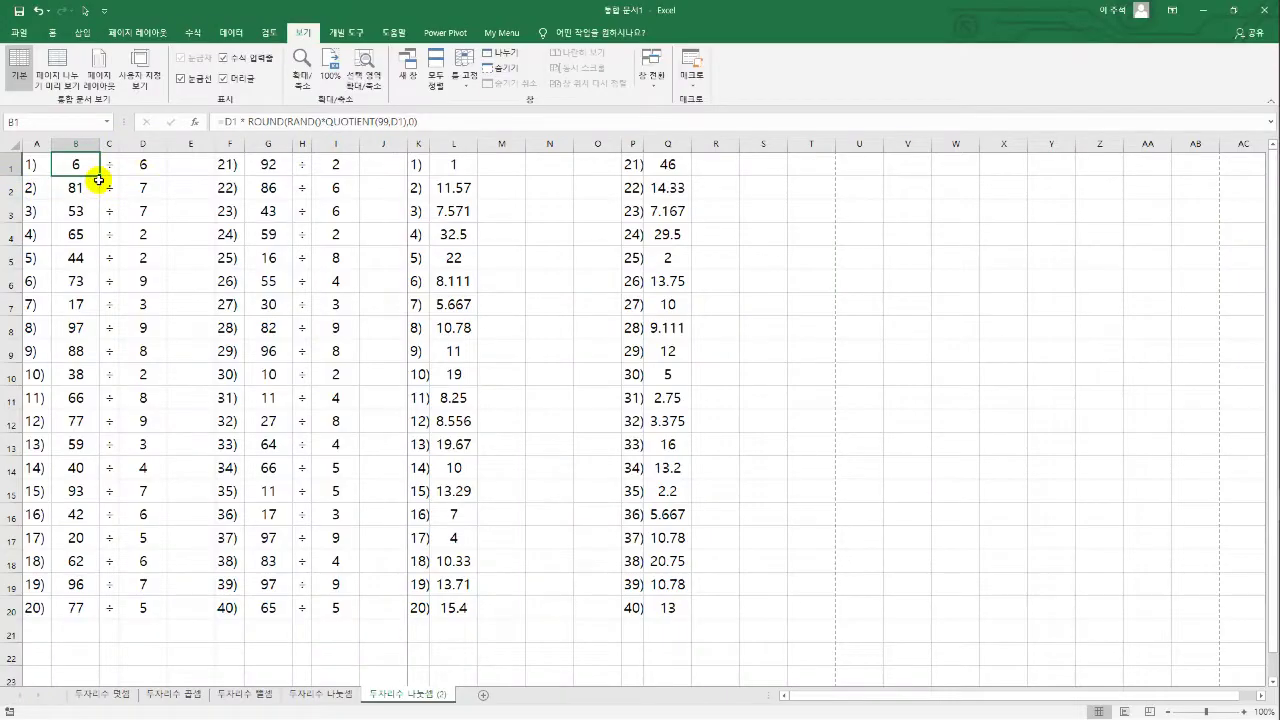
double_click(100, 175)
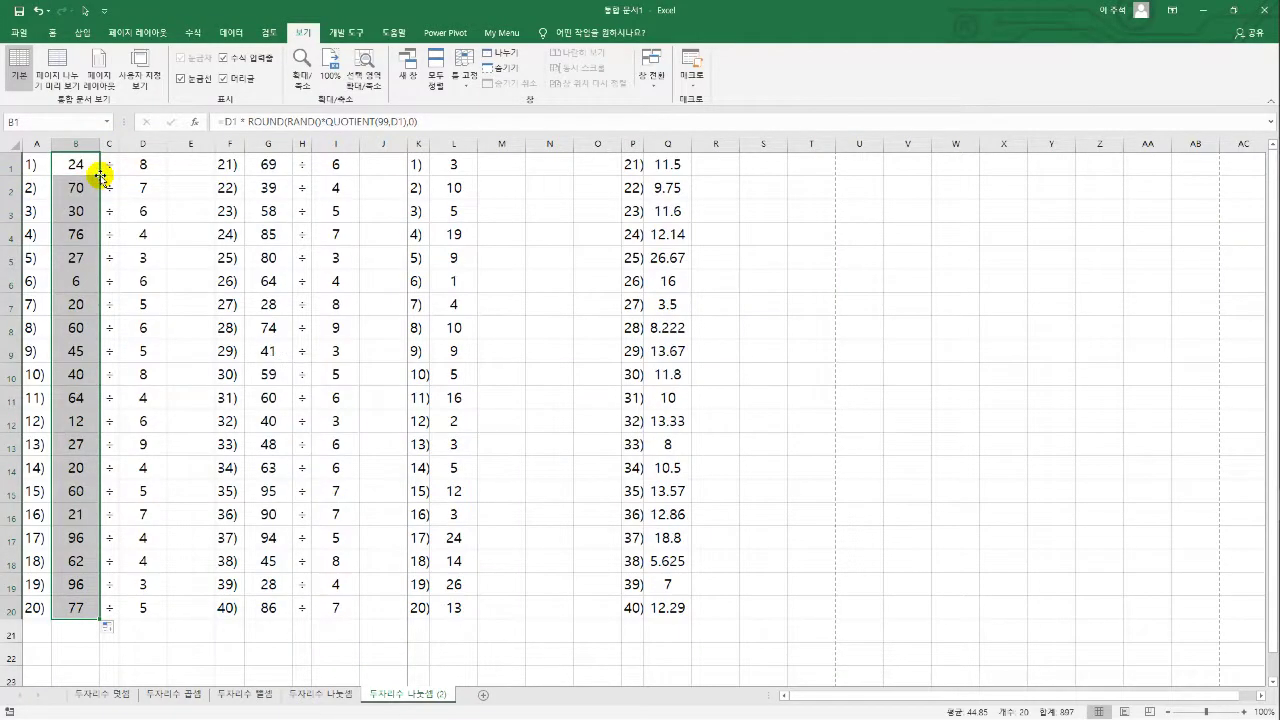
key(ctrl+c)
click(269, 164)
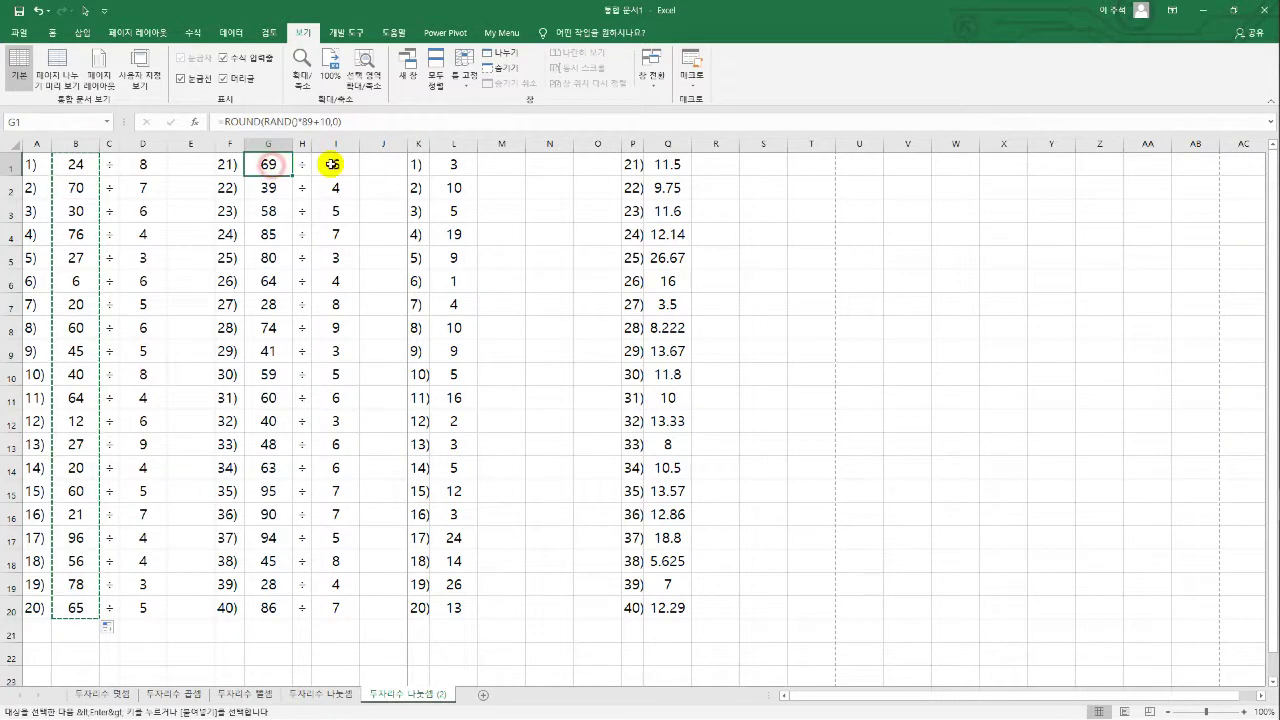
key(ctrl+v)
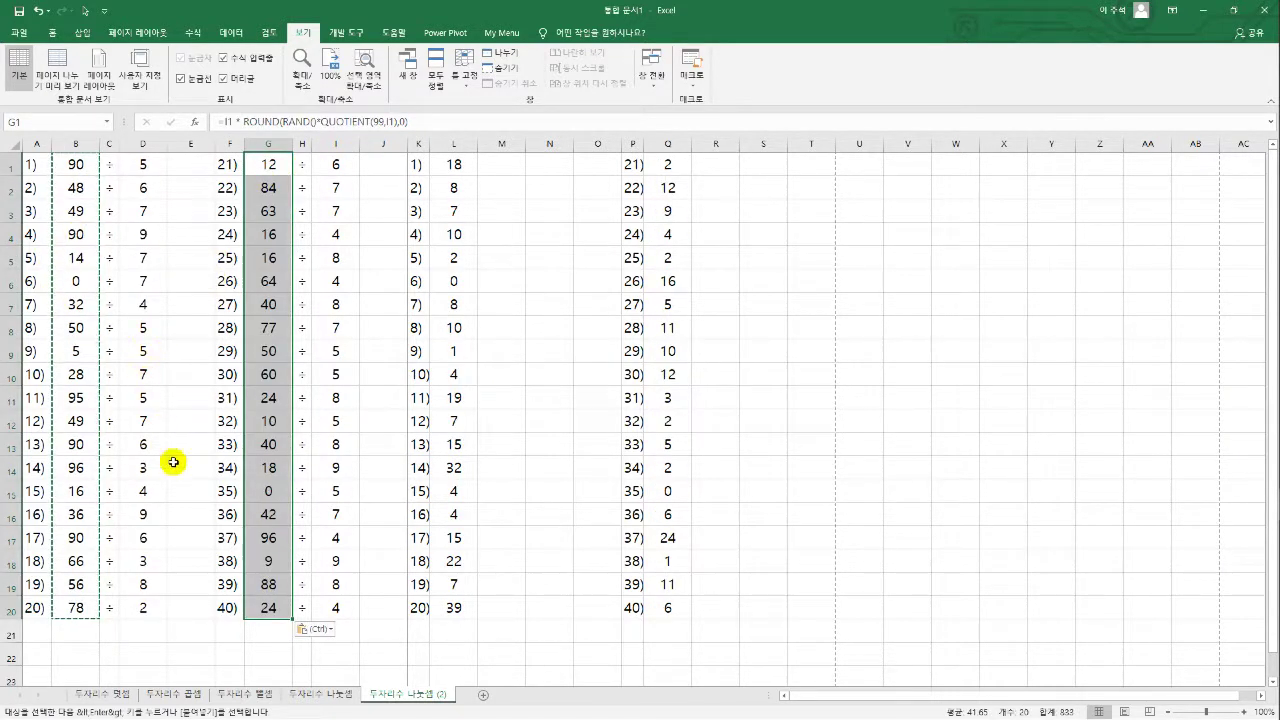
Set the QUOTIENT numerator in B1's dividend formula to 90
click(269, 494)
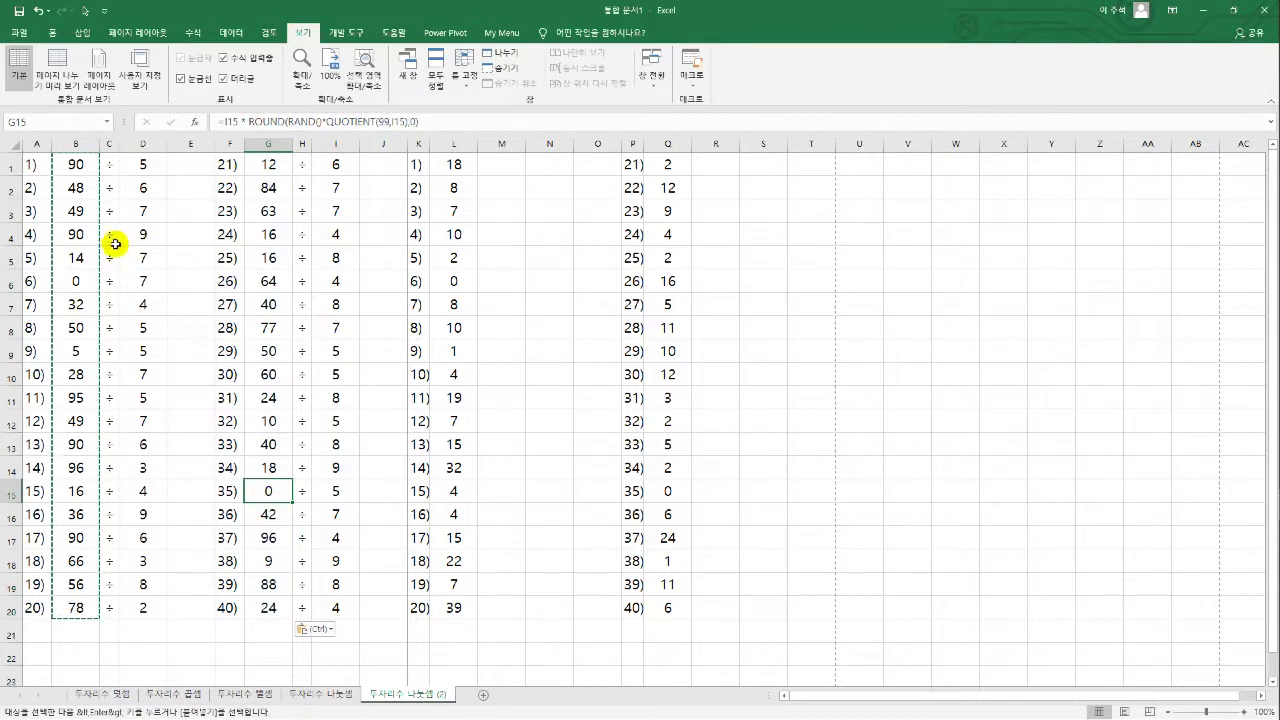
click(77, 350)
click(82, 163)
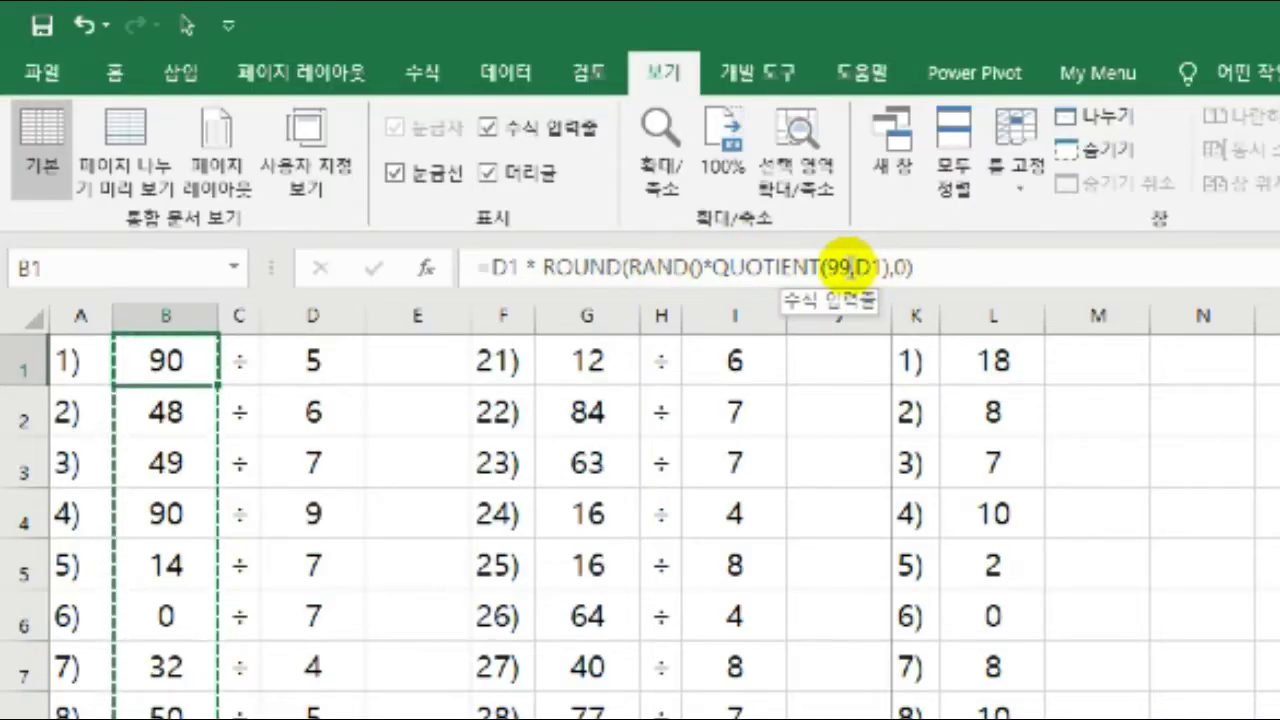
click(838, 268)
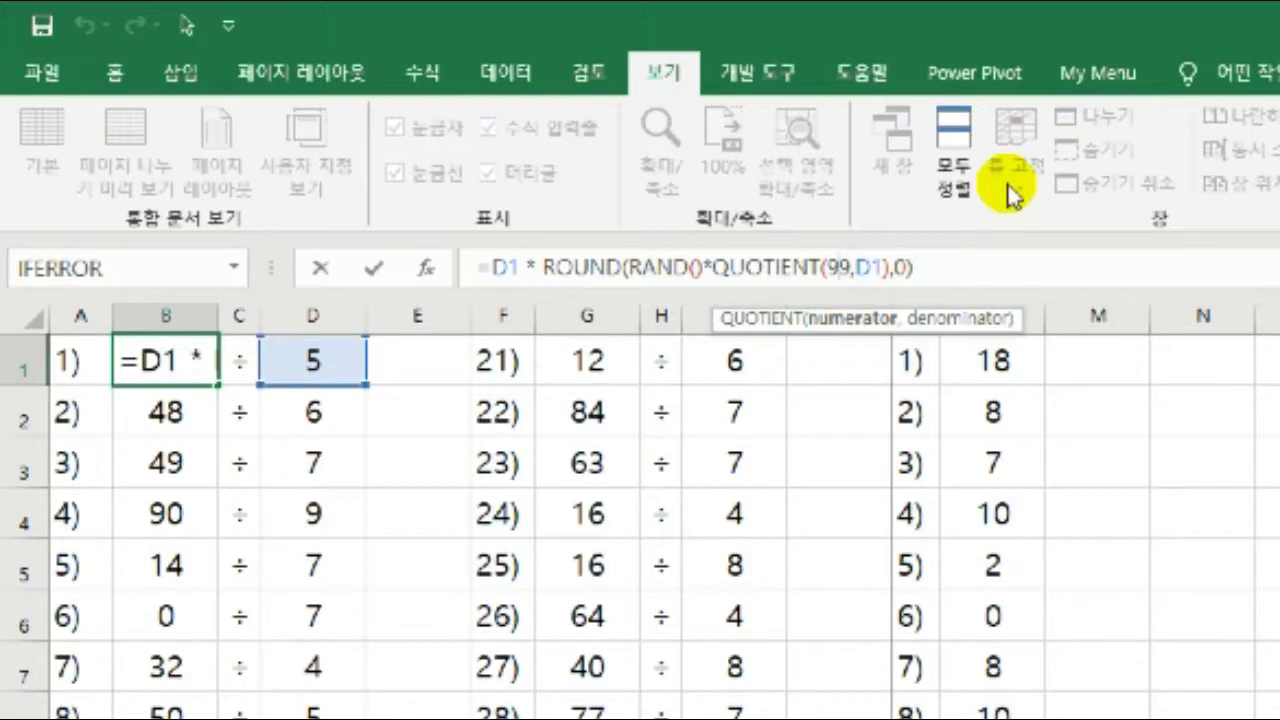
key(Delete)
text(0)
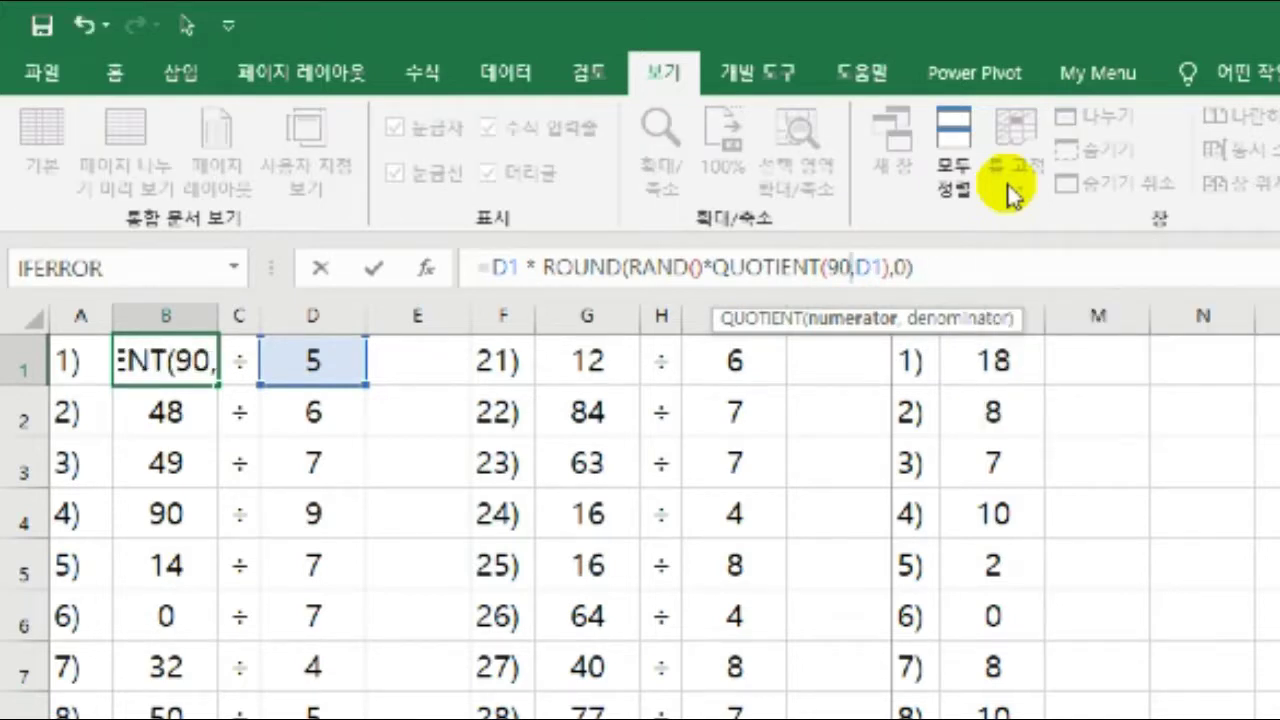
Add +QUOTIENT(10,D1) after QUOTIENT(90,D1) inside the ROUND function of B1's dividend formula
key(Right)
key(Right)
key(Right)
key(Right)
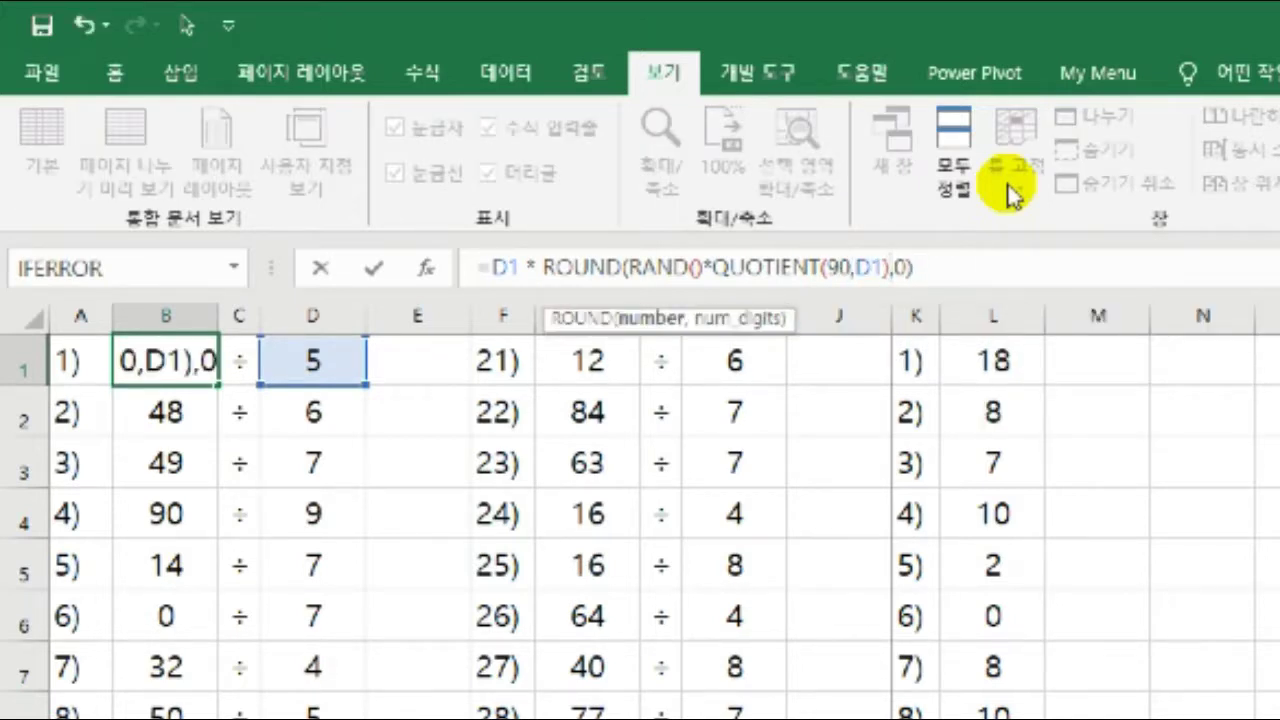
text(+)
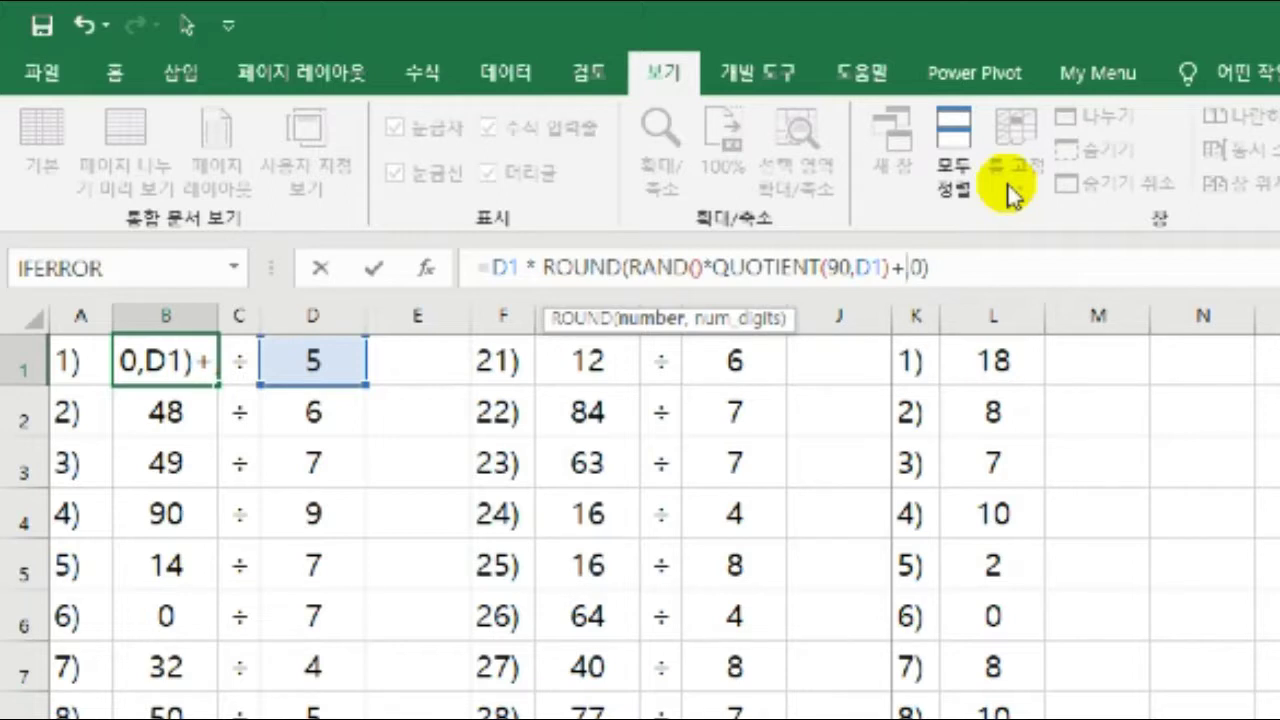
text(quot)
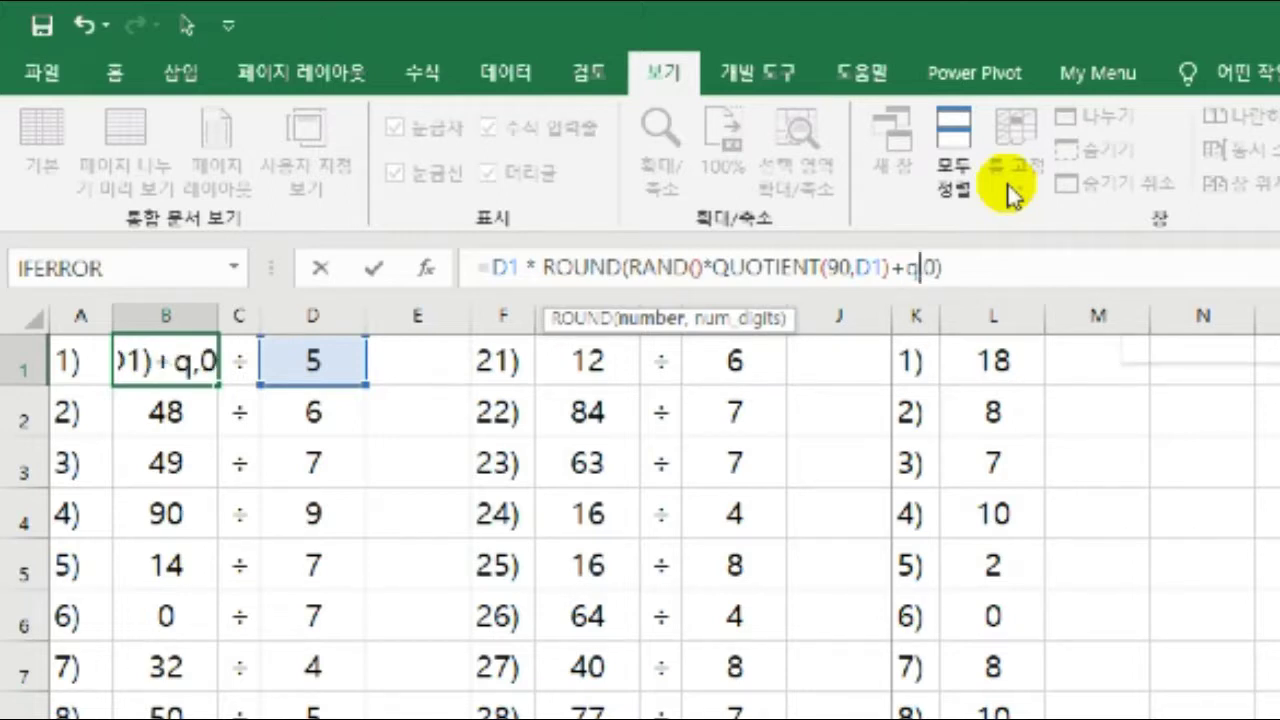
text(ient)
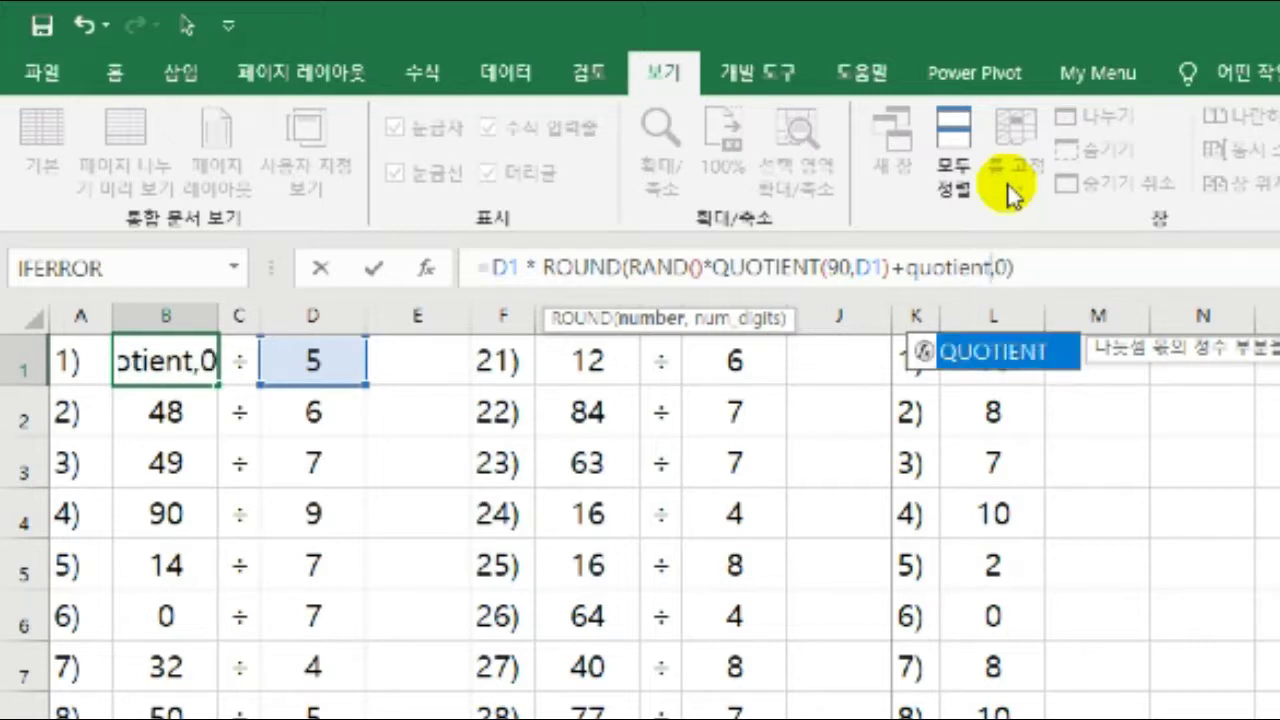
text((10,)
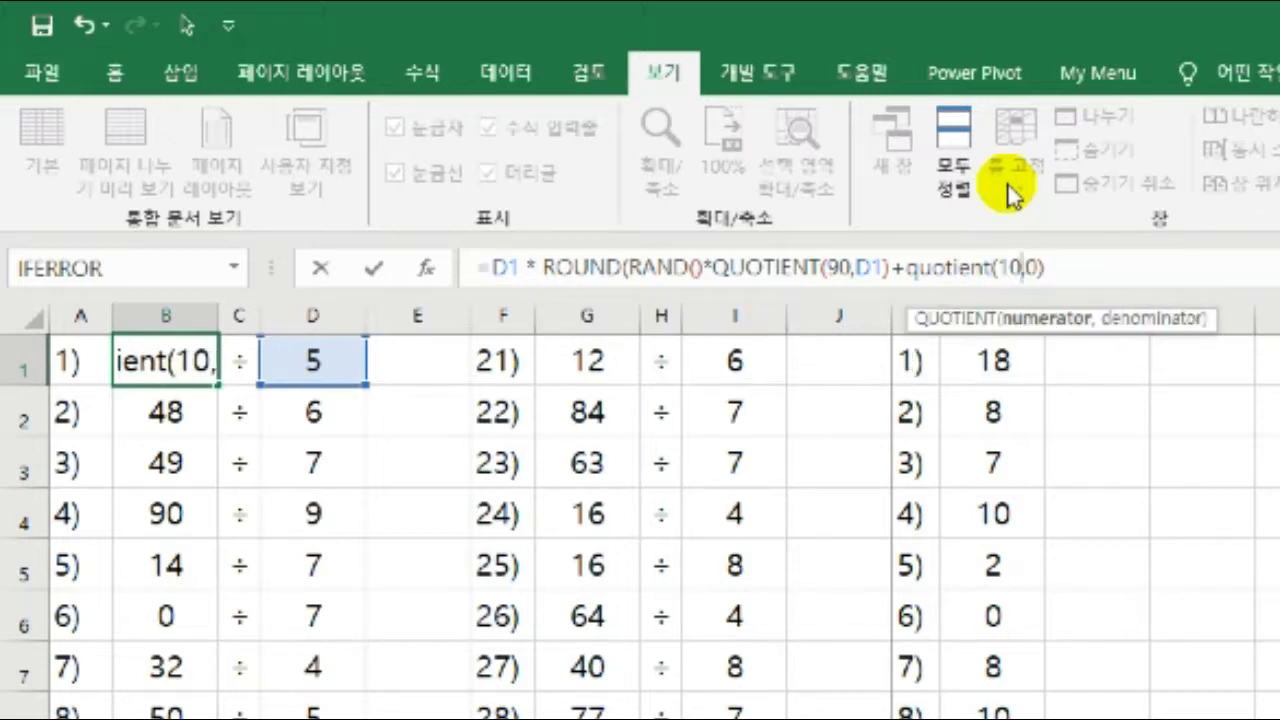
text(d1),)
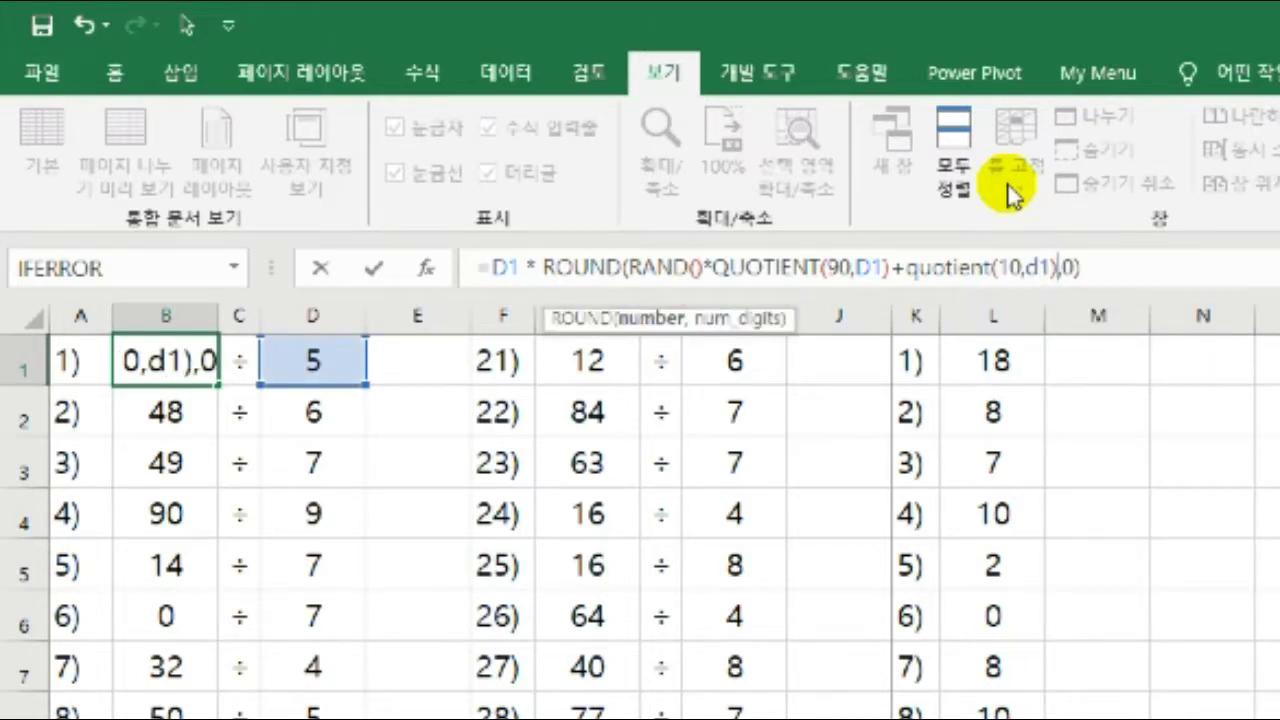
key(Return)
key(Up)
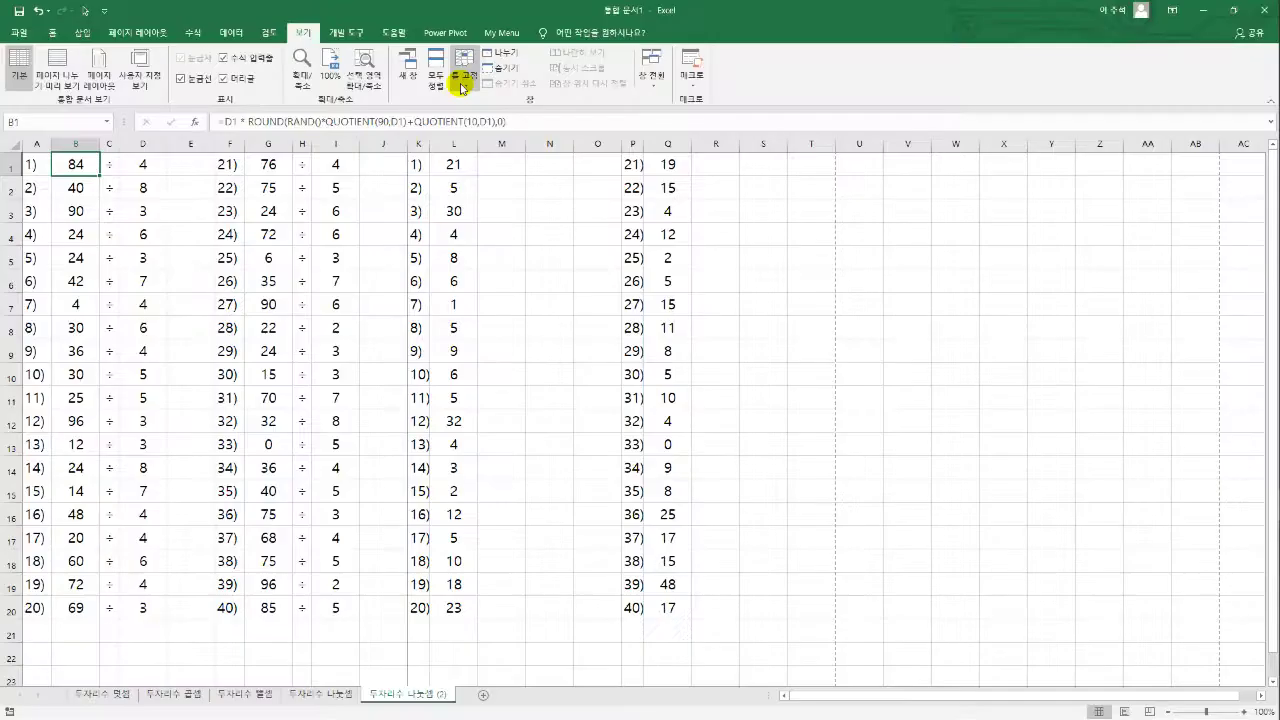
Fill B1's dividend formula down to B20 and copy B1:B20 into G1:G20
double_click(103, 175)
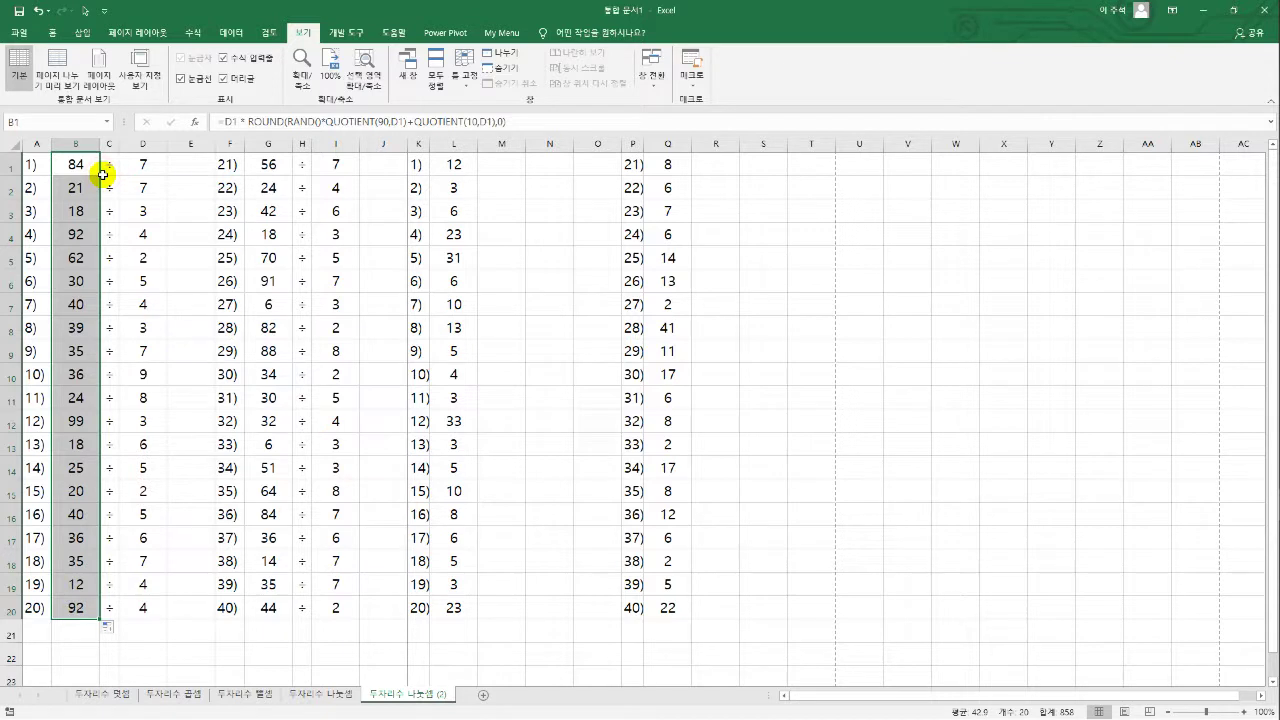
key(ctrl+c)
click(268, 164)
key(ctrl+v)
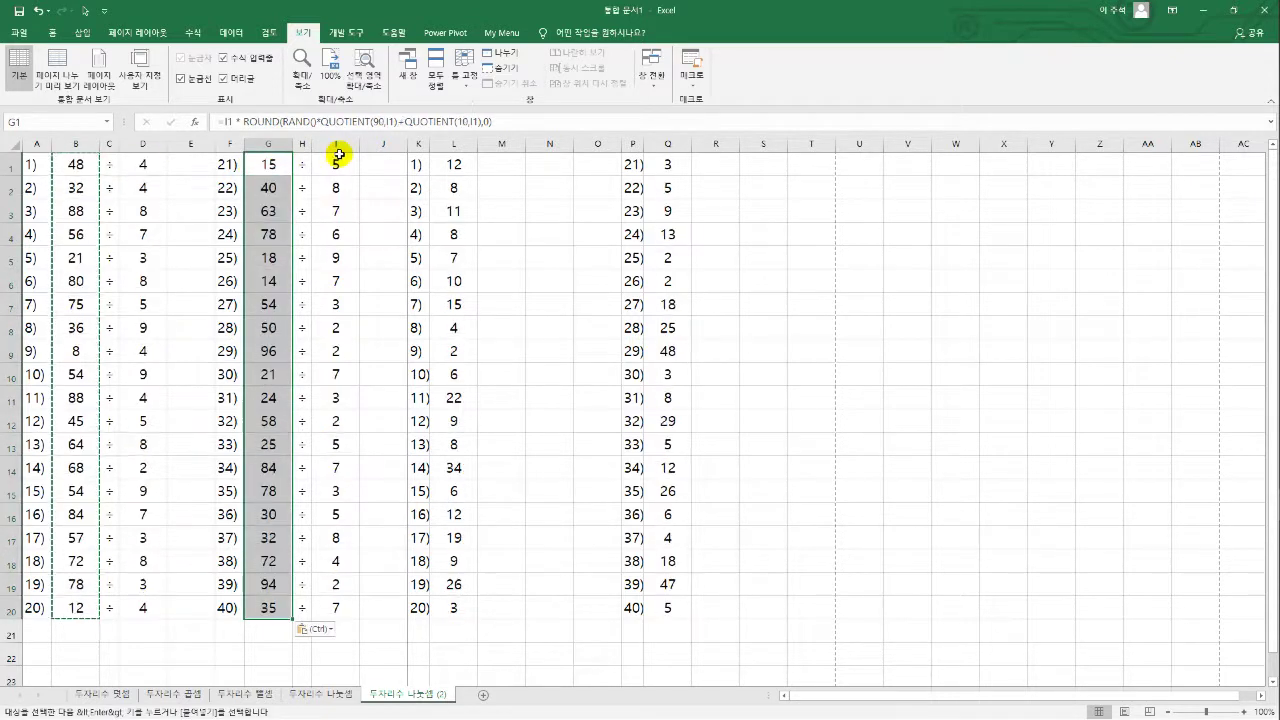
Add +1 after QUOTIENT(10,D9) inside the ROUND function of B9's dividend formula
click(76, 298)
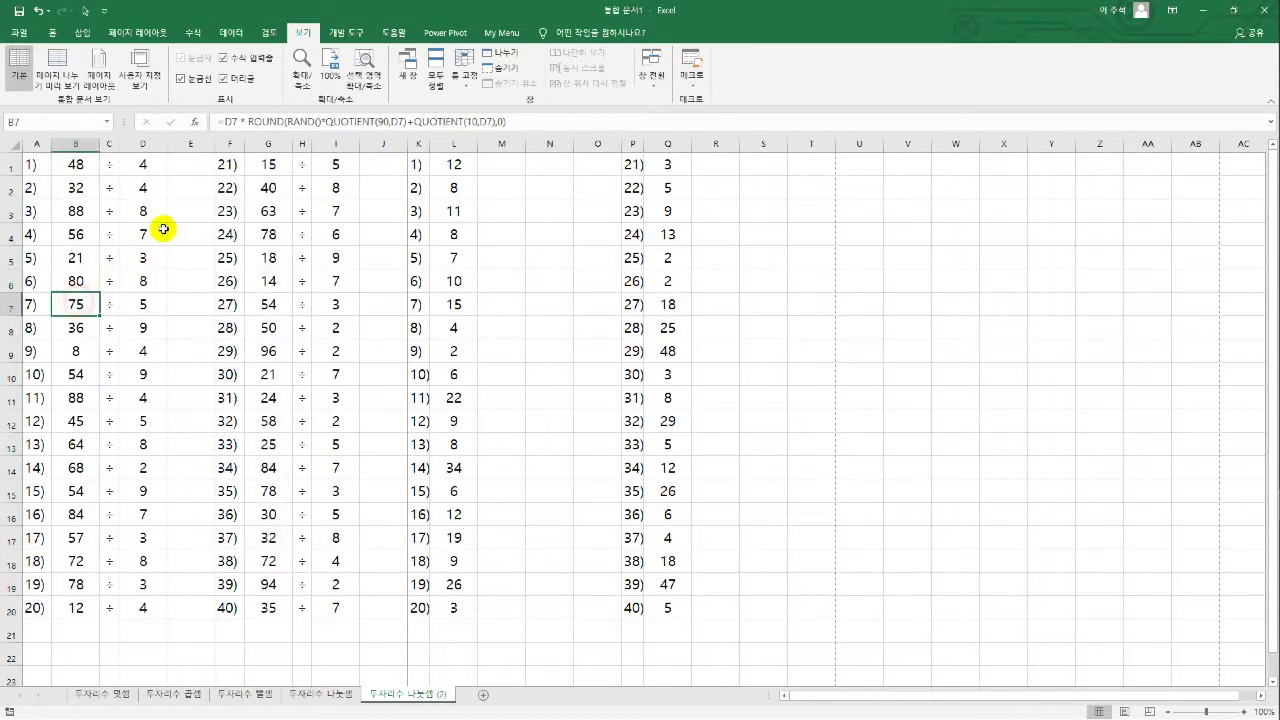
double_click(79, 350)
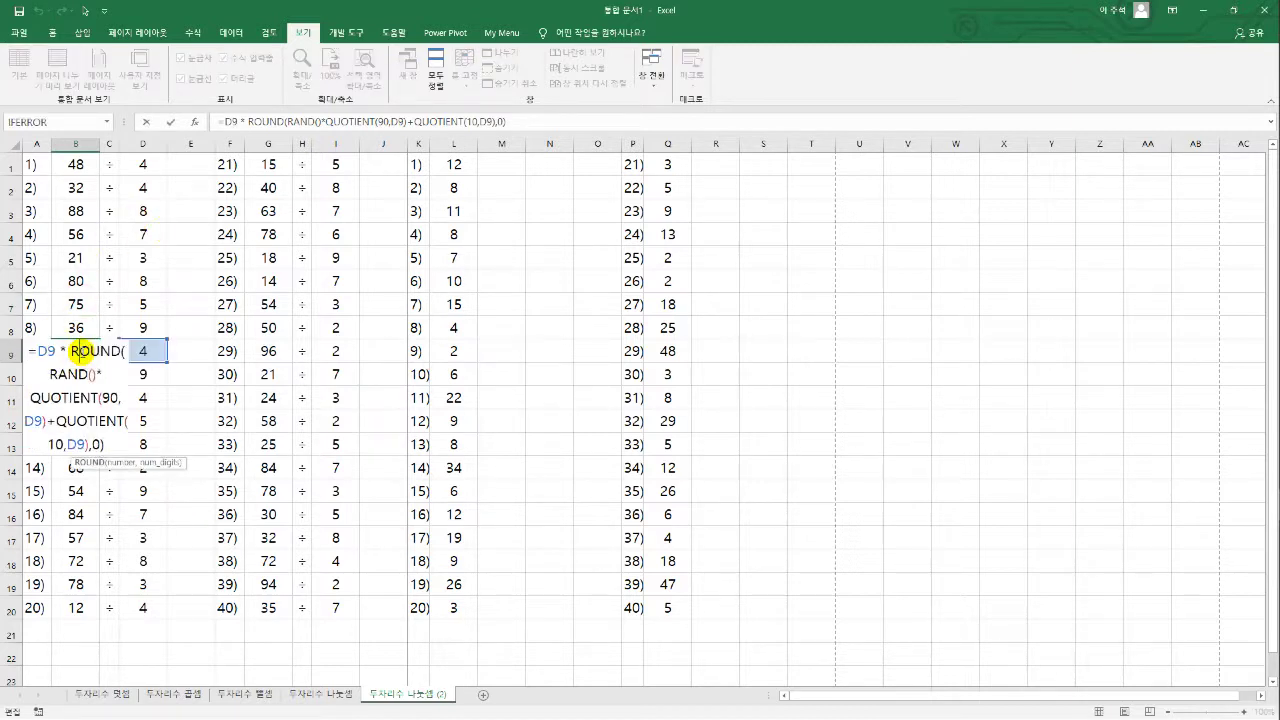
key(Escape)
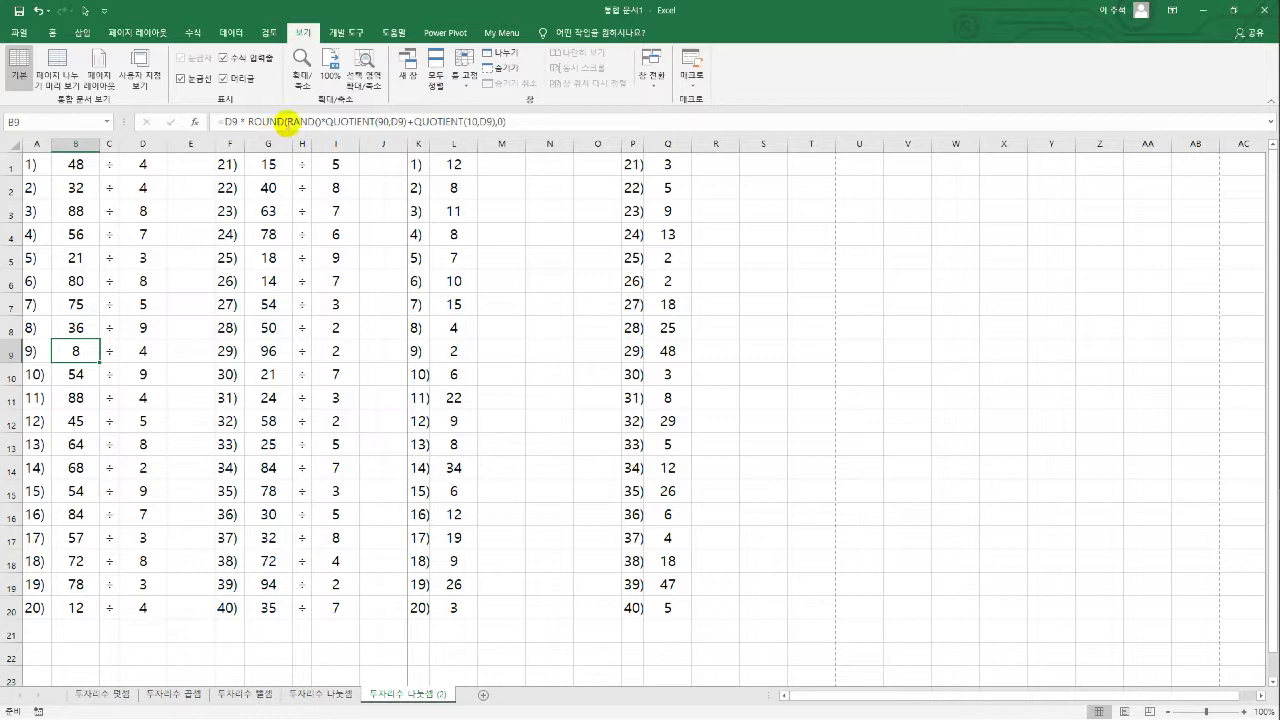
click(494, 121)
text())
key(Left)
text(+1)
key(Return)
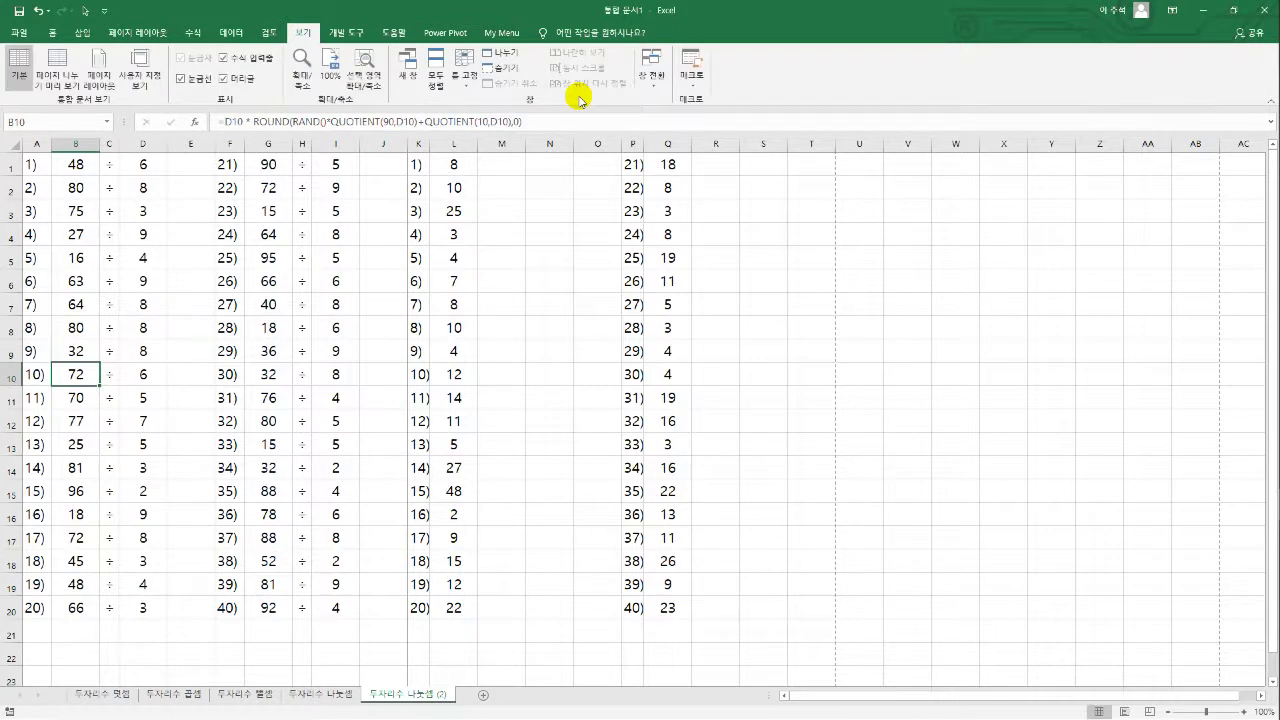
Copy B9's dividend formula into B1:B20 and G1:G20
key(Up)
key(ctrl+c)
key(ctrl+Up)
key(ctrl+shift+Down)
key(ctrl+v)
key(ctrl+Right)
key(ctrl+Right)
key(Right)
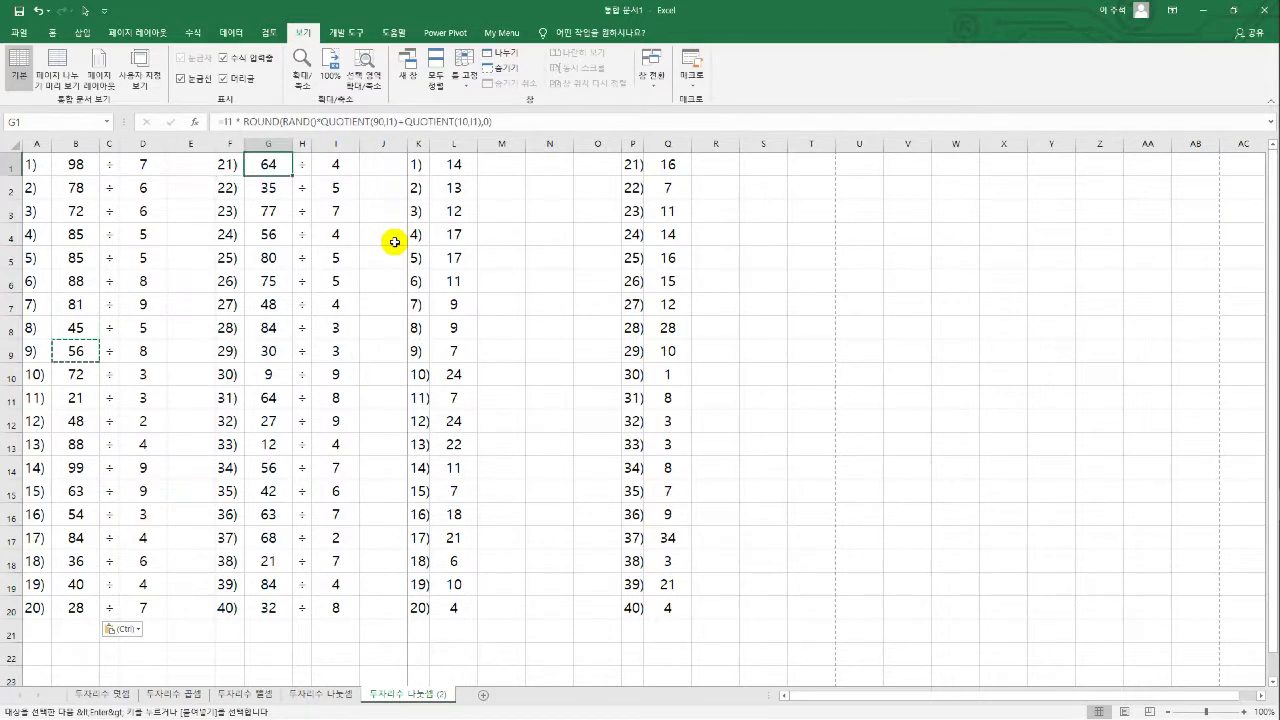
key(ctrl+shift+Down)
key(ctrl+v)
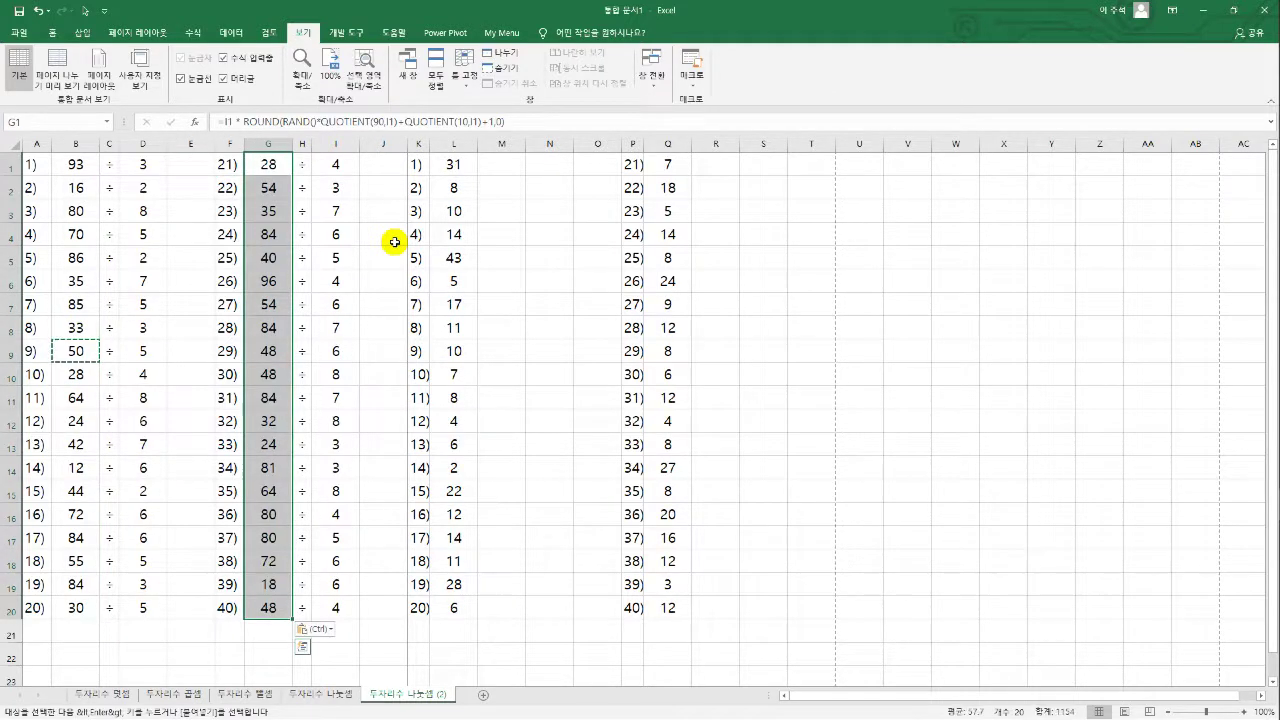
key(Up)
key(Left)
key(Left)
key(Left)
key(Left)
key(Escape)
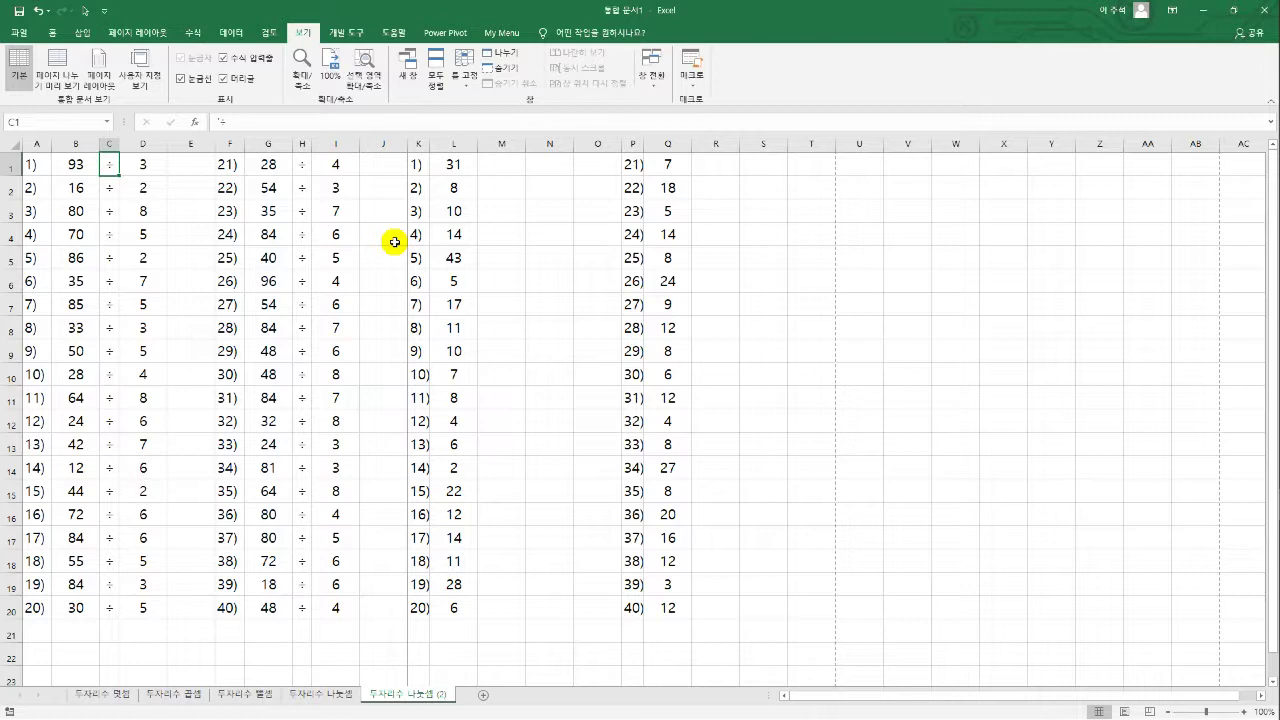
Recalculate the random problems repeatedly and check whether the dividends in columns B and G stay within two digits
key(F9)
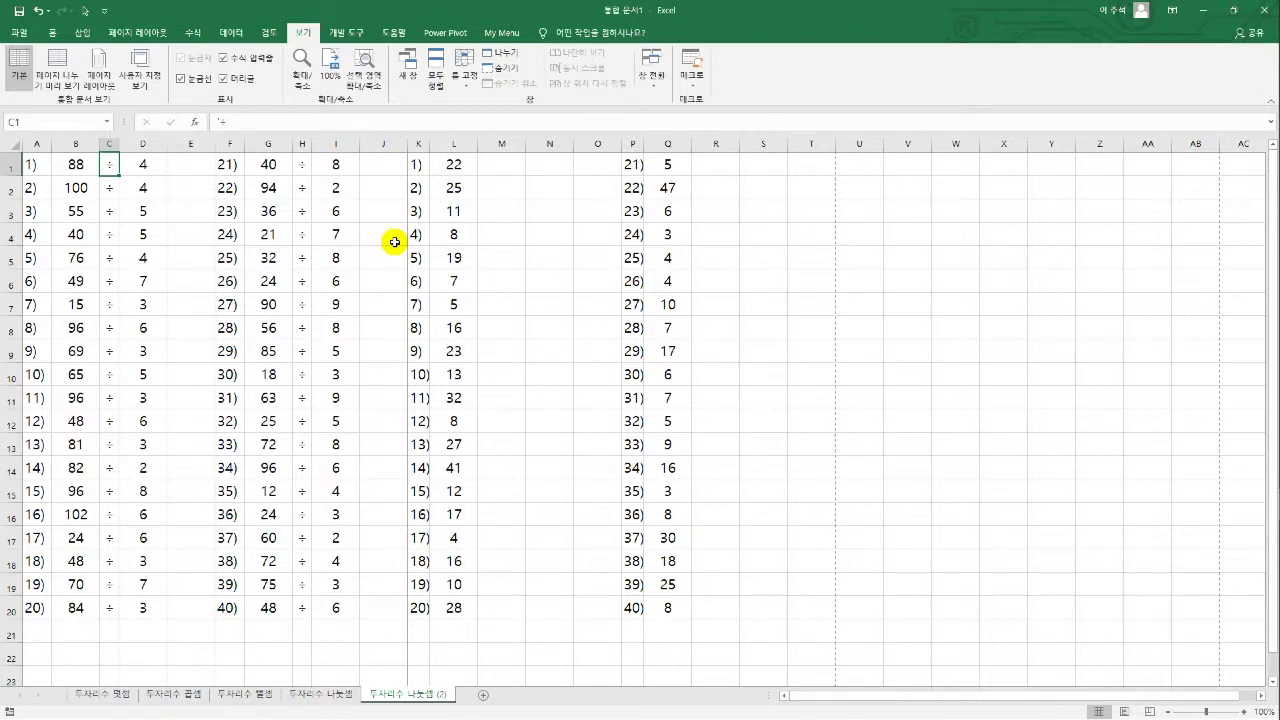
key(F9)
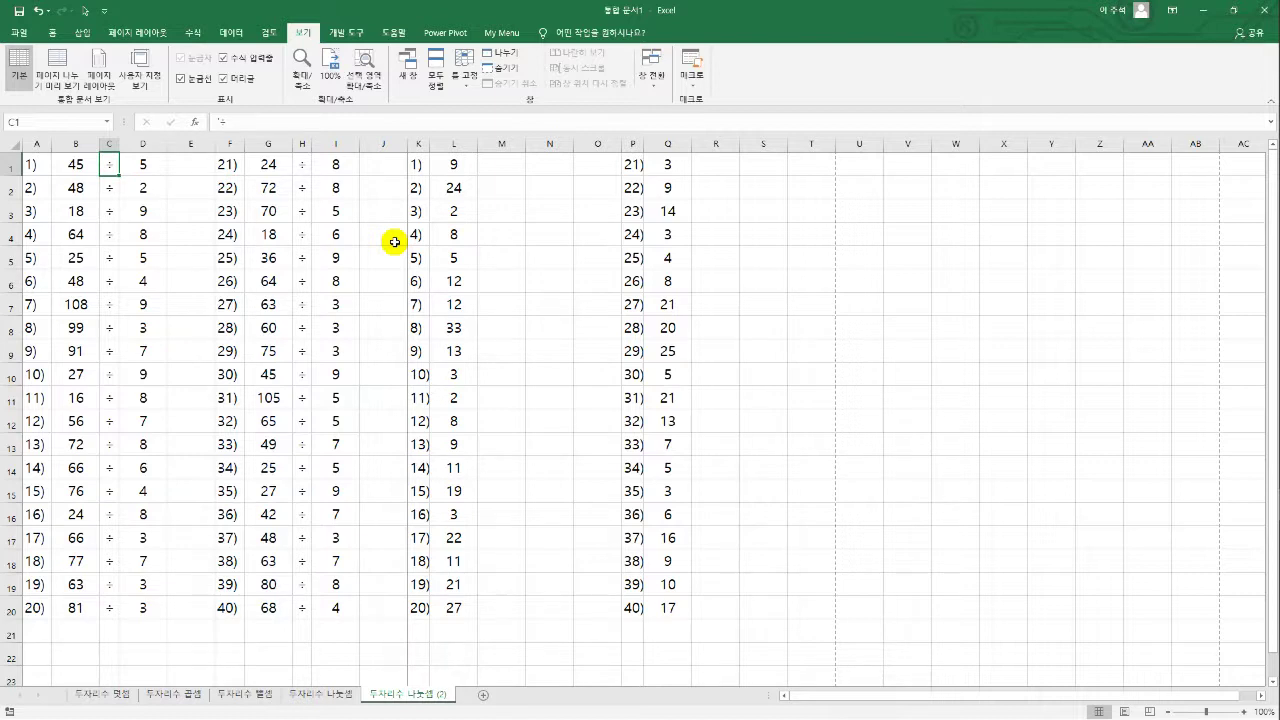
click(78, 306)
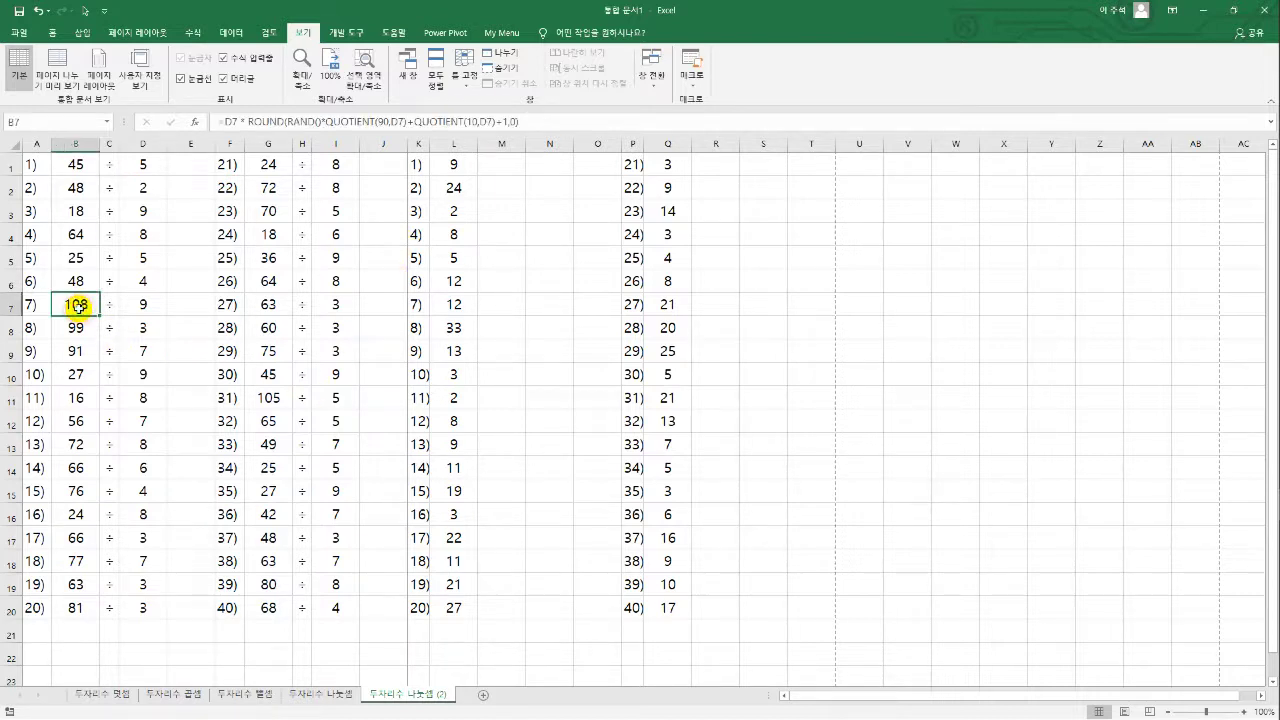
click(275, 400)
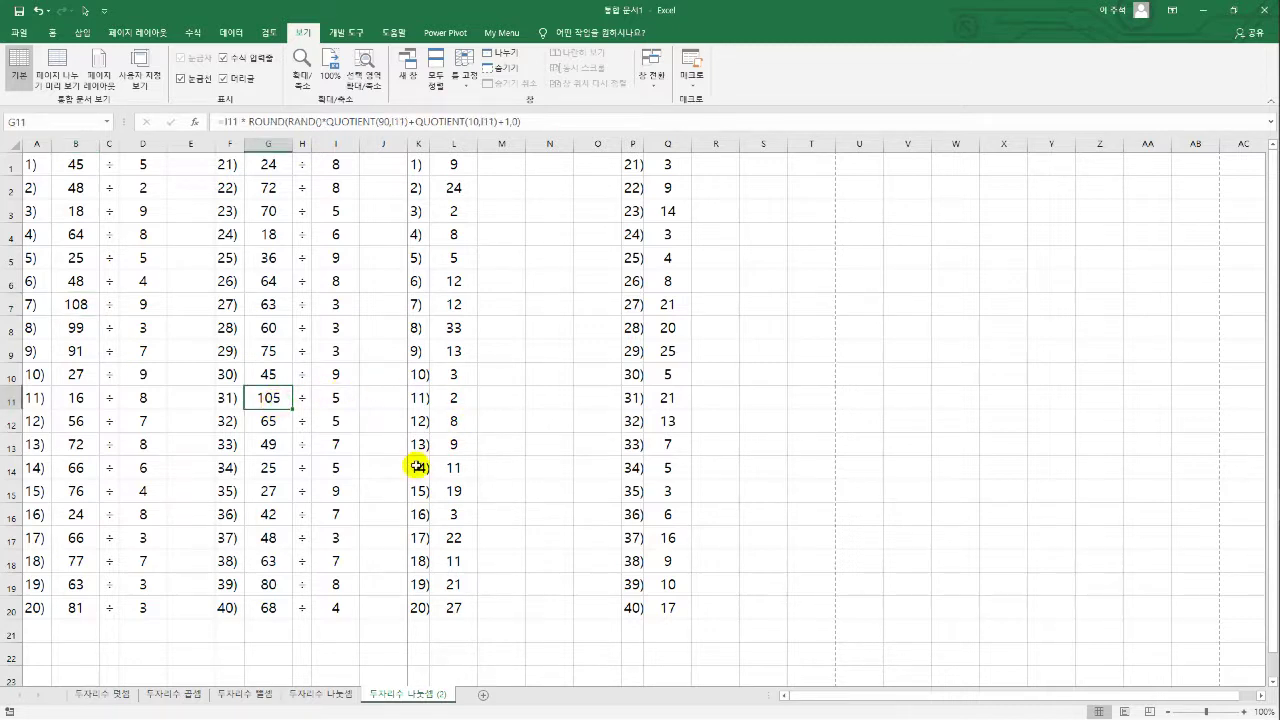
key(F9)
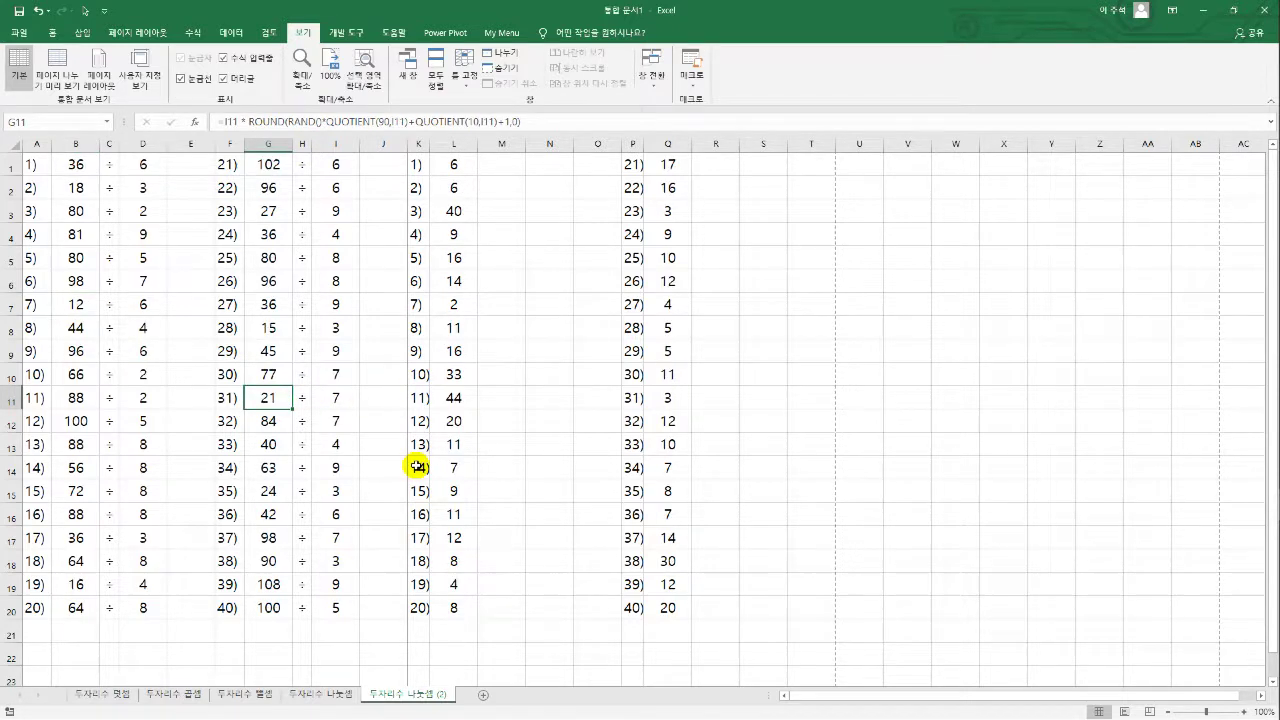
key(F9)
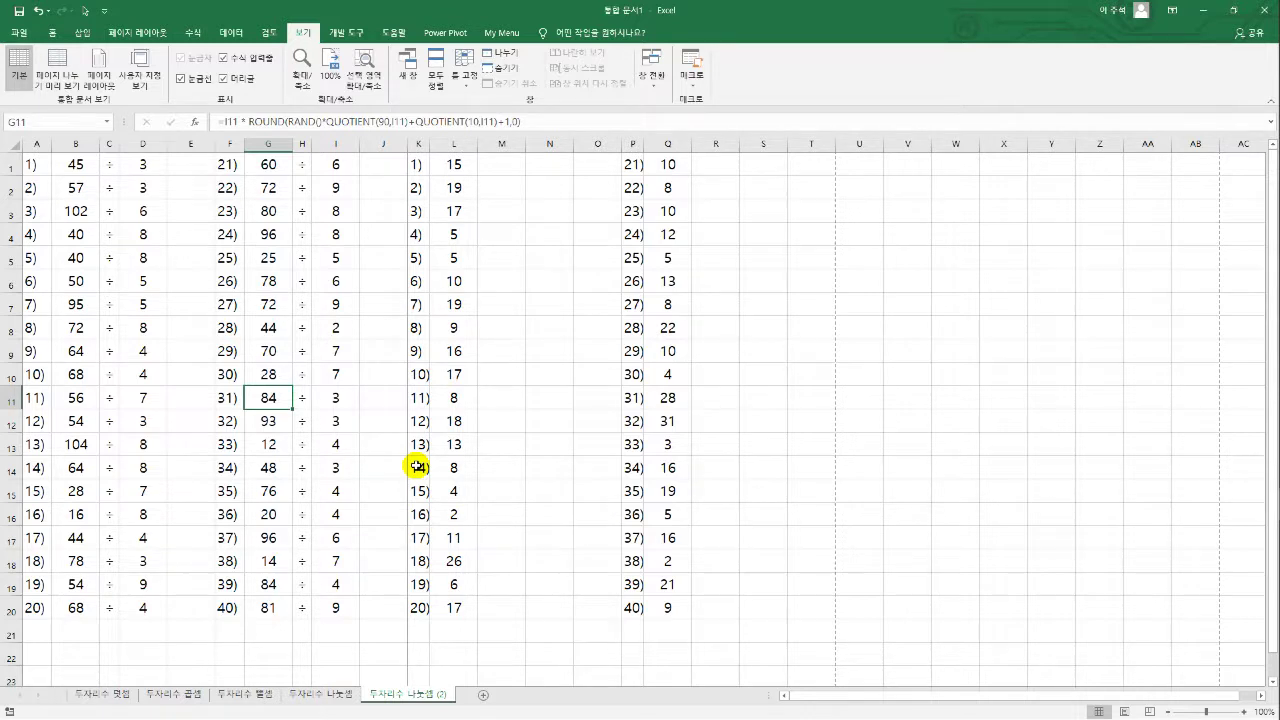
key(F9)
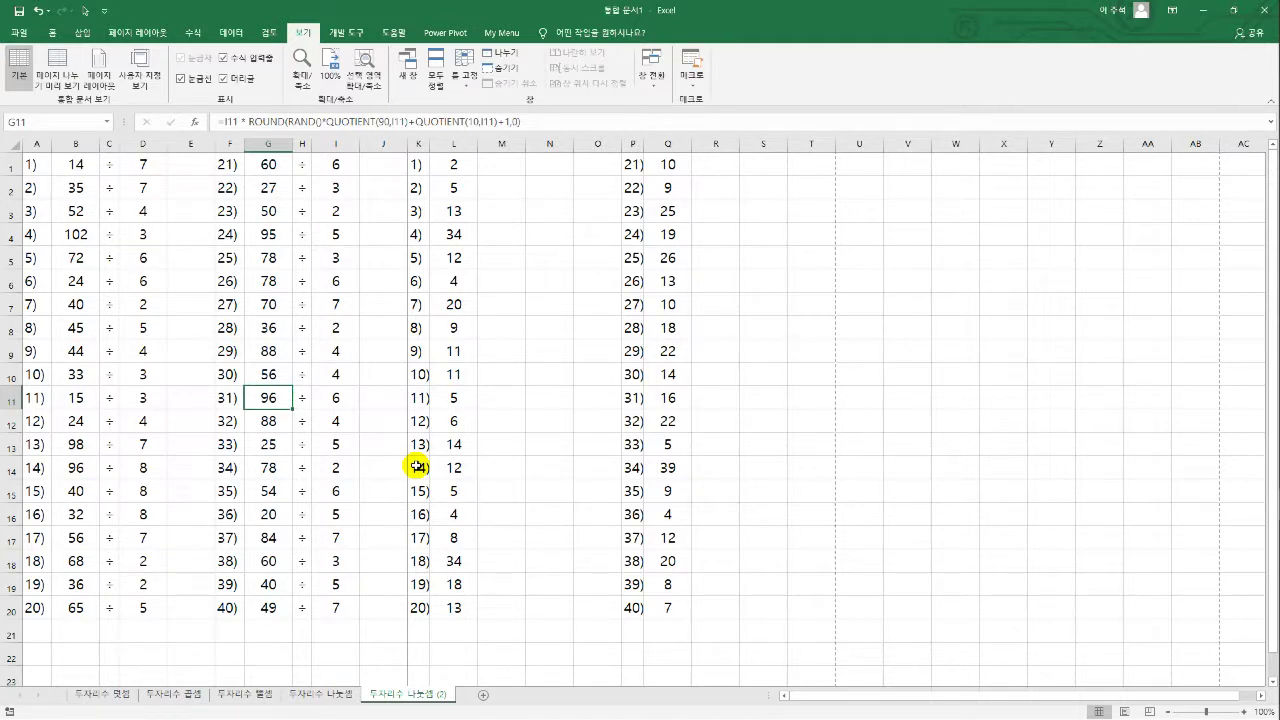
key(F9)
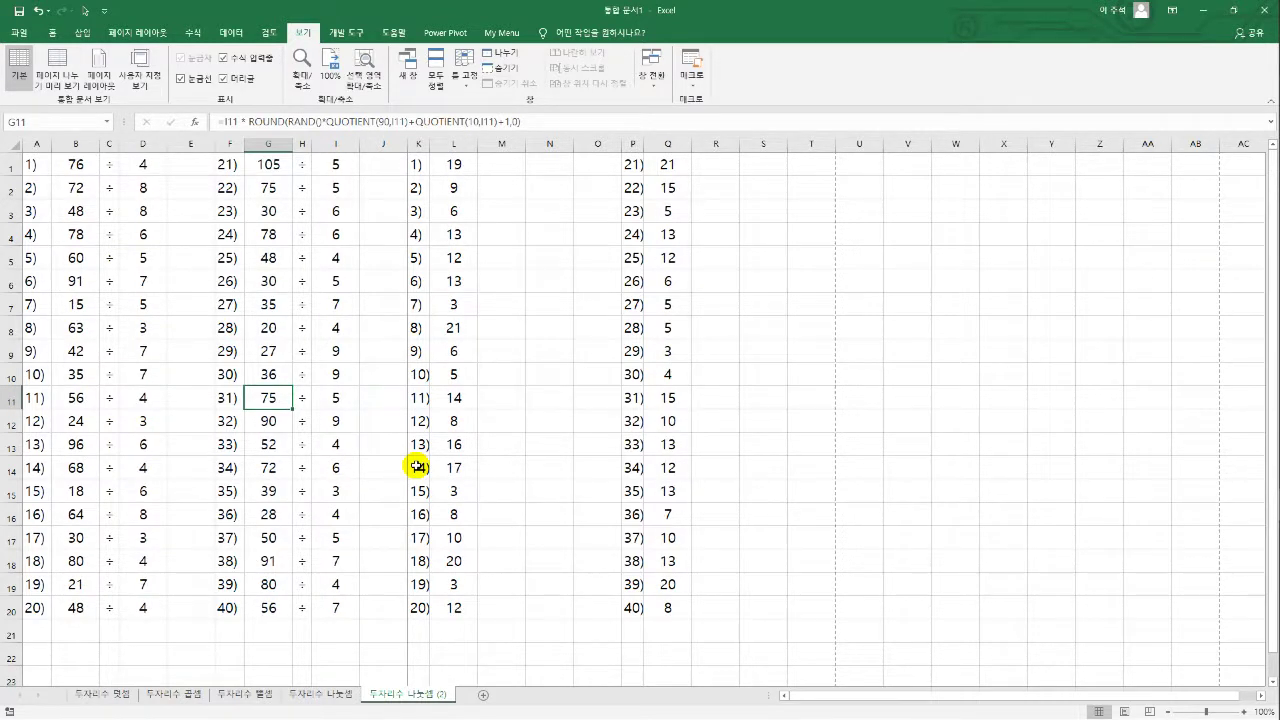